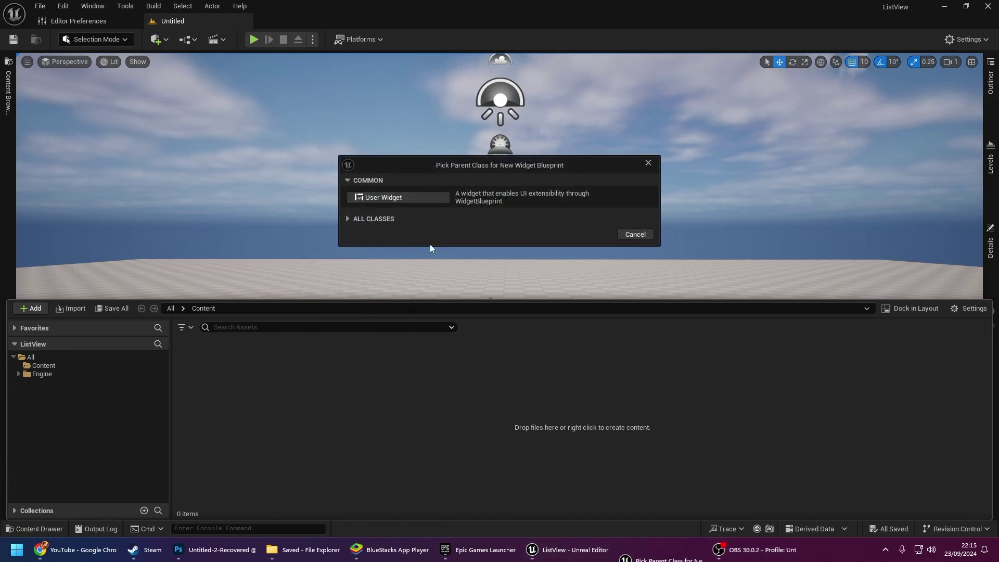
# Base a new widget blueprint on User Widget and name it ViewListWG
pyautogui.click(411, 199)
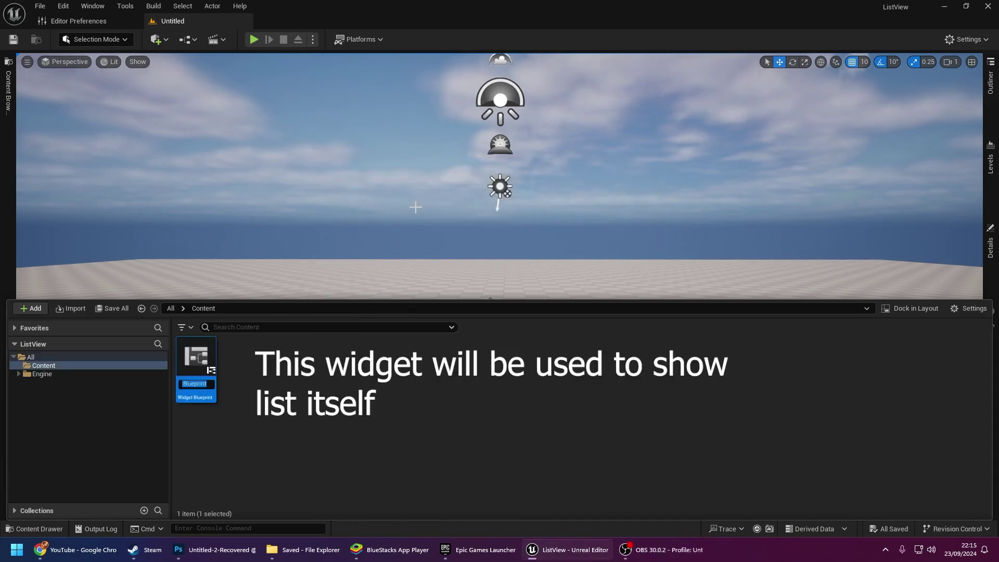
pyautogui.write('ViewList')
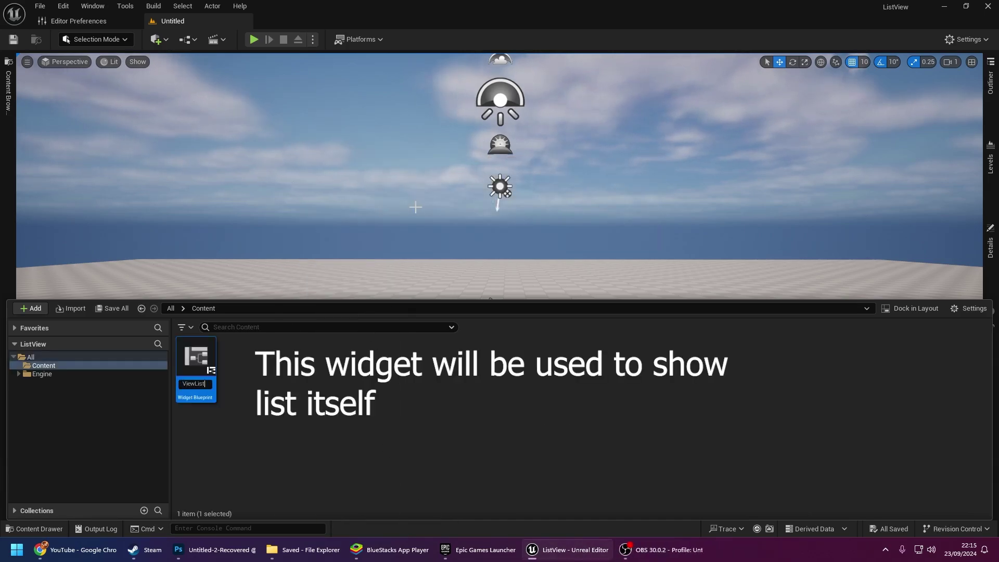
pyautogui.write('WG')
pyautogui.press('Return')
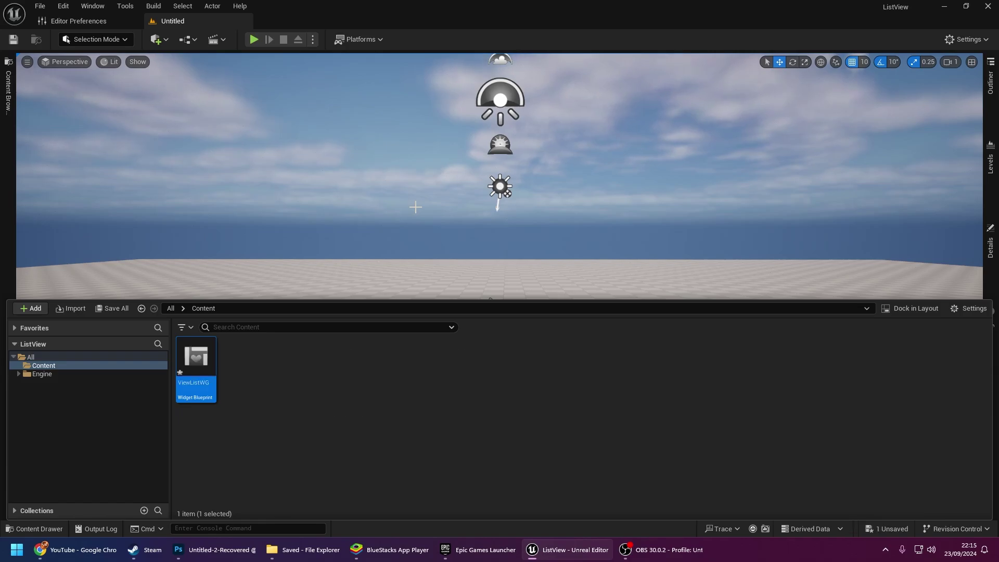
# Open ViewListWG, docked beside the level, and add a Canvas Panel holding a List View
pyautogui.doubleClick(189, 374)
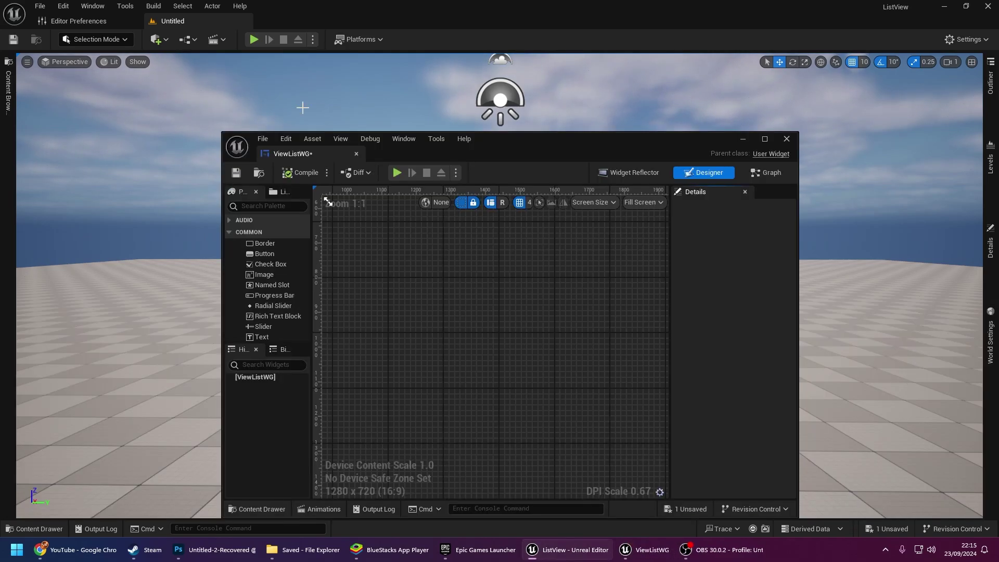
pyautogui.moveTo(330, 155); pyautogui.dragTo(313, 24)
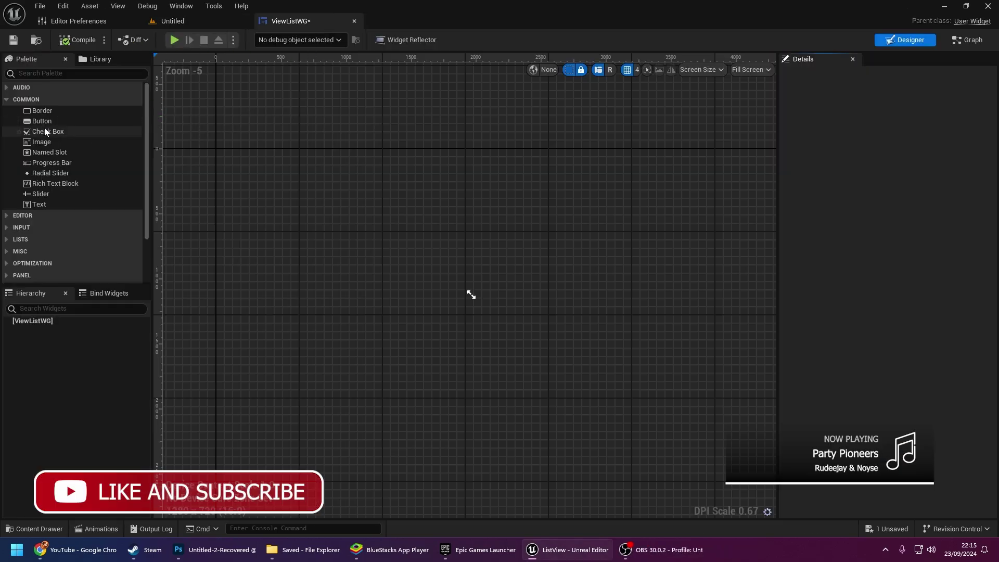
pyautogui.scroll(-3, 46, 182)
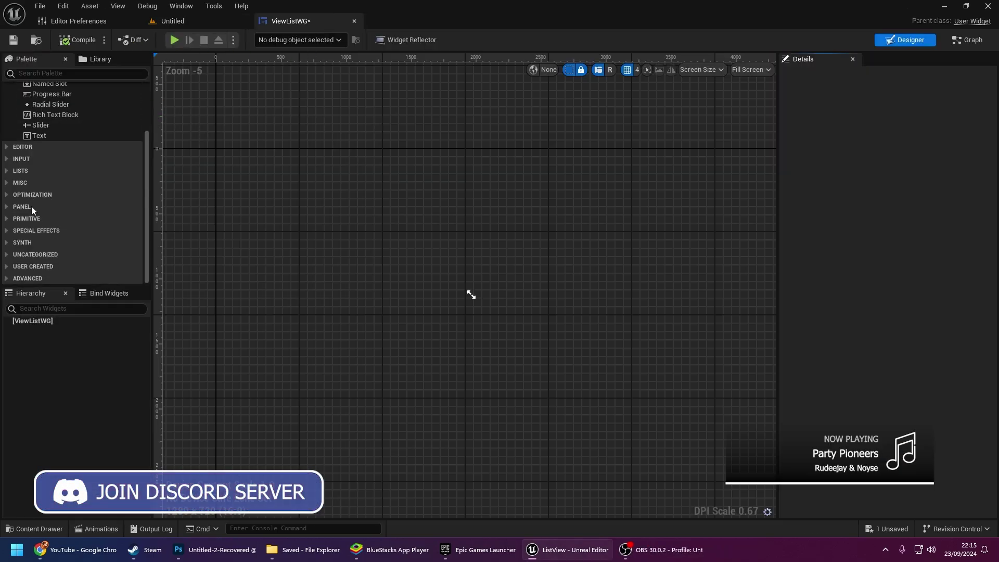
pyautogui.click(27, 205)
pyautogui.moveTo(42, 219); pyautogui.dragTo(49, 334)
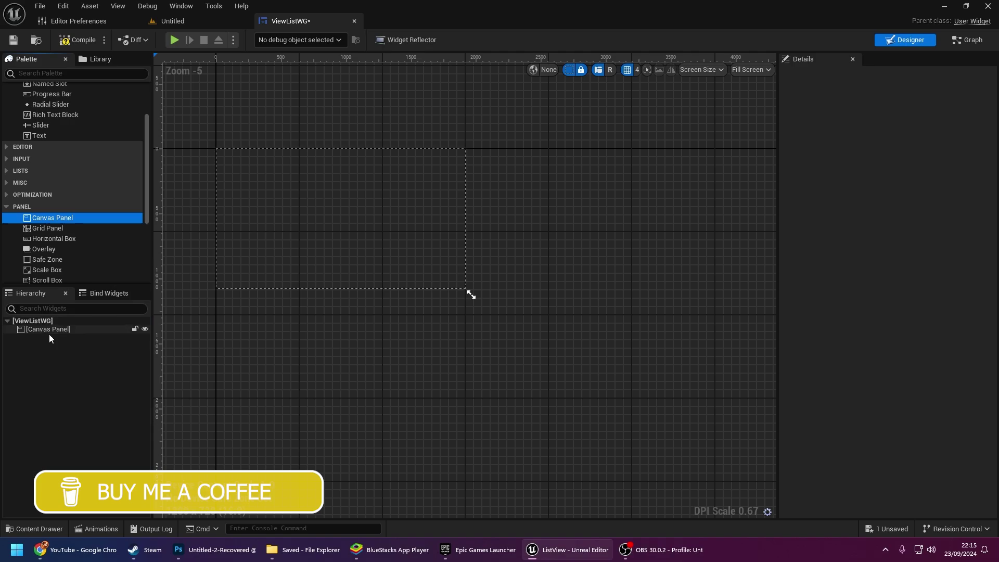
pyautogui.scroll(-2, 23, 120)
pyautogui.click(21, 119)
pyautogui.moveTo(41, 130); pyautogui.dragTo(54, 327)
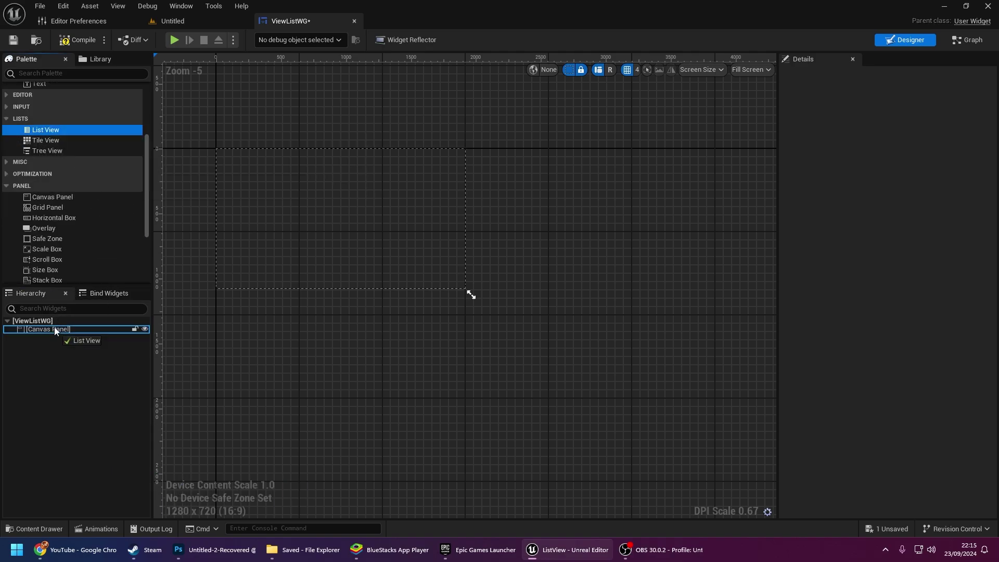
# Resize the List View, move it down and right, then compile ViewListWG
pyautogui.scroll(4, 197, 167)
pyautogui.moveTo(238, 134); pyautogui.dragTo(370, 227)
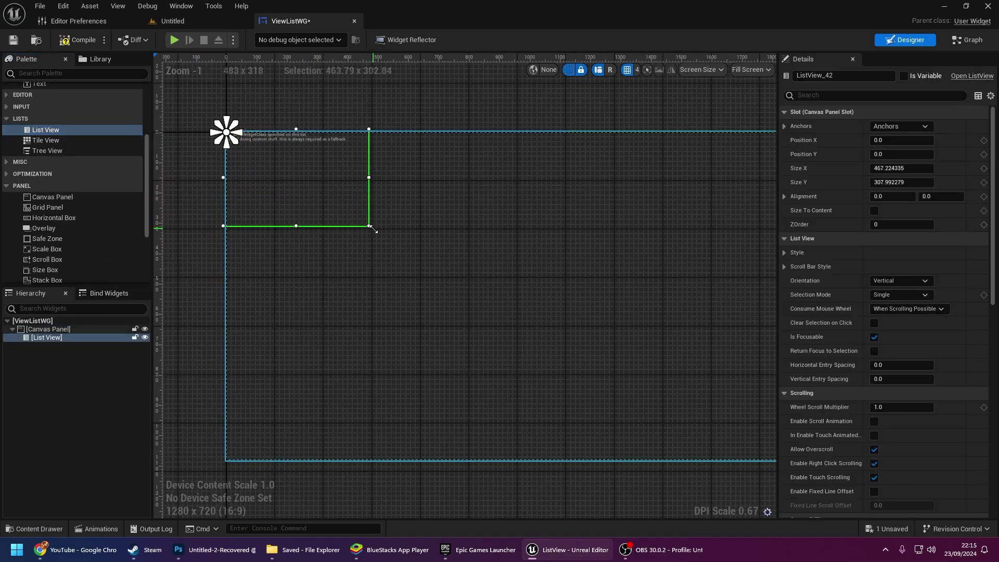
pyautogui.moveTo(305, 223); pyautogui.dragTo(342, 267)
pyautogui.click(340, 309)
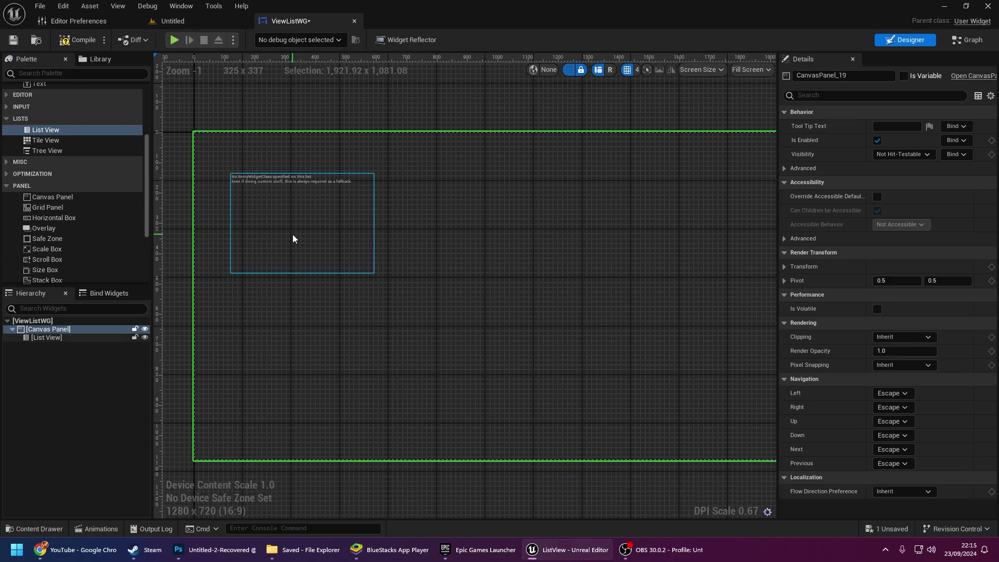
pyautogui.click(292, 238)
pyautogui.click(77, 39)
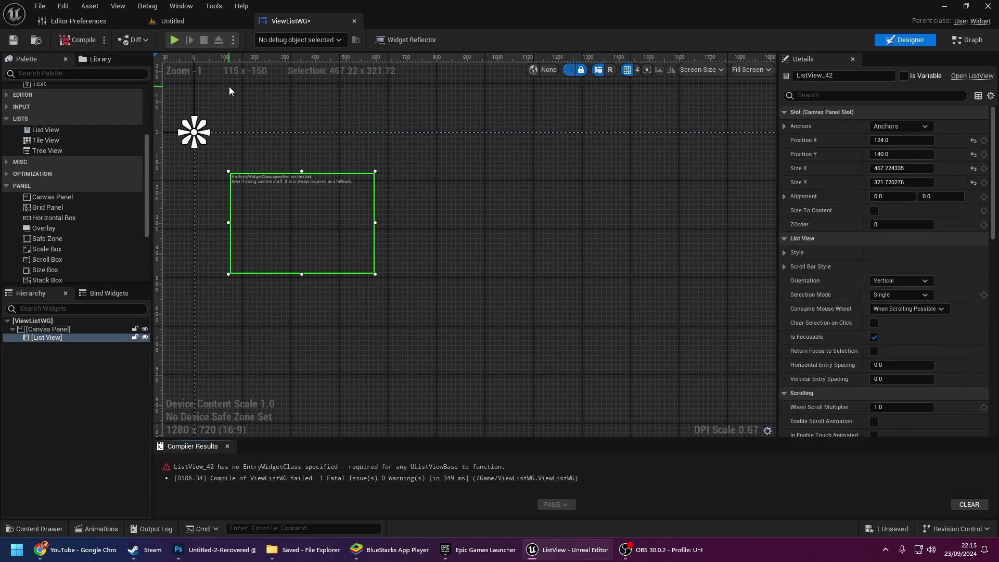
# In the Level Blueprint, add a Create Widget node from BeginPlay with class ViewListWG
pyautogui.click(171, 21)
pyautogui.click(188, 40)
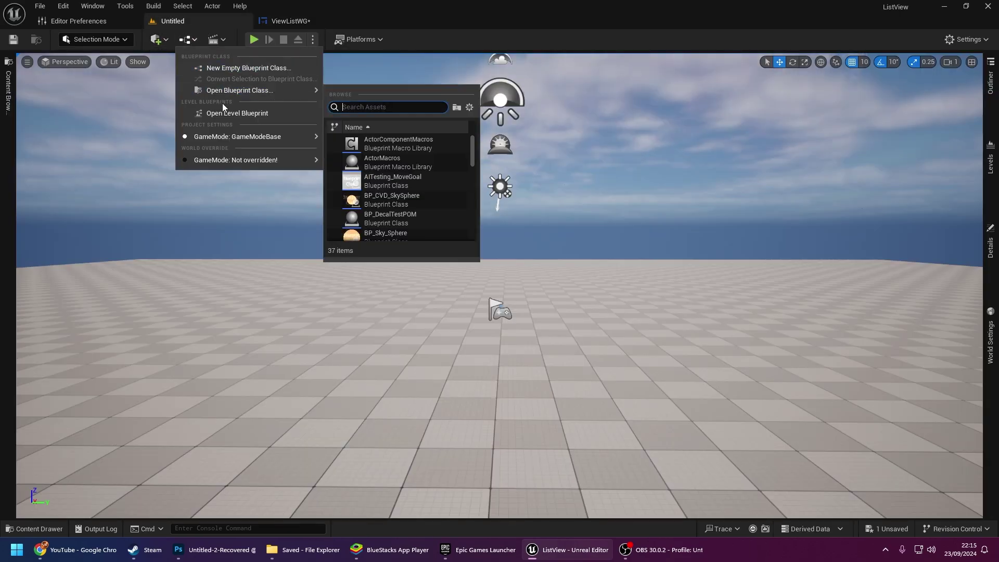
pyautogui.click(225, 109)
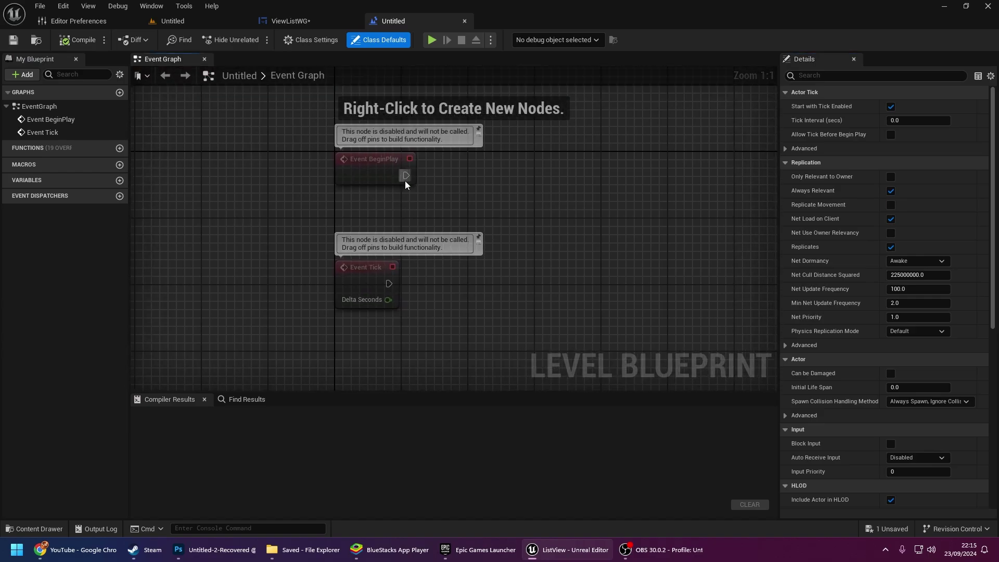
pyautogui.moveTo(406, 181); pyautogui.dragTo(450, 185)
pyautogui.write('view list')
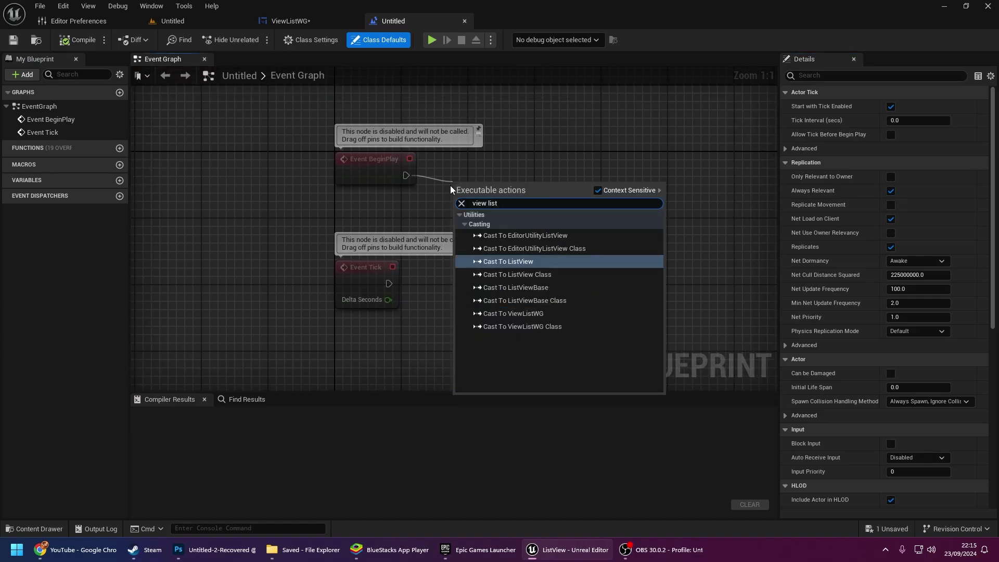
pyautogui.hotkey('ctrl', 'a')
pyautogui.write('create')
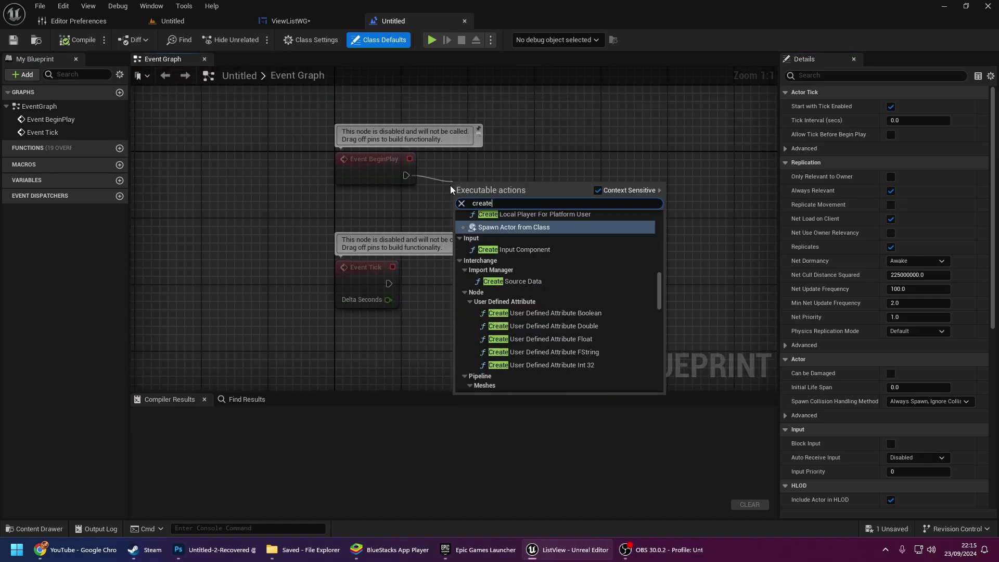
pyautogui.write(' widget')
pyautogui.press('Return')
pyautogui.click(494, 224)
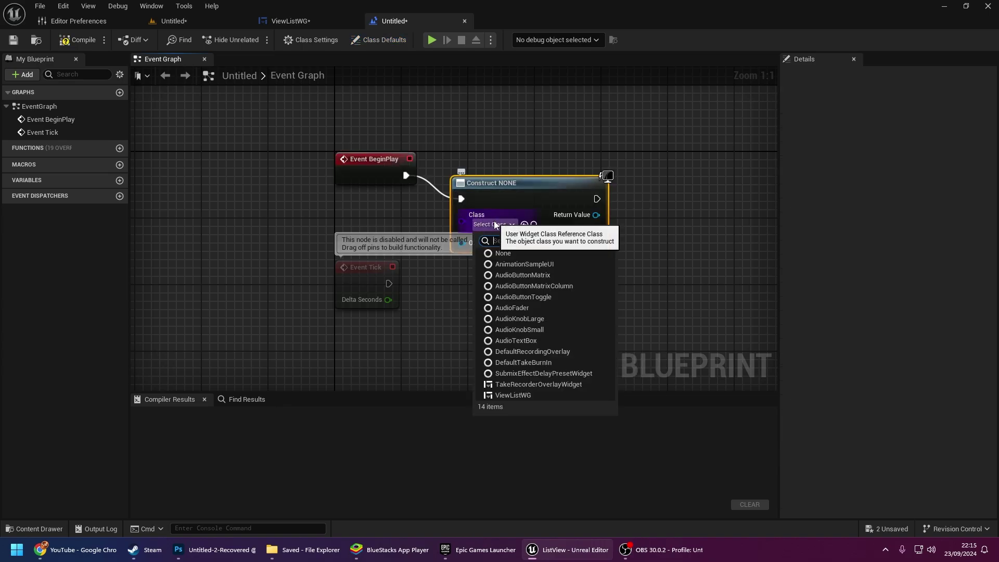
pyautogui.write('view')
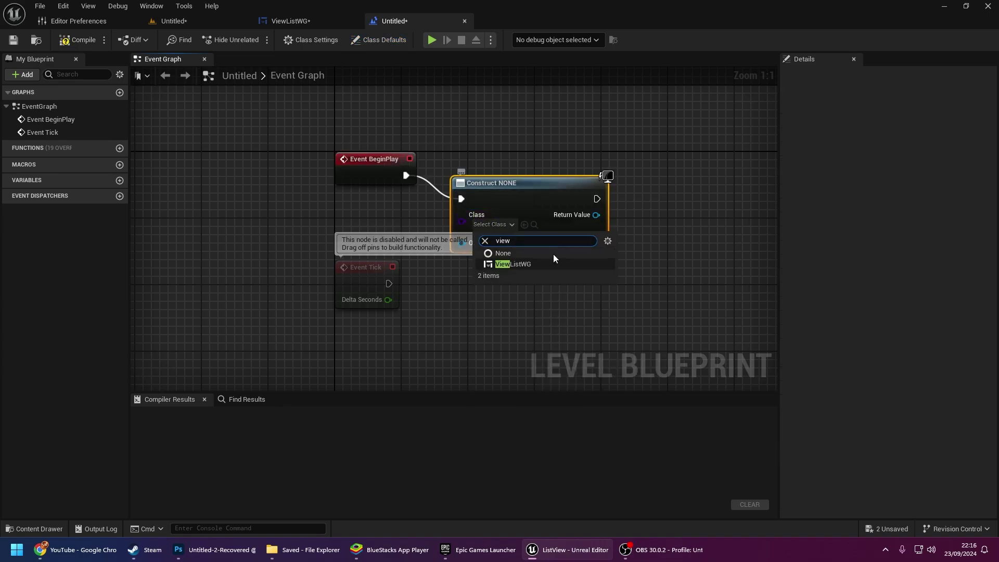
pyautogui.click(542, 265)
# Add the created widget to the viewport with Add to Viewport and compile the level blueprint
pyautogui.moveTo(596, 214); pyautogui.dragTo(619, 214)
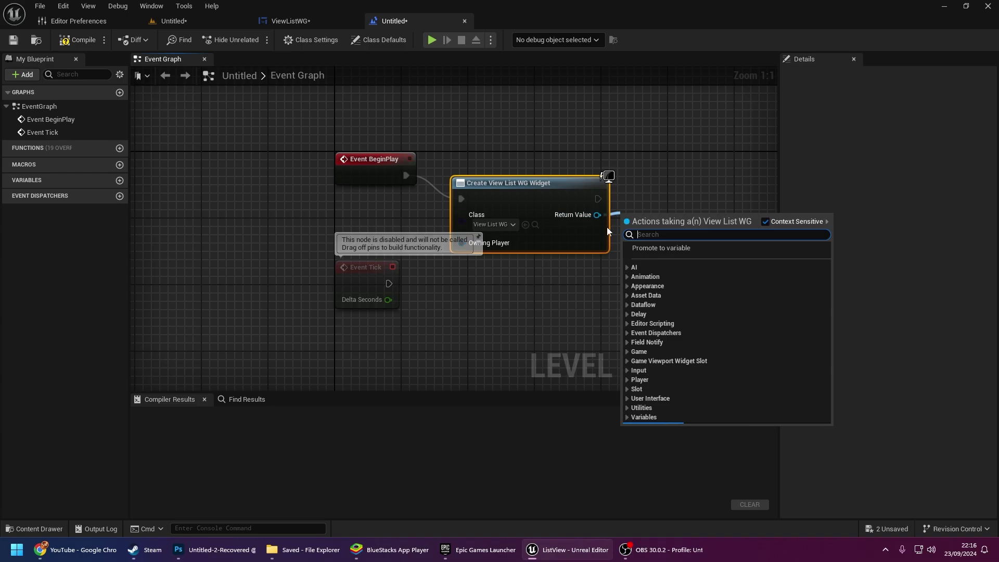
pyautogui.write('add to')
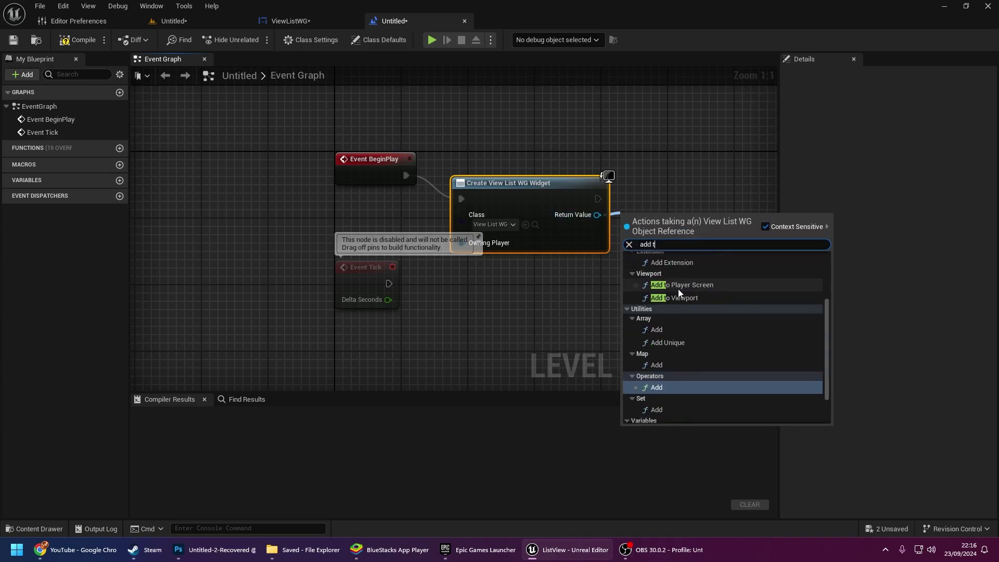
pyautogui.click(669, 283)
pyautogui.click(647, 291)
pyautogui.click(78, 40)
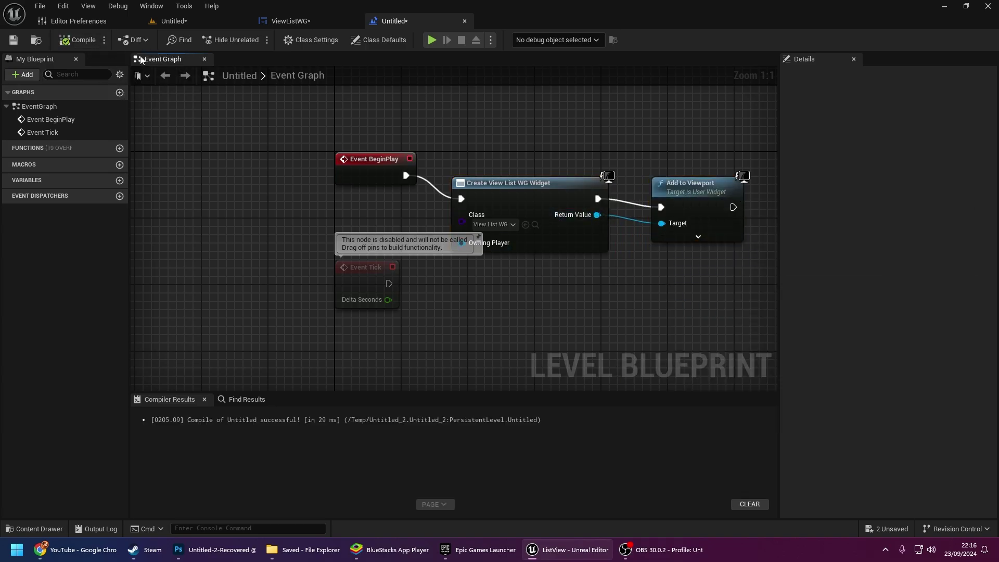
# From ViewListWG's Entry Widget Class, create and save a ListViewEntry widget blueprint in Content
pyautogui.click(292, 21)
pyautogui.scroll(2, 364, 167)
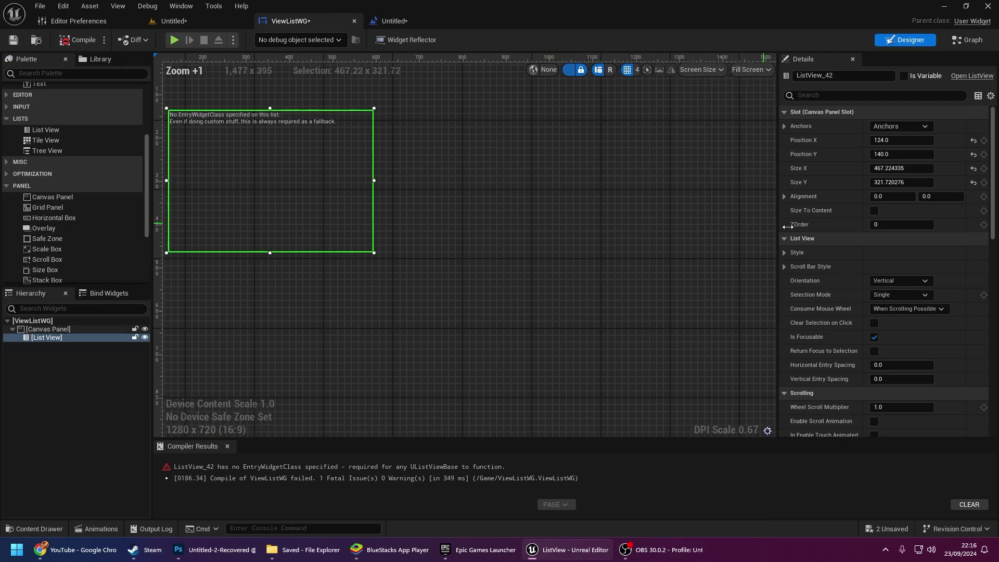
pyautogui.scroll(-5, 869, 251)
pyautogui.scroll(-3, 894, 254)
pyautogui.scroll(-4, 894, 271)
pyautogui.scroll(-1, 904, 333)
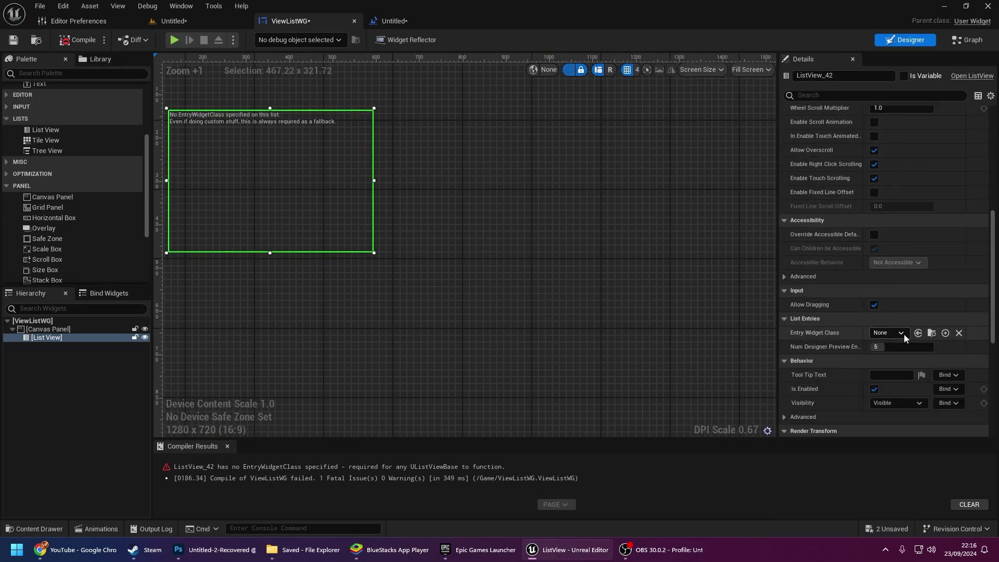
pyautogui.click(945, 333)
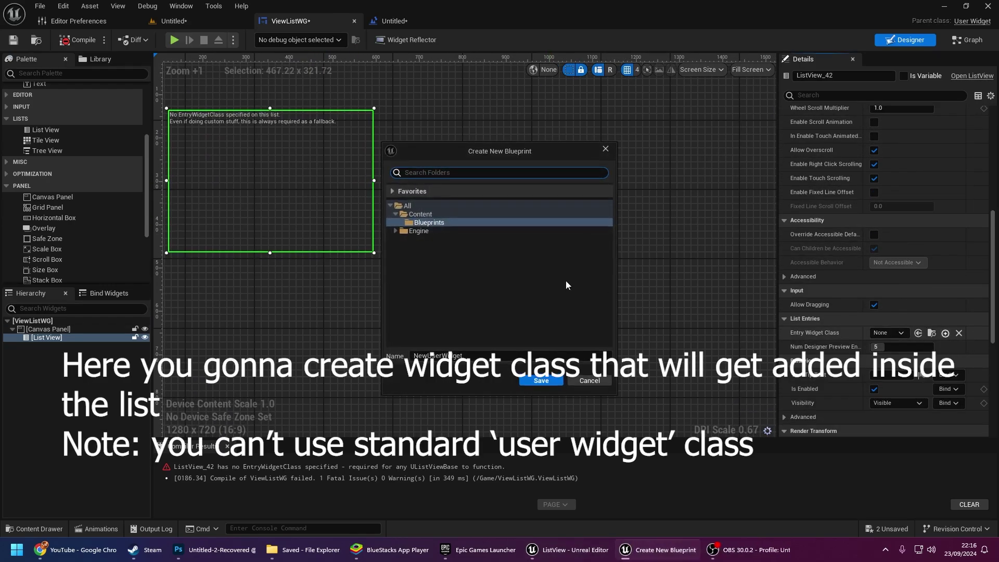
pyautogui.click(416, 215)
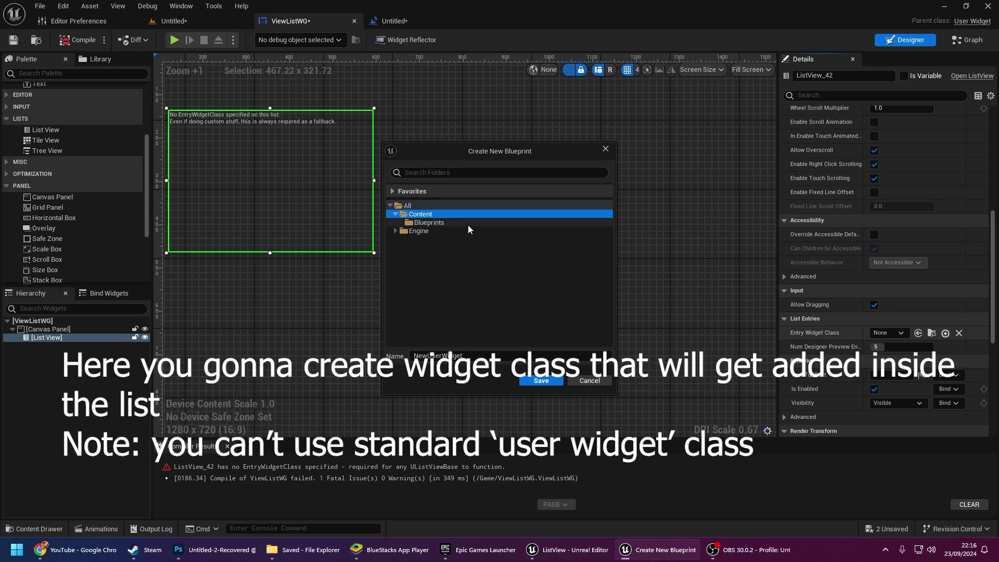
pyautogui.click(478, 357)
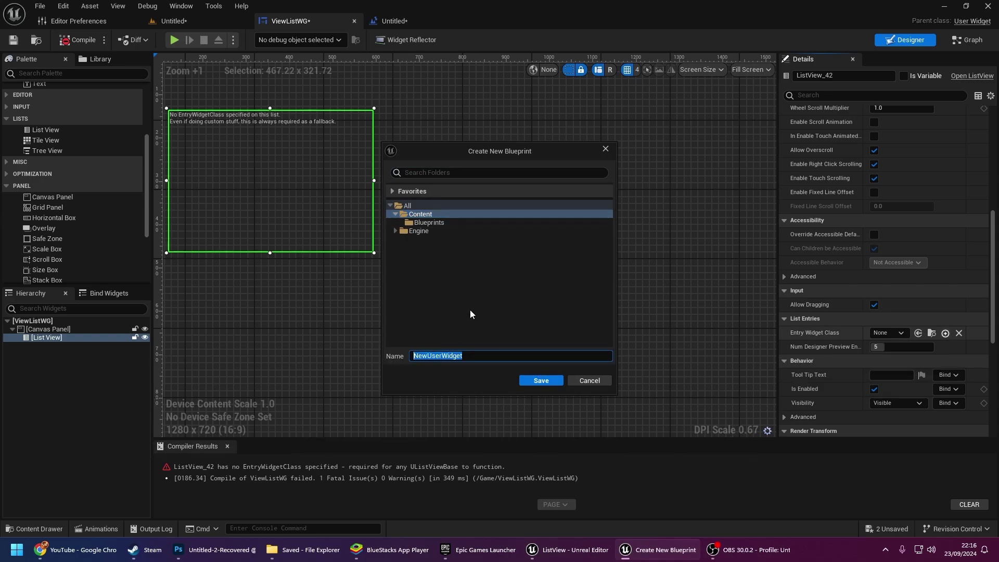
pyautogui.write('ListView')
pyautogui.write('En')
pyautogui.write('try')
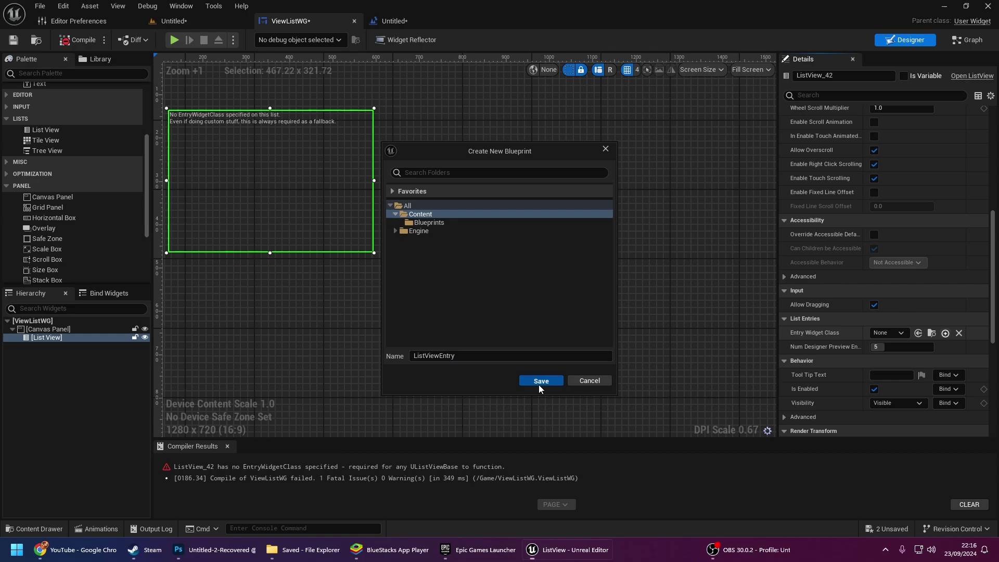
pyautogui.click(539, 385)
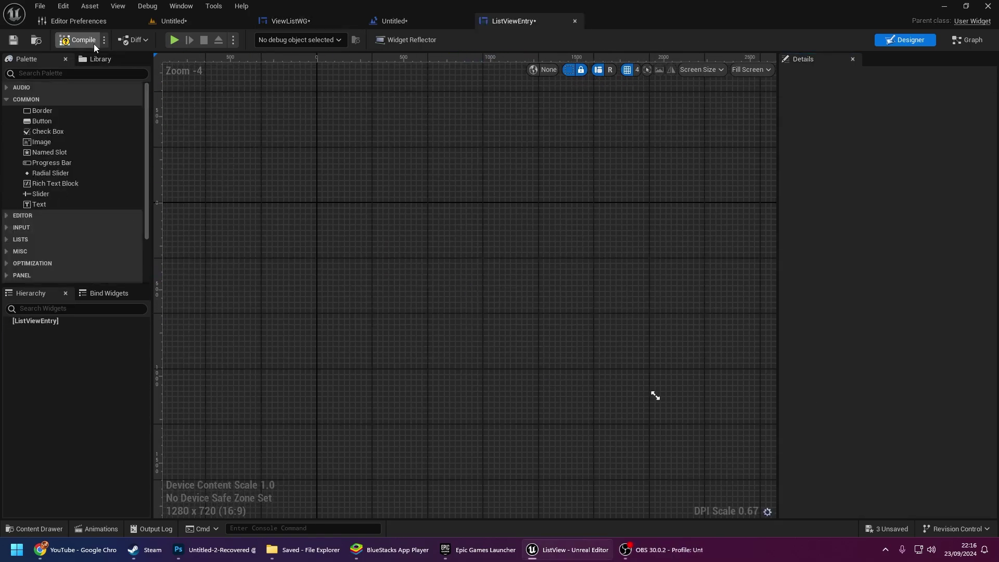
pyautogui.scroll(-2, 438, 263)
pyautogui.moveTo(415, 245)
pyautogui.mouseDown(button='right')
pyautogui.moveTo(499, 279)
pyautogui.moveTo(340, 276)
pyautogui.mouseUp(button='right')
pyautogui.scroll(-1, 499, 277)
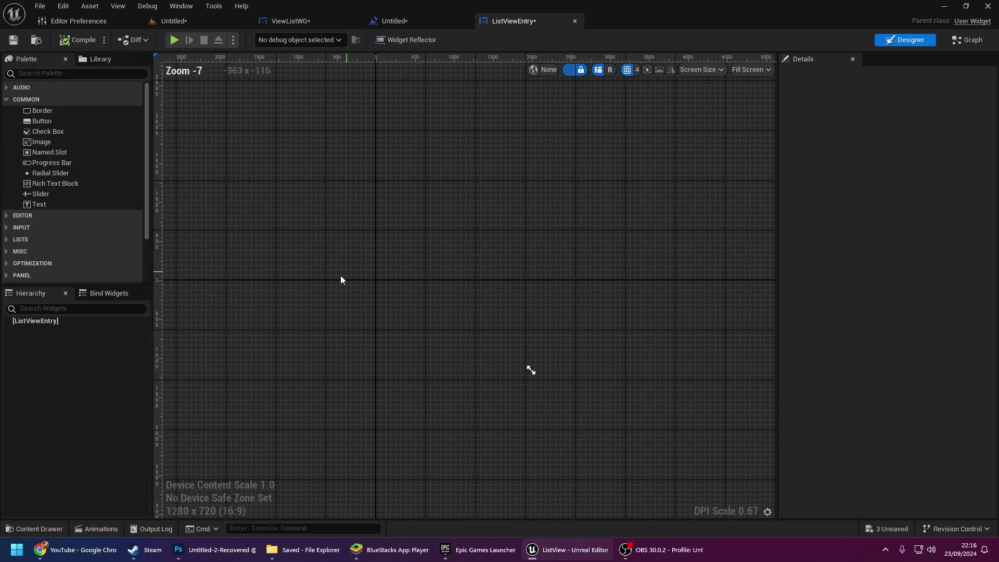
# In the Content Drawer, create a Blueprint class with parent Object named BP_ListViewObjectData
pyautogui.click(410, 22)
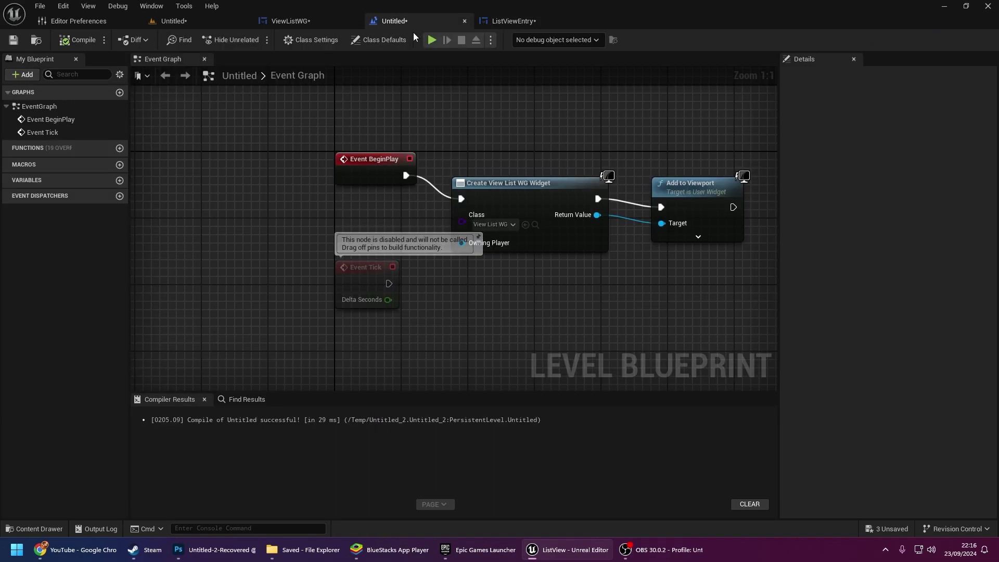
pyautogui.click(305, 22)
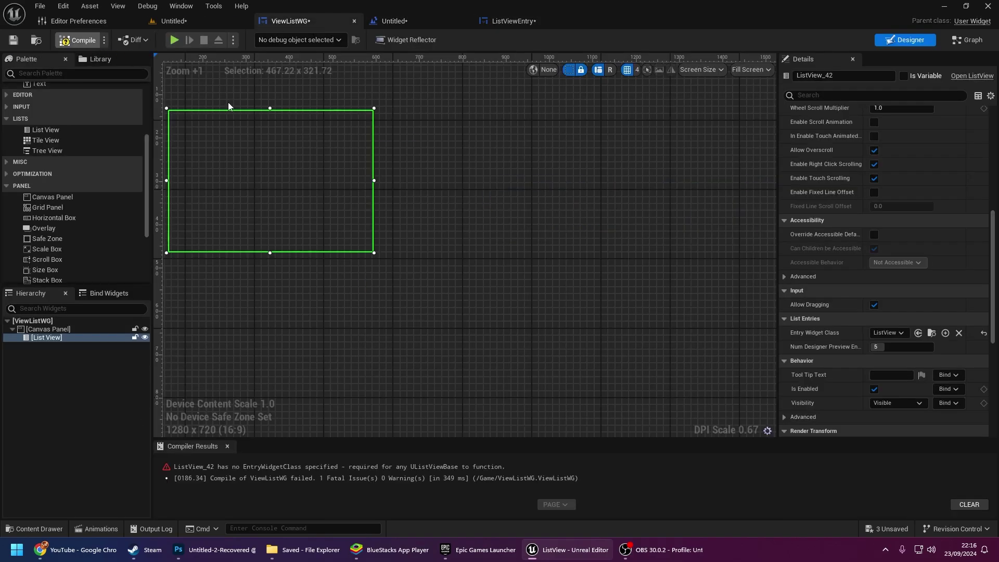
pyautogui.click(45, 526)
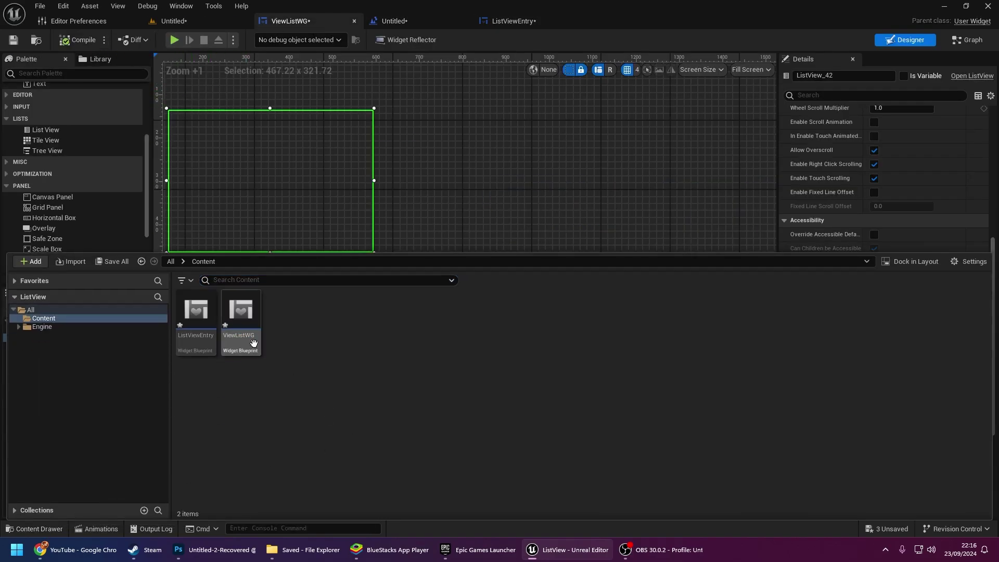
pyautogui.rightClick(336, 345)
pyautogui.click(394, 227)
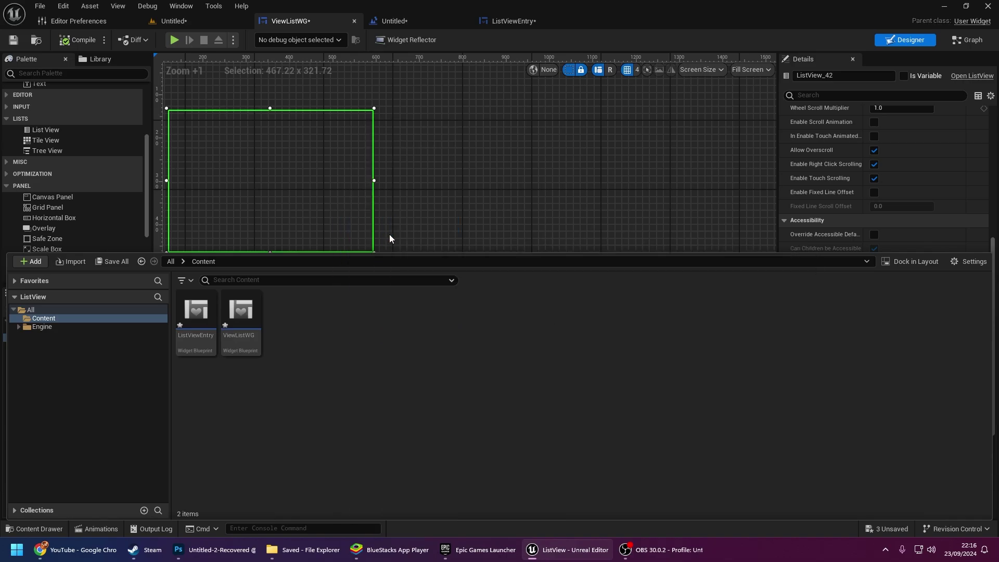
pyautogui.click(374, 344)
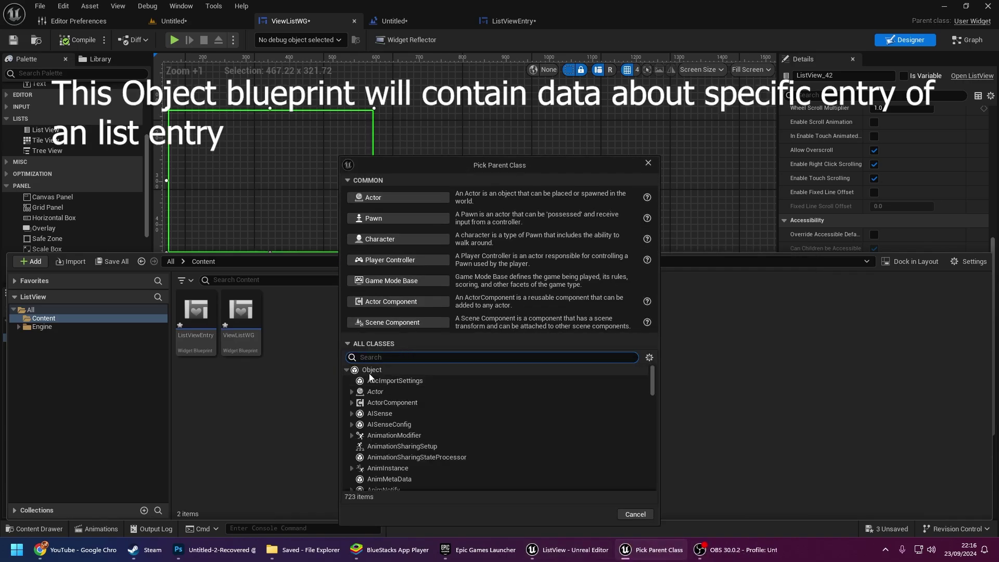
pyautogui.click(406, 371)
pyautogui.click(595, 514)
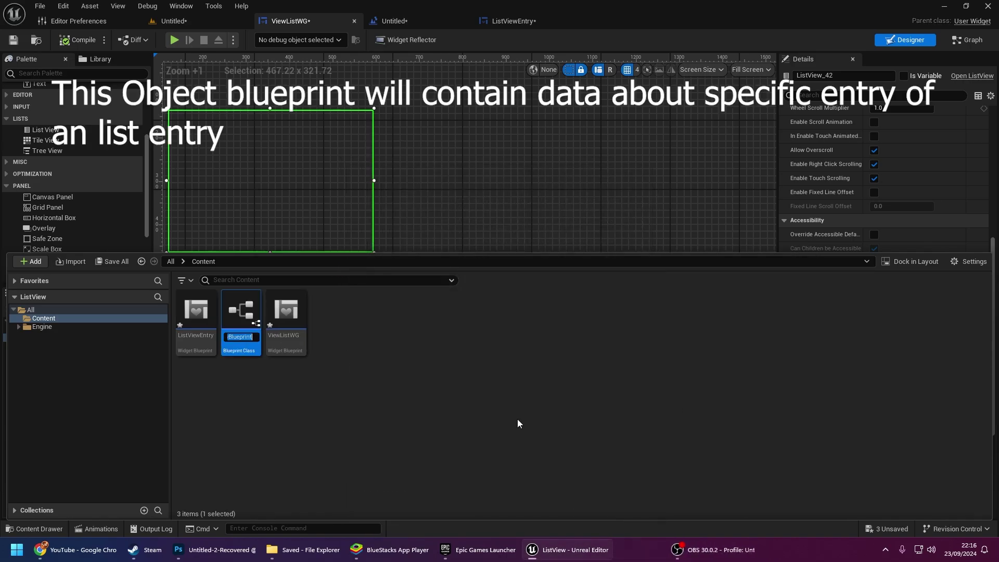
pyautogui.write('BP')
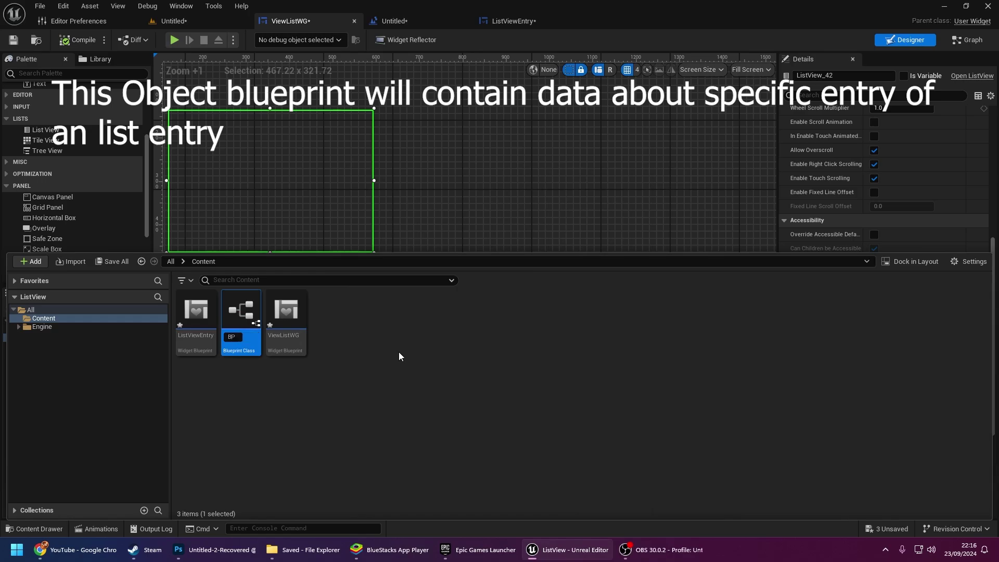
pyautogui.write('_List')
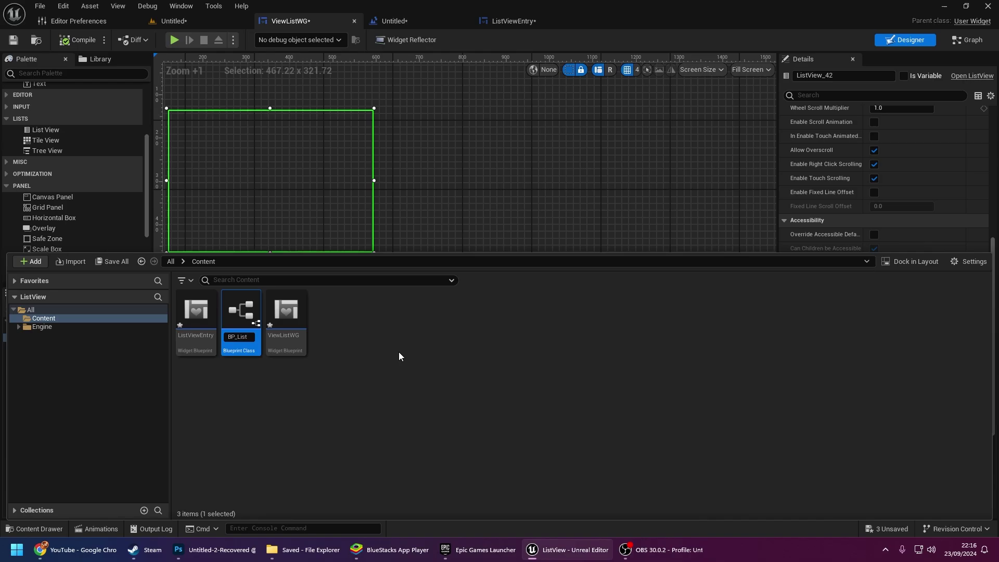
pyautogui.write('ViewObje')
pyautogui.write('ct')
pyautogui.write('Data')
pyautogui.press('Return')
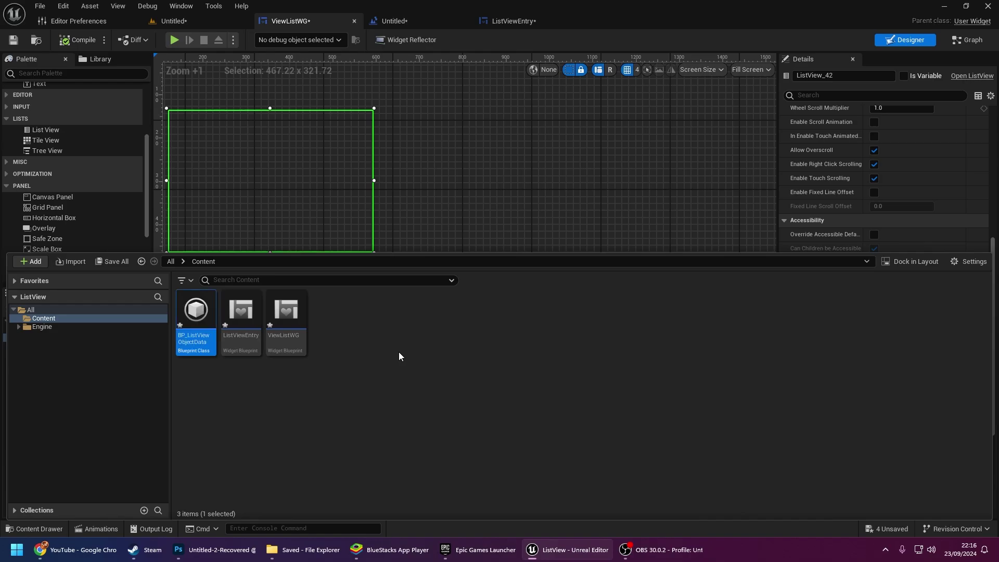
# Add variables BoolData (Boolean) and StringData (String) to BP_ListViewObjectData
pyautogui.doubleClick(196, 312)
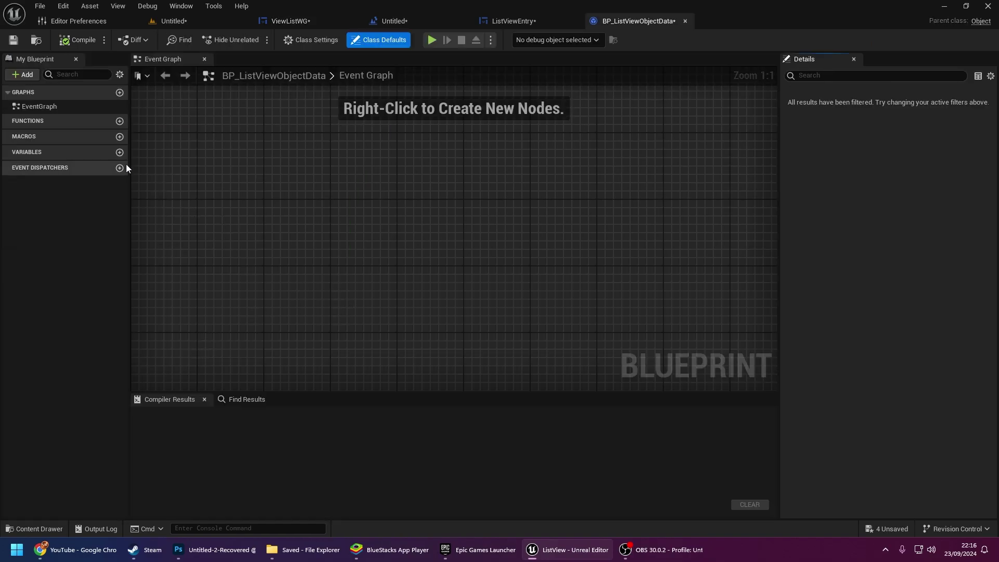
pyautogui.moveTo(252, 223); pyautogui.dragTo(266, 243, button='right')
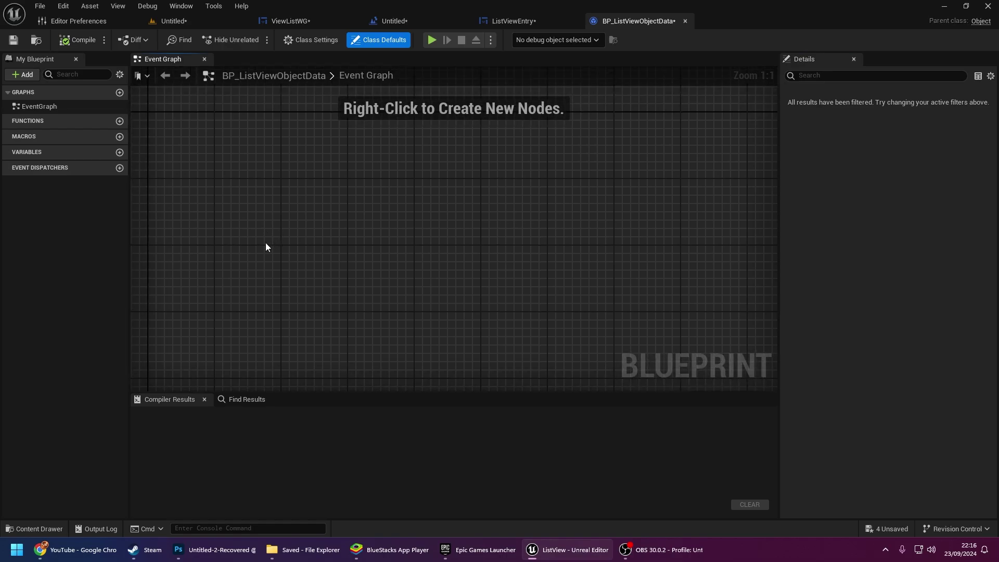
pyautogui.click(120, 152)
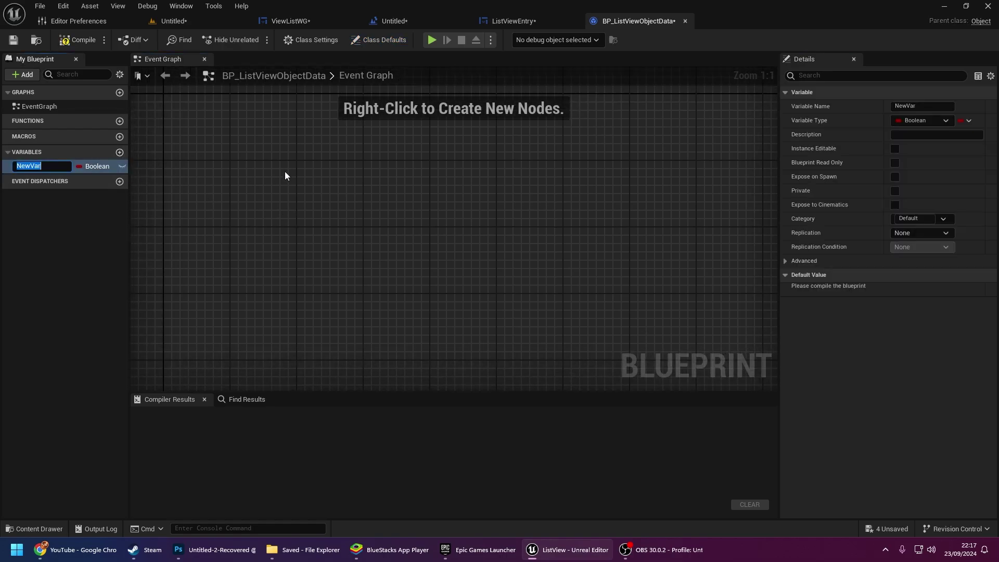
pyautogui.write('BoolDat')
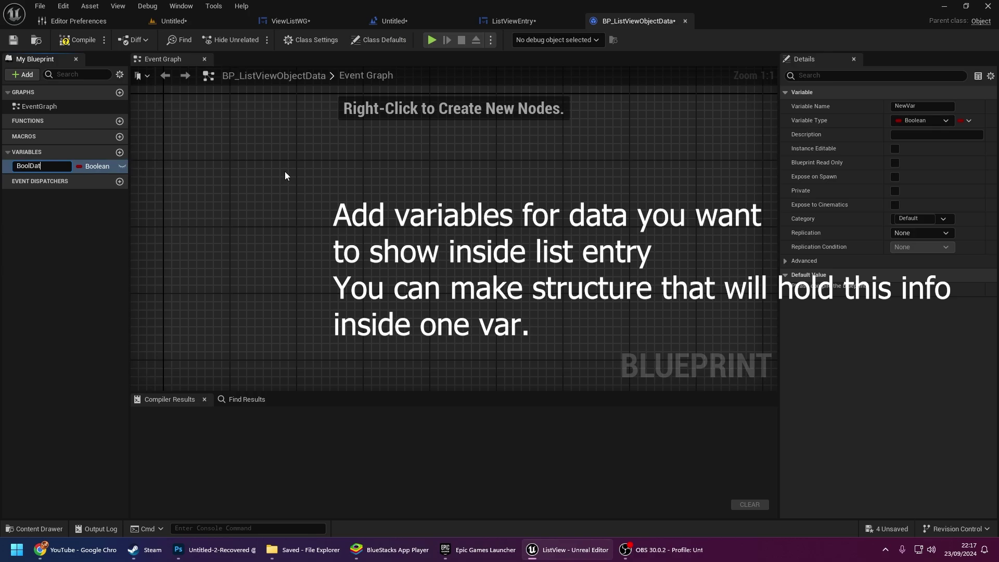
pyautogui.write('a')
pyautogui.press('Return')
pyautogui.click(120, 153)
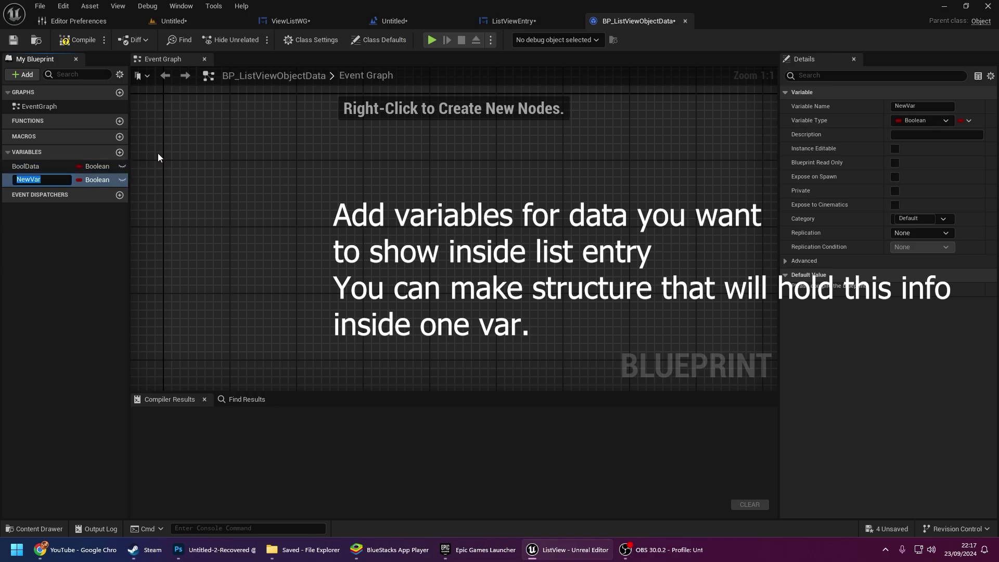
pyautogui.write('String')
pyautogui.write('Data')
pyautogui.click(79, 180)
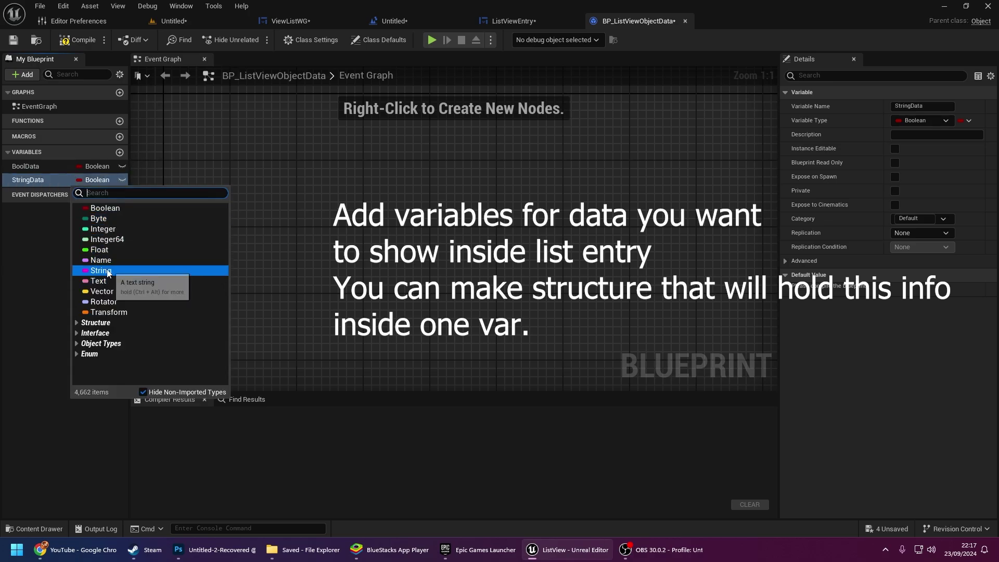
pyautogui.click(101, 270)
pyautogui.click(34, 529)
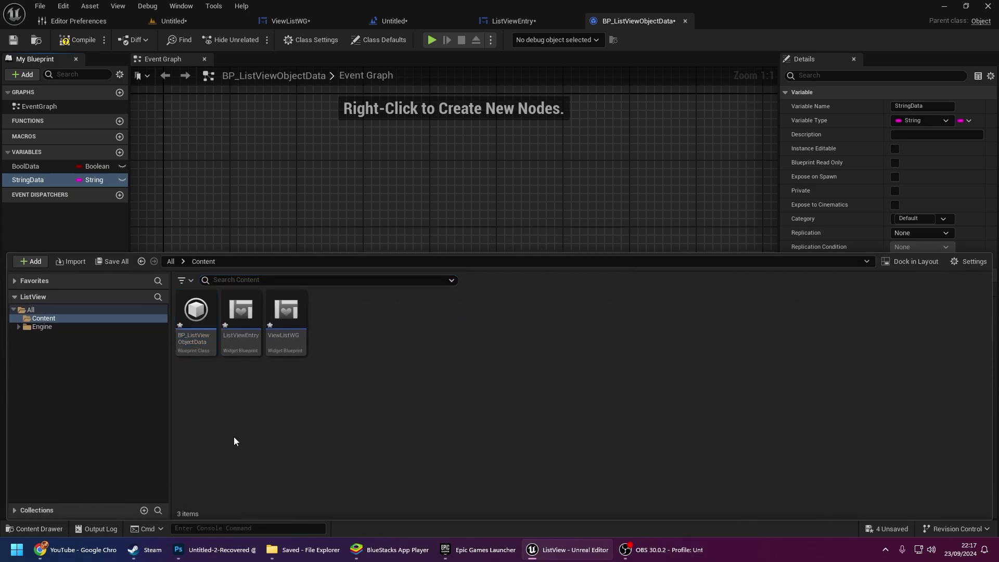
# Create a new Structure asset named Struckt in Content
pyautogui.rightClick(272, 398)
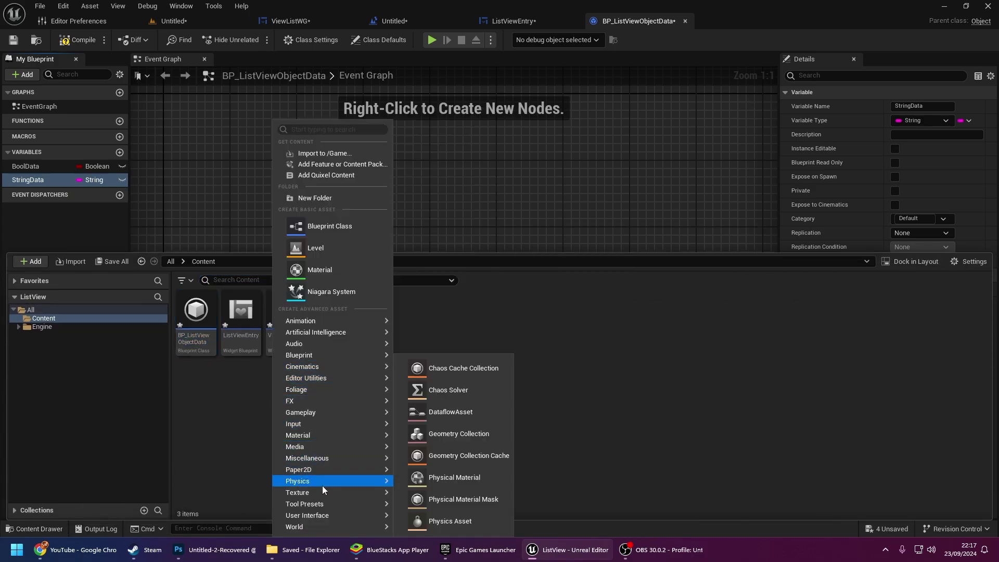
pyautogui.moveTo(327, 497)
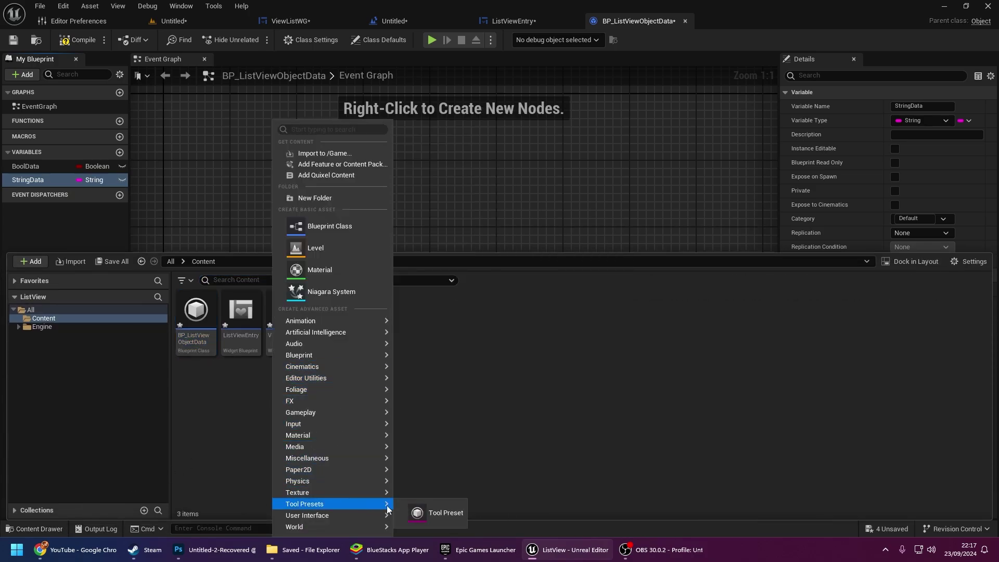
pyautogui.moveTo(313, 354)
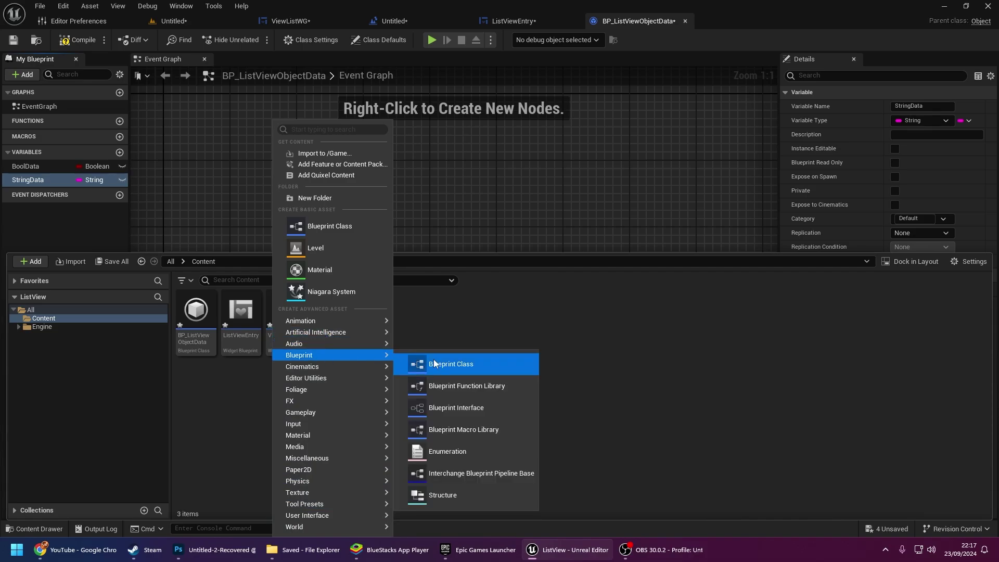
pyautogui.click(449, 494)
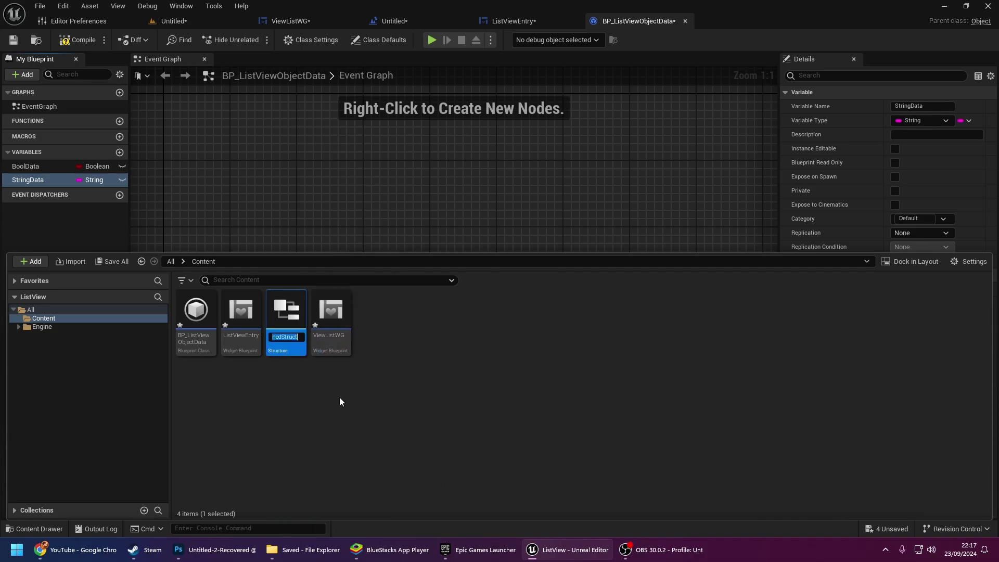
pyautogui.write('Struck')
pyautogui.write('t')
pyautogui.press('Return')
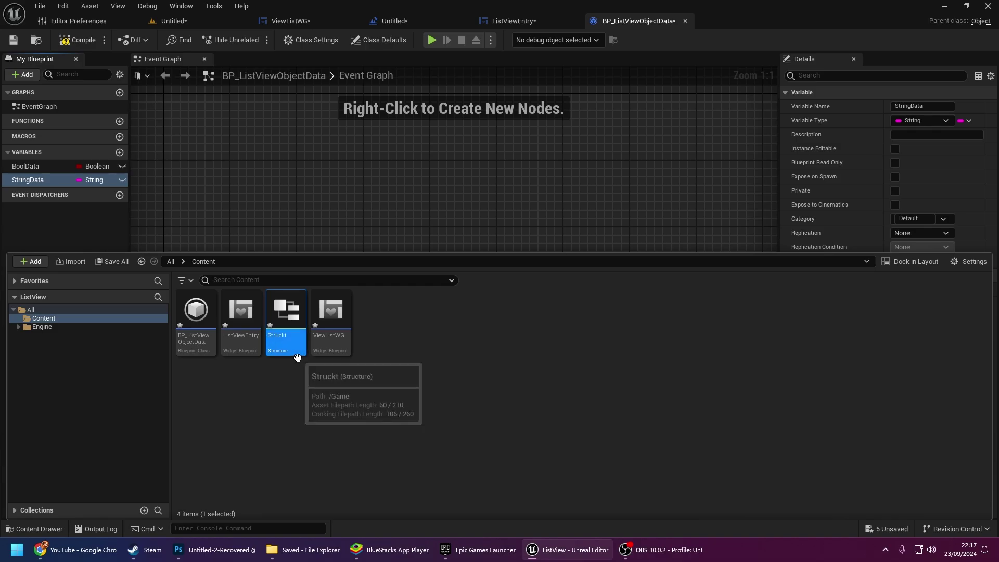
# Rename Struckt's first member to FirstVar, keeping it Boolean
pyautogui.doubleClick(297, 357)
pyautogui.click(48, 100)
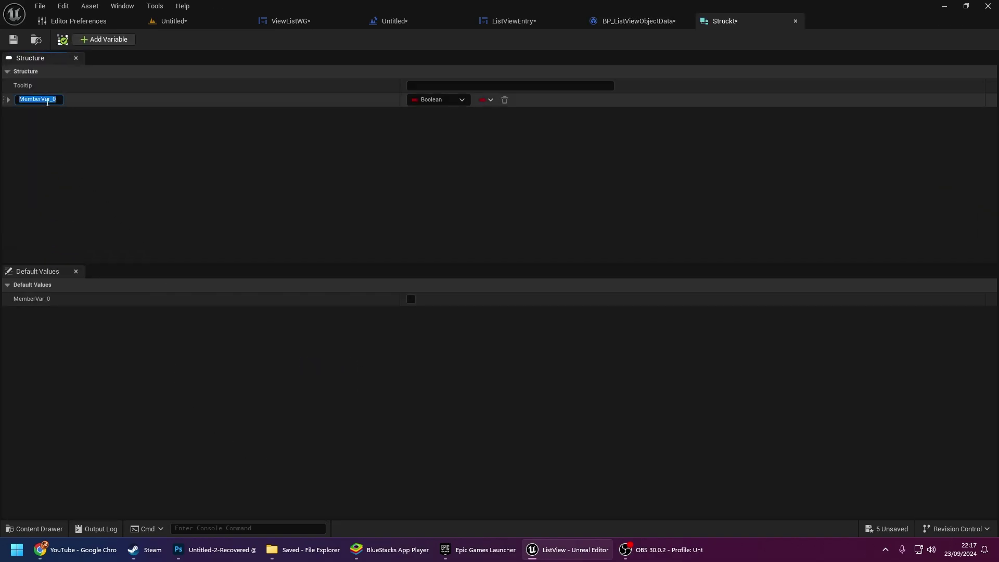
pyautogui.write('FirstVa')
pyautogui.write('r')
pyautogui.press('Return')
pyautogui.click(444, 102)
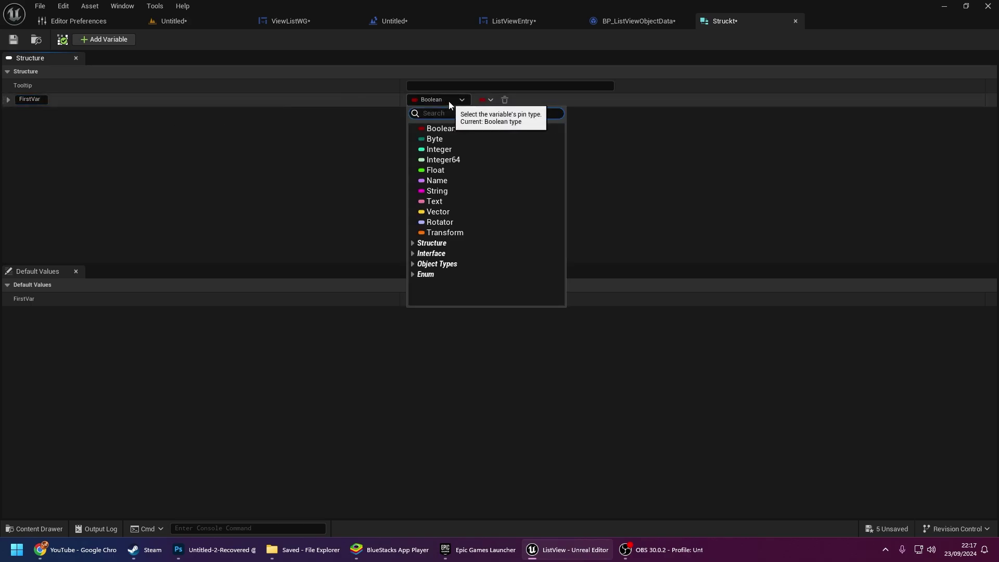
pyautogui.click(174, 89)
# Add a second member SecundStruc of type Integer and save Struckt
pyautogui.click(86, 40)
pyautogui.click(54, 113)
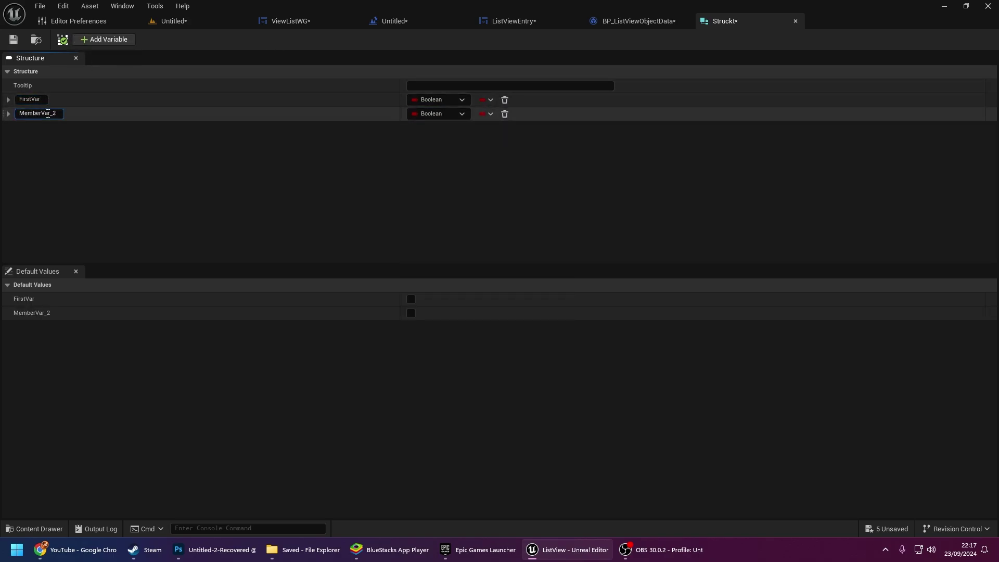
pyautogui.write('Secund')
pyautogui.write('Struc')
pyautogui.press('Return')
pyautogui.click(419, 114)
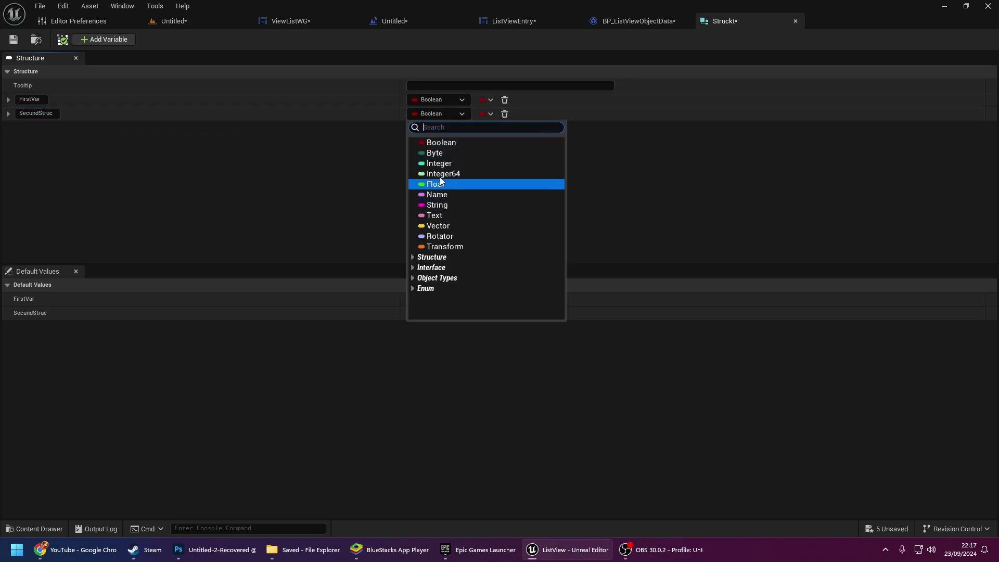
pyautogui.click(442, 164)
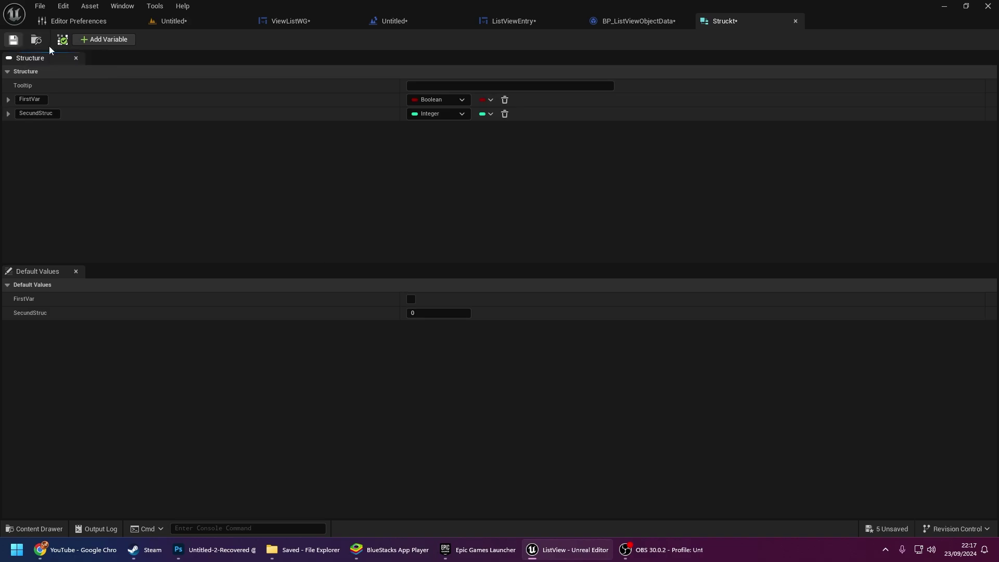
pyautogui.hotkey('ctrl', 's')
pyautogui.click(638, 22)
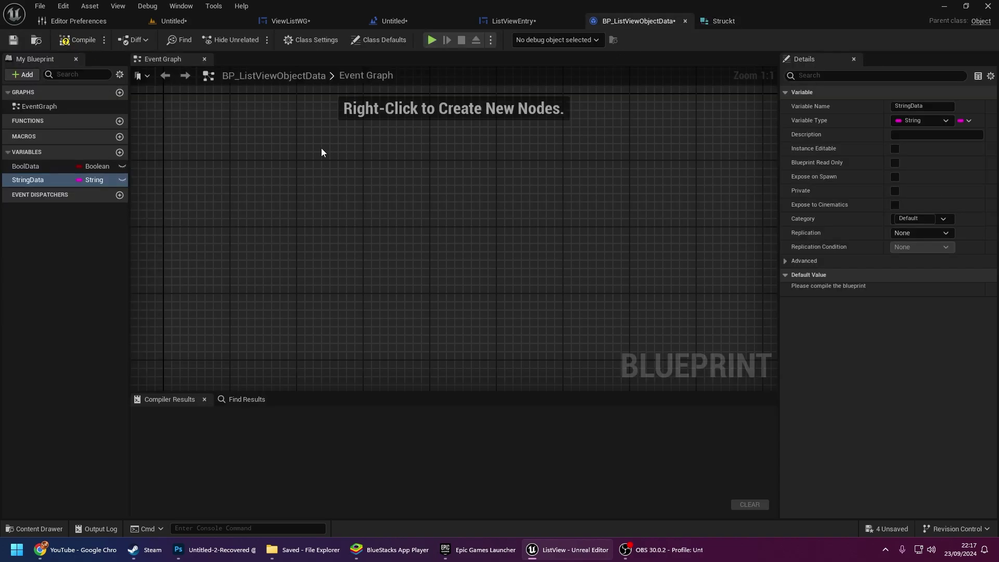
# Add a variable named StructData of type Struckt to BP_ListViewObjectData
pyautogui.click(120, 152)
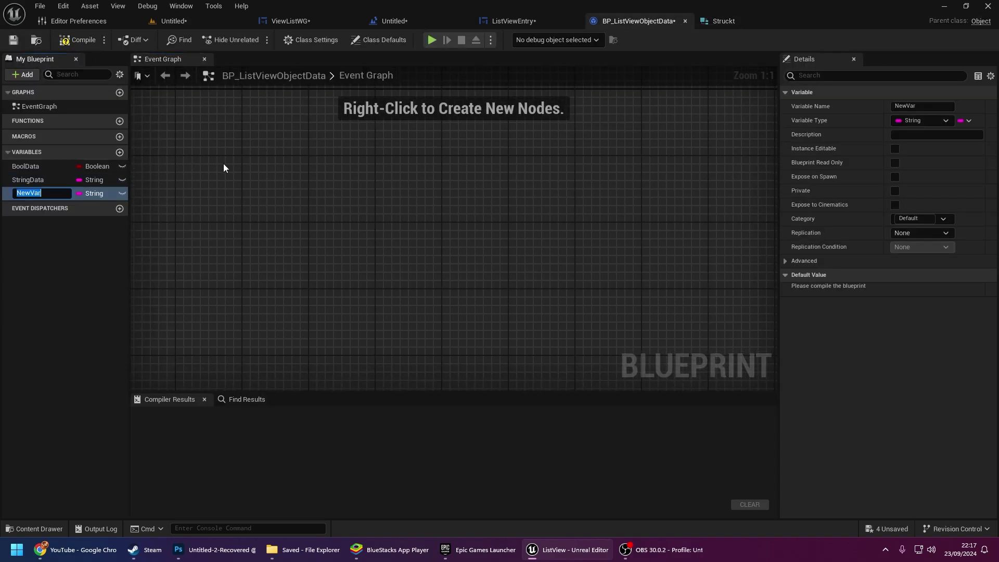
pyautogui.write('S')
pyautogui.write('ar')
pyautogui.press('Return')
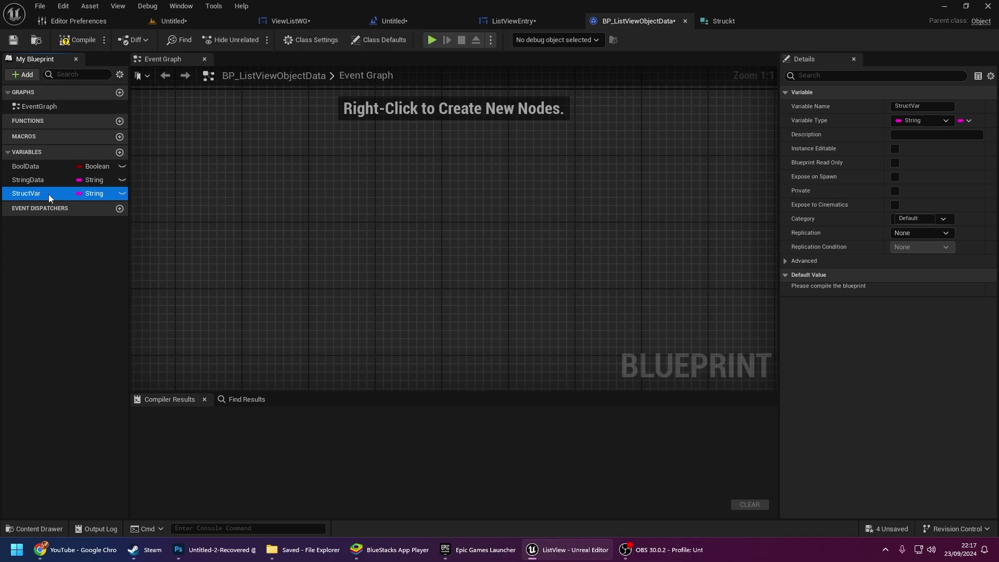
pyautogui.doubleClick(40, 194)
pyautogui.hotkey('shift', 'Left')
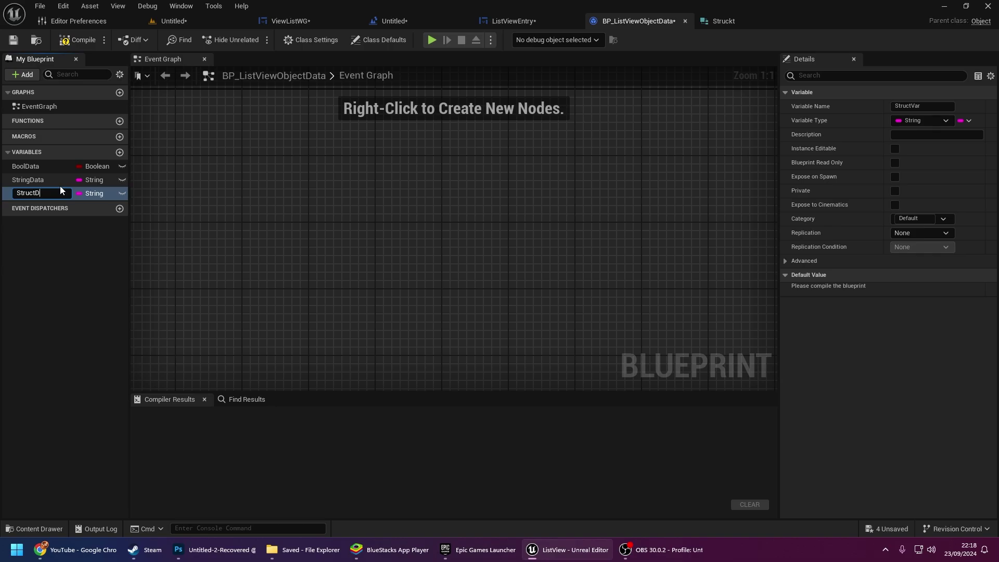
pyautogui.write('ata')
pyautogui.press('Return')
pyautogui.click(87, 194)
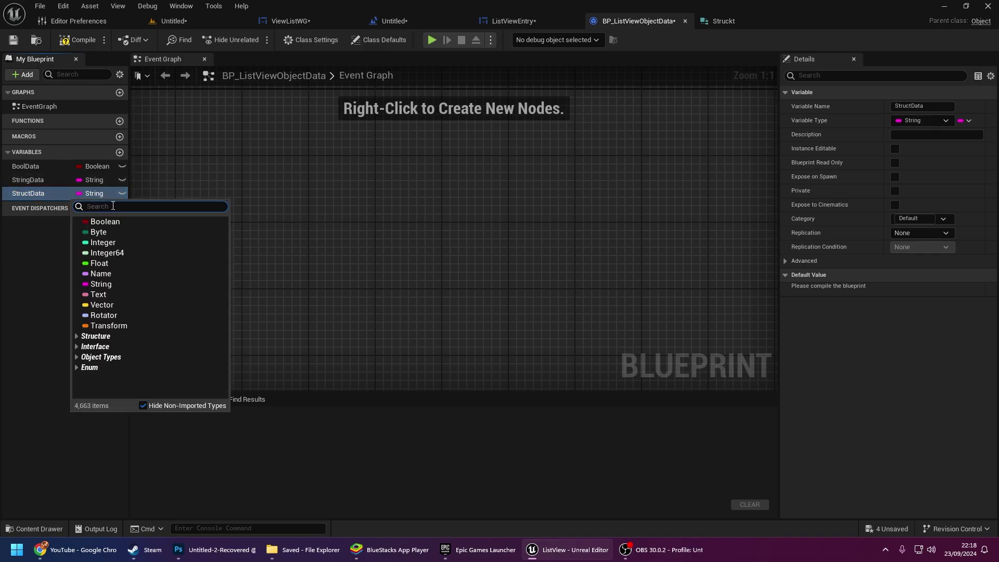
pyautogui.write('str')
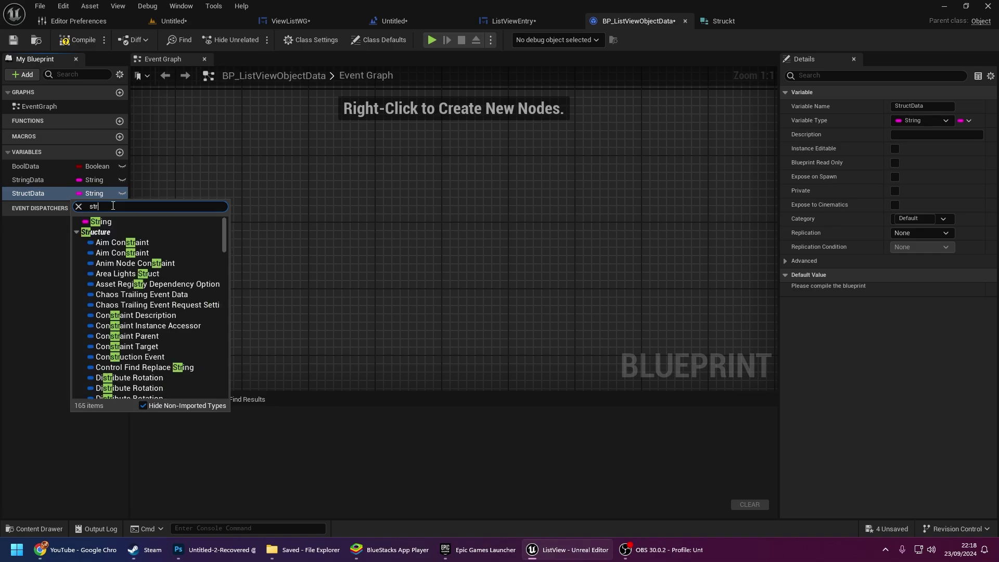
pyautogui.write('uckt')
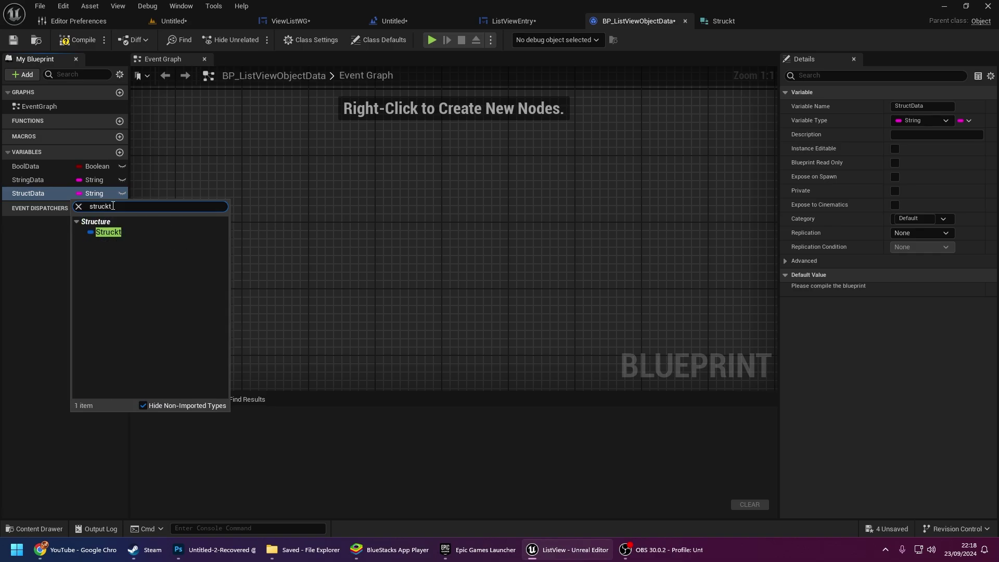
pyautogui.click(139, 239)
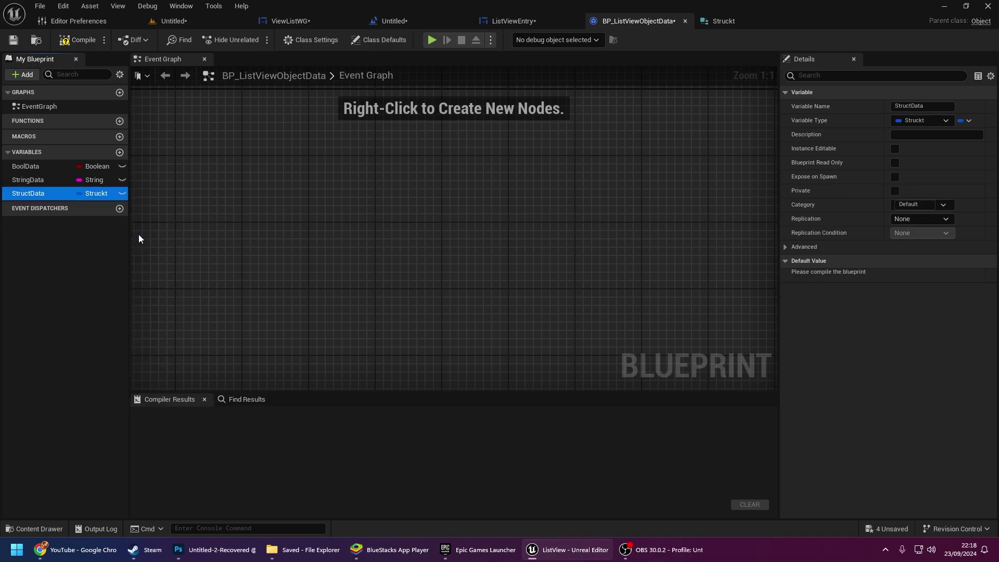
# Compile the blueprint and save all modified assets, skipping the untitled level
pyautogui.click(83, 40)
pyautogui.hotkey('ctrl', 'shift', 's')
pyautogui.click(582, 390)
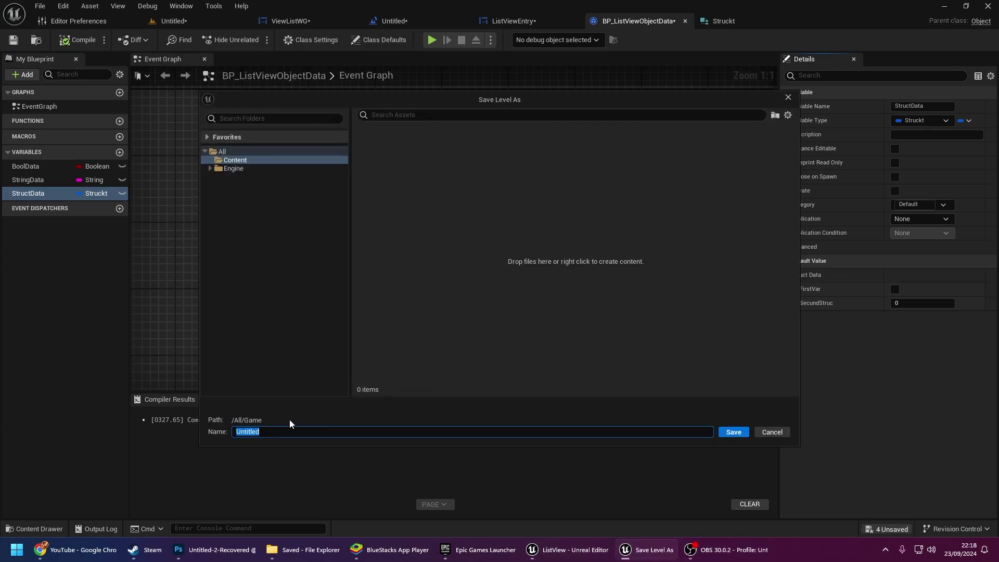
pyautogui.press('Return')
pyautogui.click(394, 20)
# Tick Is Variable on the List View in ViewListWG's designer
pyautogui.click(289, 21)
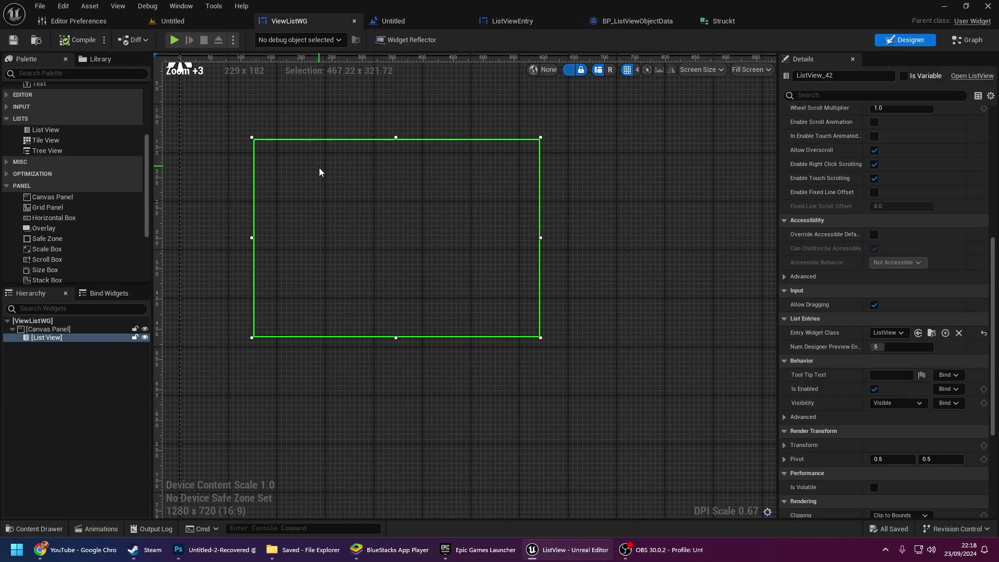
pyautogui.click(904, 76)
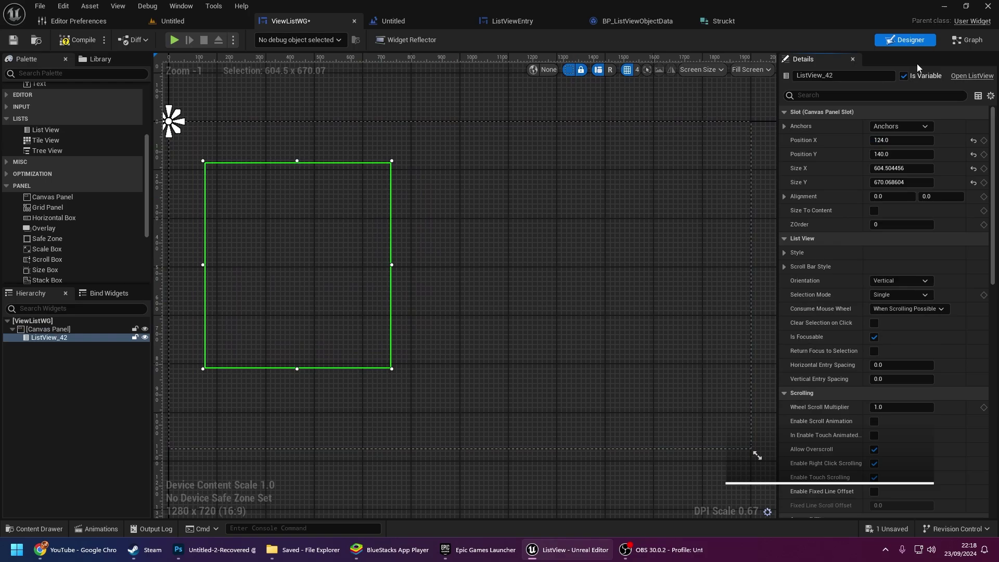
pyautogui.click(968, 40)
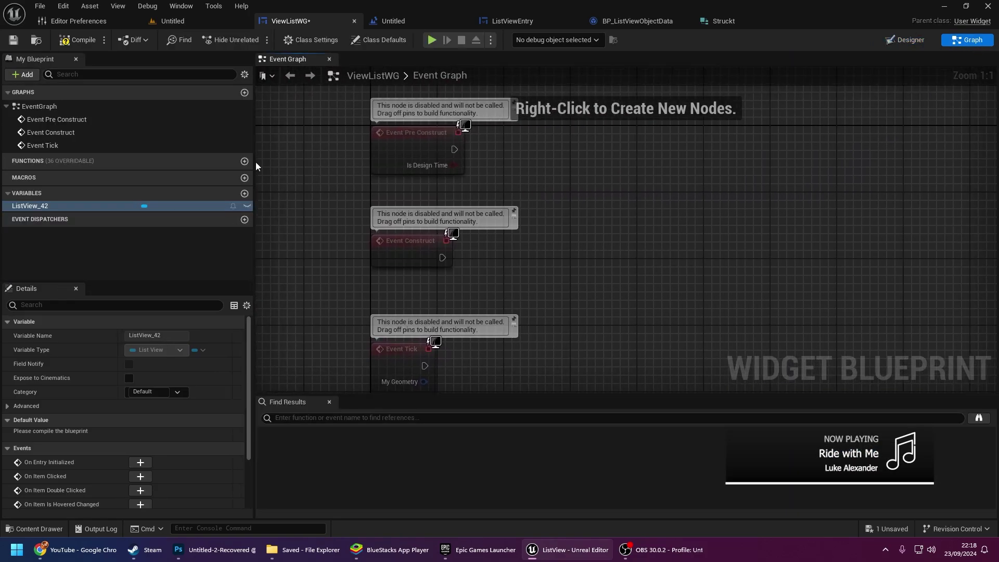
# Add a new function named AddItemToViewList to ViewListWG's graph
pyautogui.click(245, 161)
pyautogui.write('AddItemToViewLis')
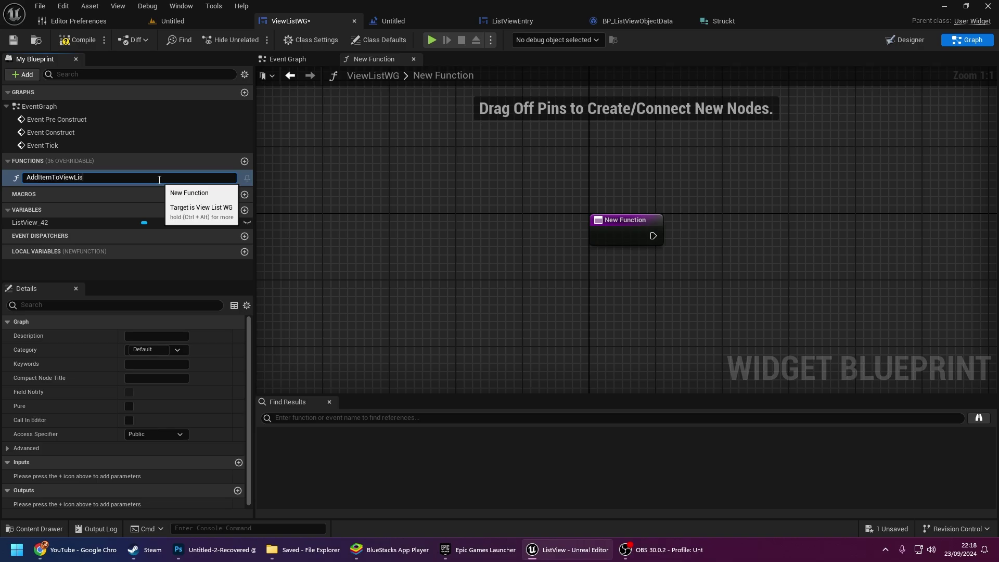
pyautogui.write('t')
pyautogui.press('Return')
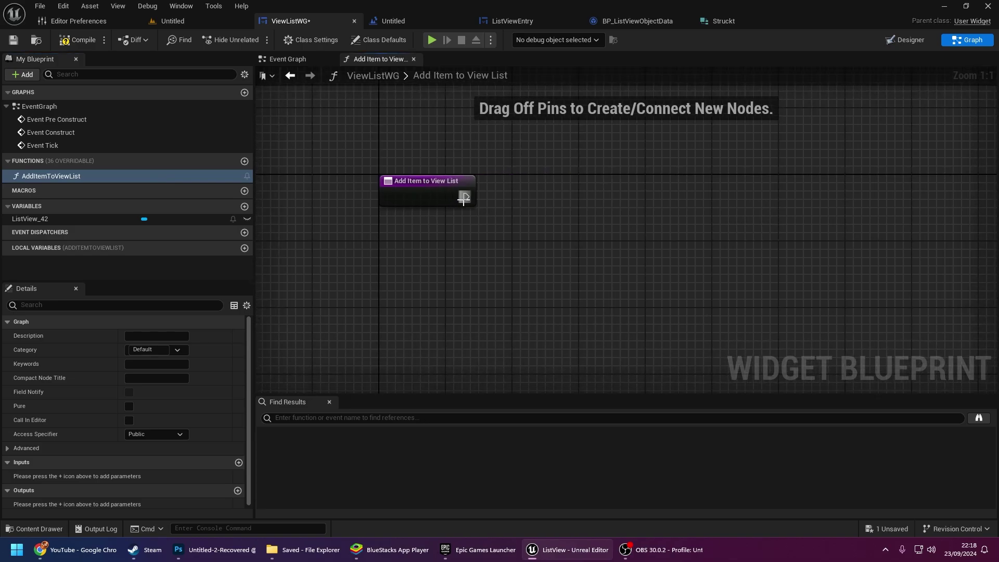
pyautogui.moveTo(464, 197); pyautogui.dragTo(530, 192)
pyautogui.write('create')
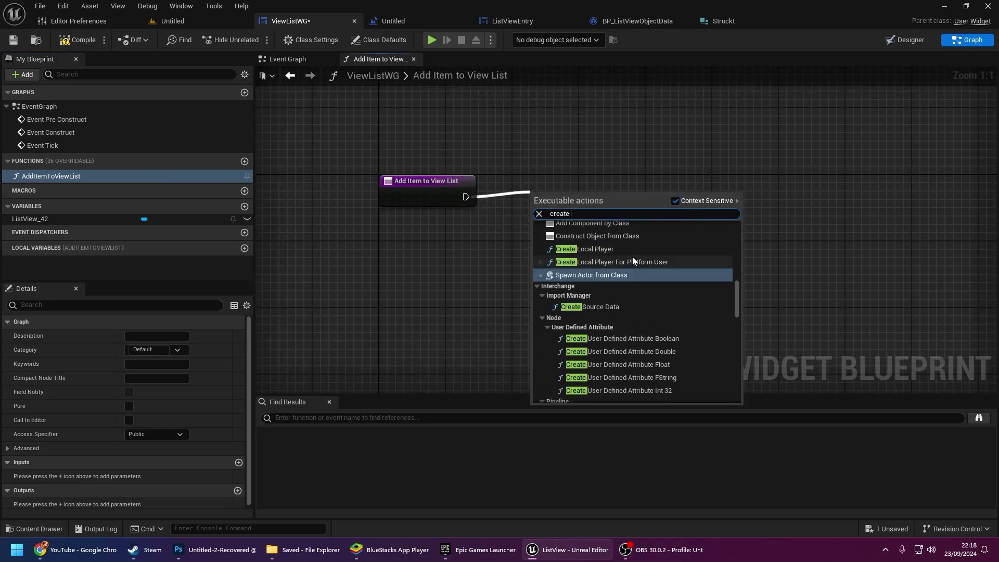
# Add a Construct Object node that creates a BP_ListViewObjectData object
pyautogui.click(612, 237)
pyautogui.click(480, 234)
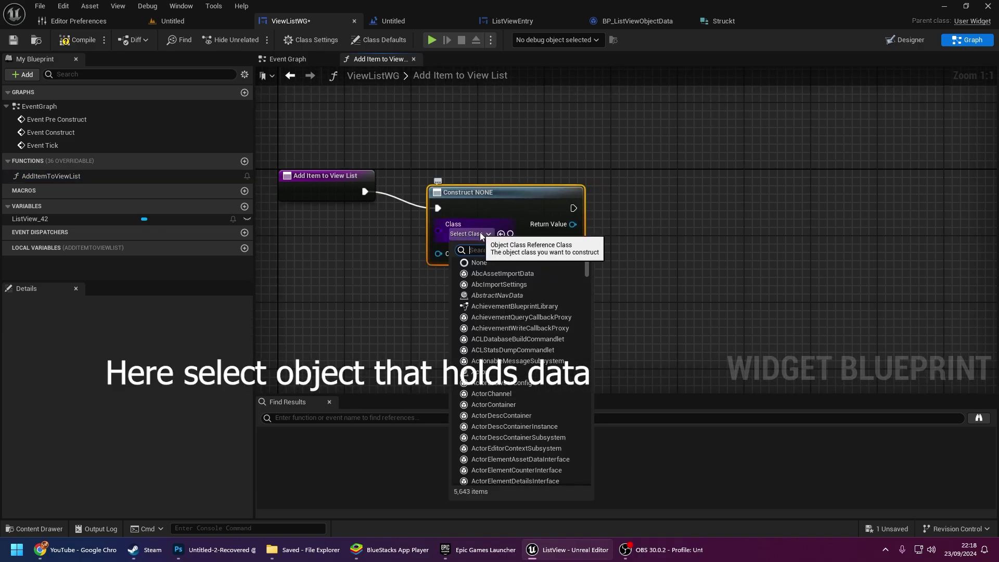
pyautogui.write('bp_d')
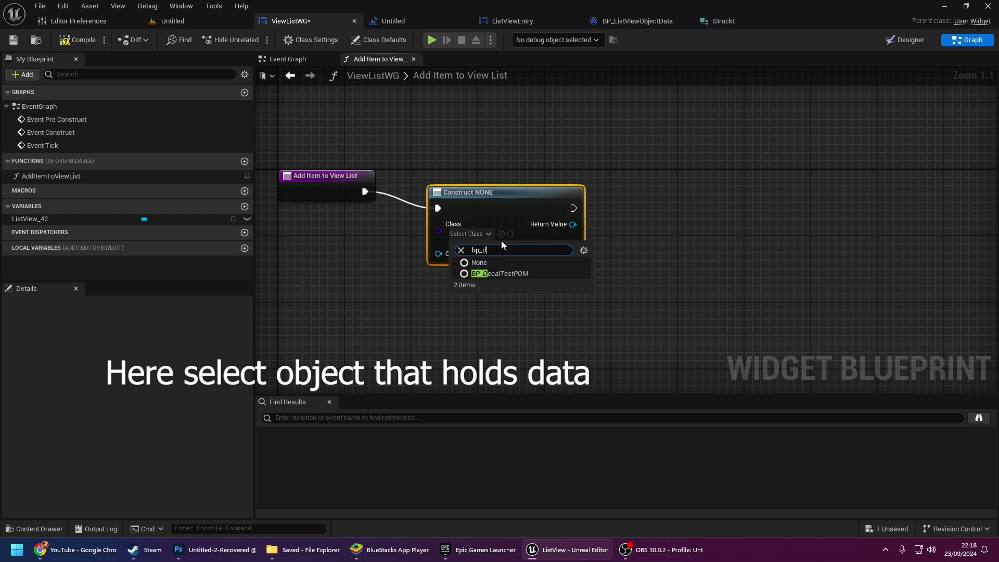
pyautogui.press('BackSpace')
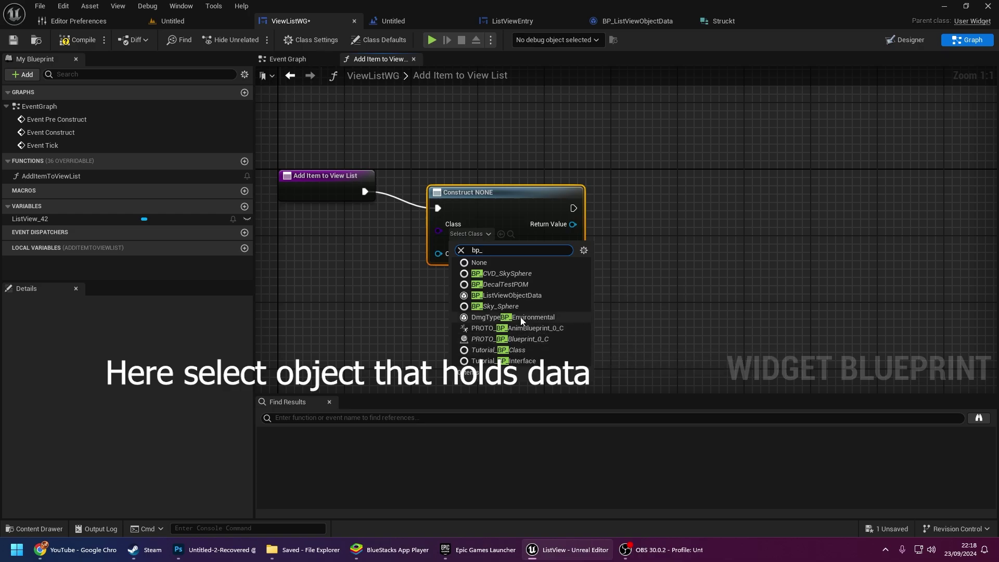
pyautogui.click(517, 298)
pyautogui.moveTo(497, 212); pyautogui.dragTo(556, 203)
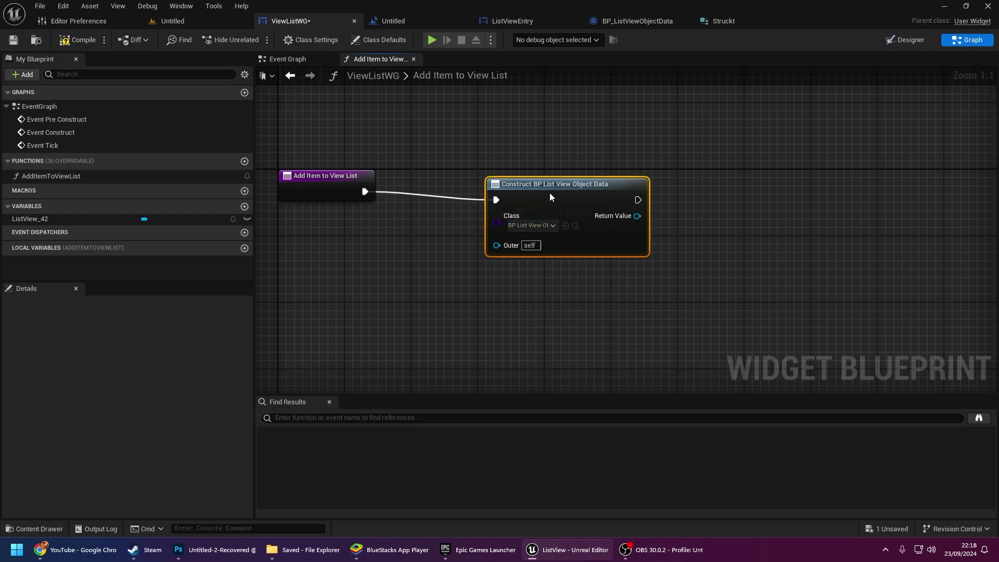
pyautogui.moveTo(556, 203); pyautogui.dragTo(495, 219, button='right')
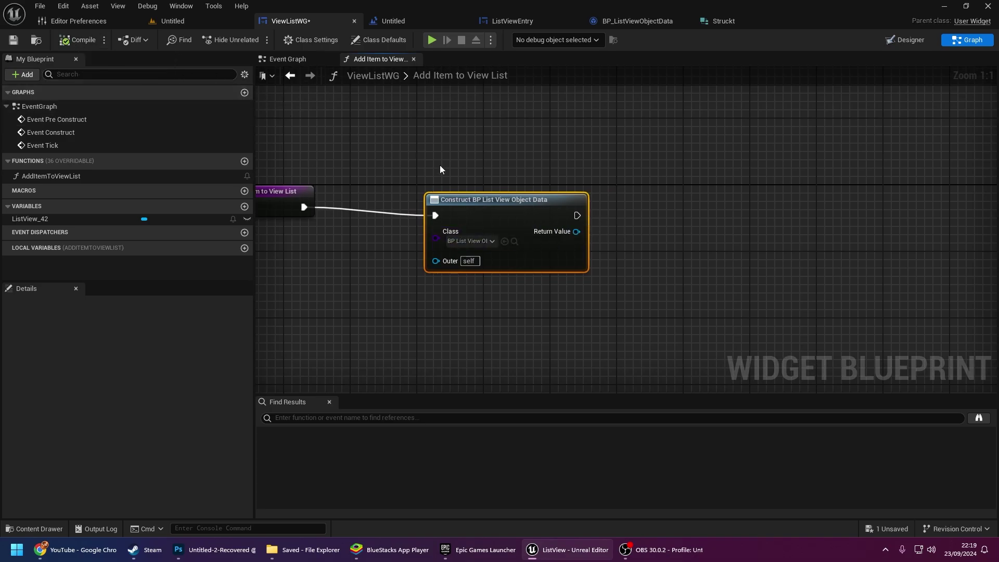
# Place a ListView_42 getter and an Add Item node for the list view
pyautogui.moveTo(440, 169); pyautogui.dragTo(424, 130, button='right')
pyautogui.moveTo(43, 217)
pyautogui.keyDown('ctrl'); pyautogui.mouseDown()
pyautogui.moveTo(474, 275)
pyautogui.moveTo(604, 268)
pyautogui.mouseUp(); pyautogui.keyUp('ctrl')
pyautogui.write('add ote,')
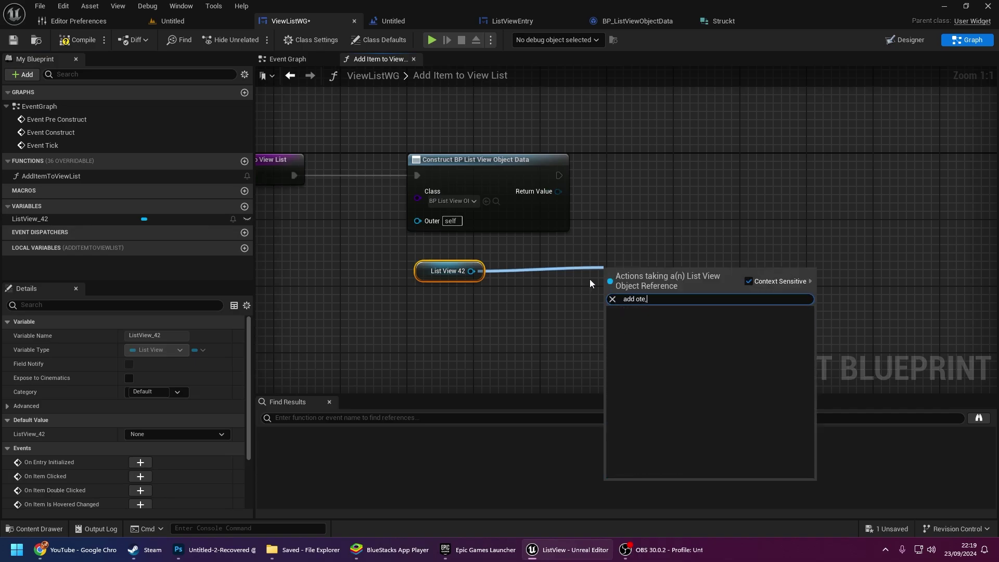
pyautogui.press('BackSpace')
pyautogui.press('BackSpace')
pyautogui.press('BackSpace')
pyautogui.press('BackSpace')
pyautogui.write('item')
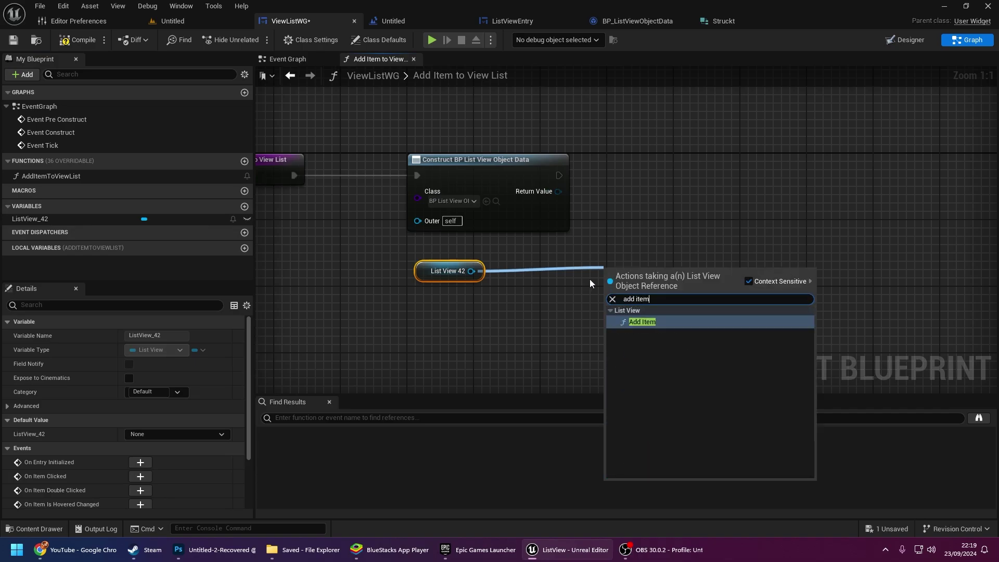
pyautogui.press('Return')
pyautogui.moveTo(626, 295); pyautogui.dragTo(651, 200)
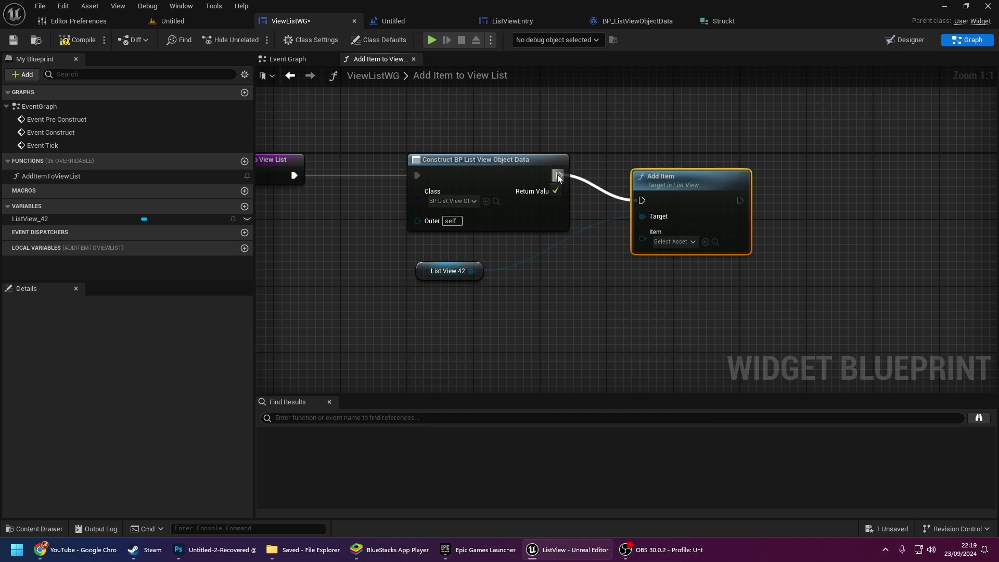
pyautogui.scroll(-1, 369, 259)
pyautogui.moveTo(411, 269); pyautogui.dragTo(498, 277)
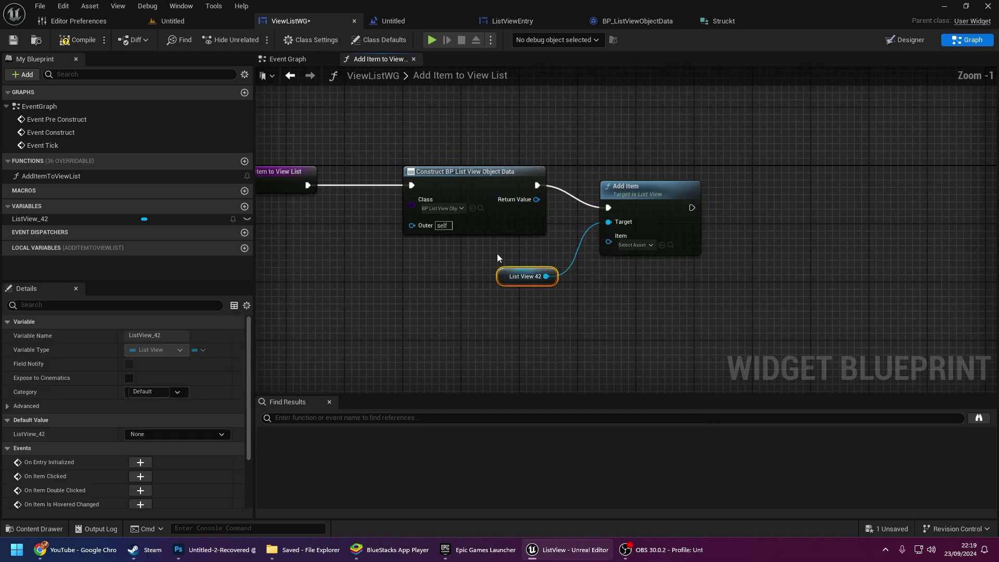
pyautogui.moveTo(497, 254); pyautogui.dragTo(545, 250, button='right')
pyautogui.moveTo(707, 194); pyautogui.dragTo(713, 173)
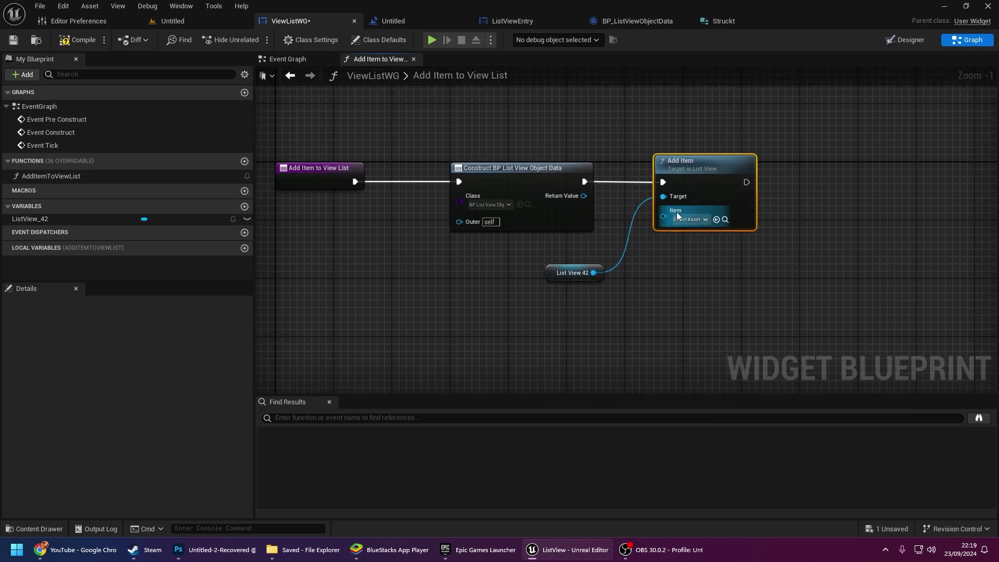
# Feed the constructed object into Add Item's Item input
pyautogui.moveTo(677, 215); pyautogui.dragTo(624, 219)
pyautogui.moveTo(571, 200); pyautogui.dragTo(583, 196)
pyautogui.moveTo(584, 198); pyautogui.dragTo(505, 202, button='right')
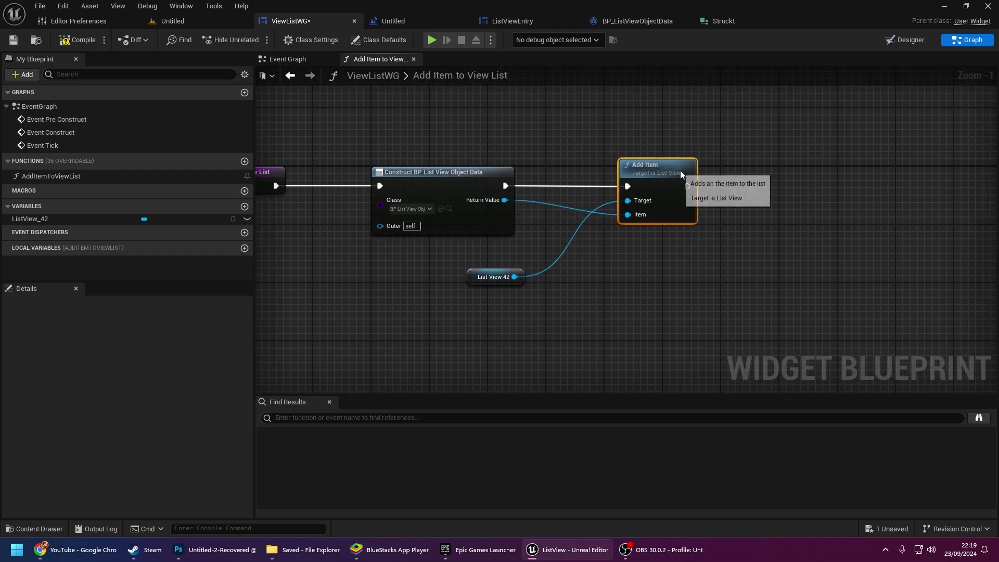
pyautogui.moveTo(680, 170); pyautogui.dragTo(754, 175)
pyautogui.moveTo(471, 268); pyautogui.dragTo(506, 269)
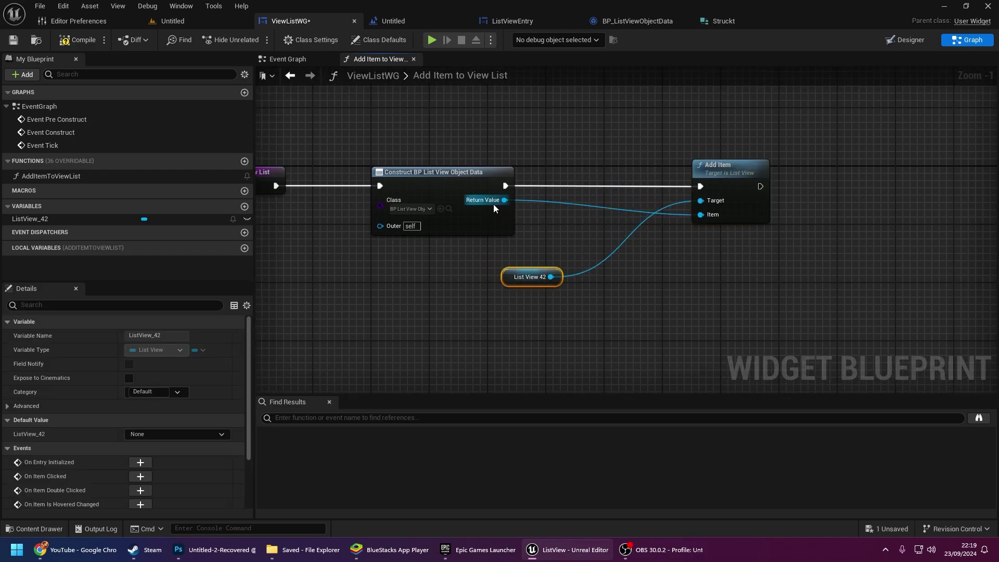
# Chain a Set Bool Data node after the construct node, exposing Bool Data as a function input
pyautogui.moveTo(504, 200); pyautogui.dragTo(546, 217)
pyautogui.write('set')
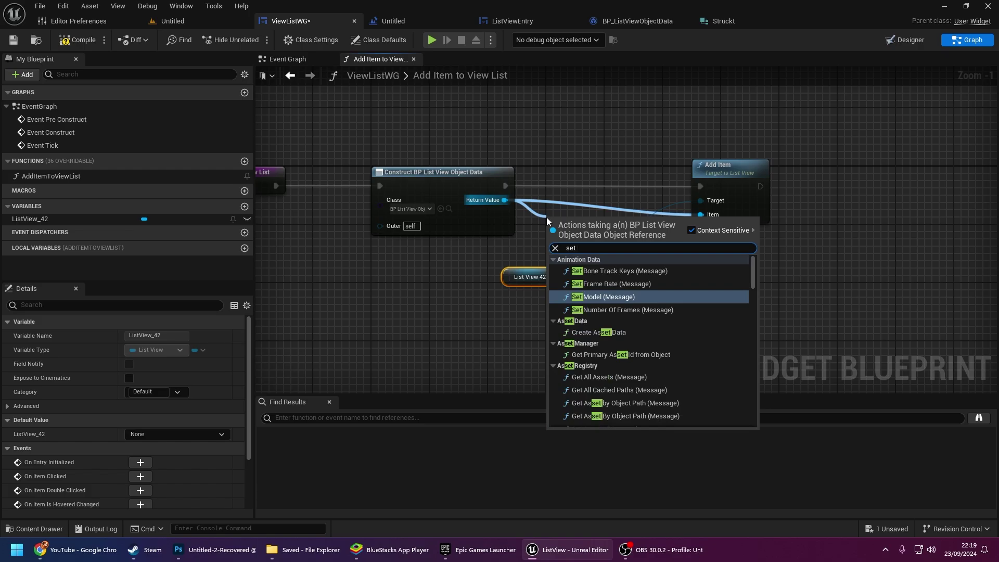
pyautogui.write(' var')
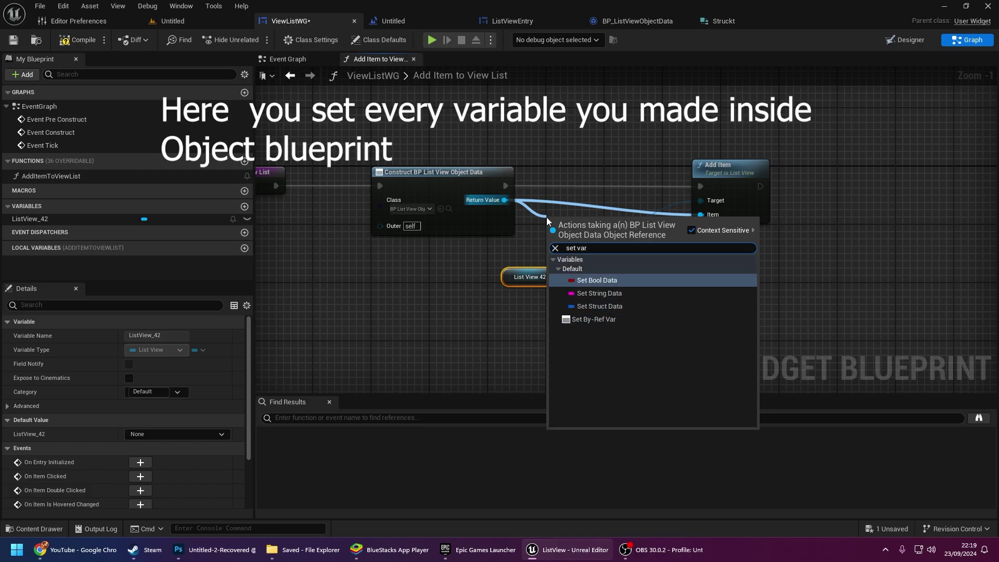
pyautogui.press('Return')
pyautogui.moveTo(556, 185)
pyautogui.mouseDown()
pyautogui.moveTo(504, 189)
pyautogui.moveTo(412, 221)
pyautogui.moveTo(311, 198)
pyautogui.mouseUp()
pyautogui.click(794, 170)
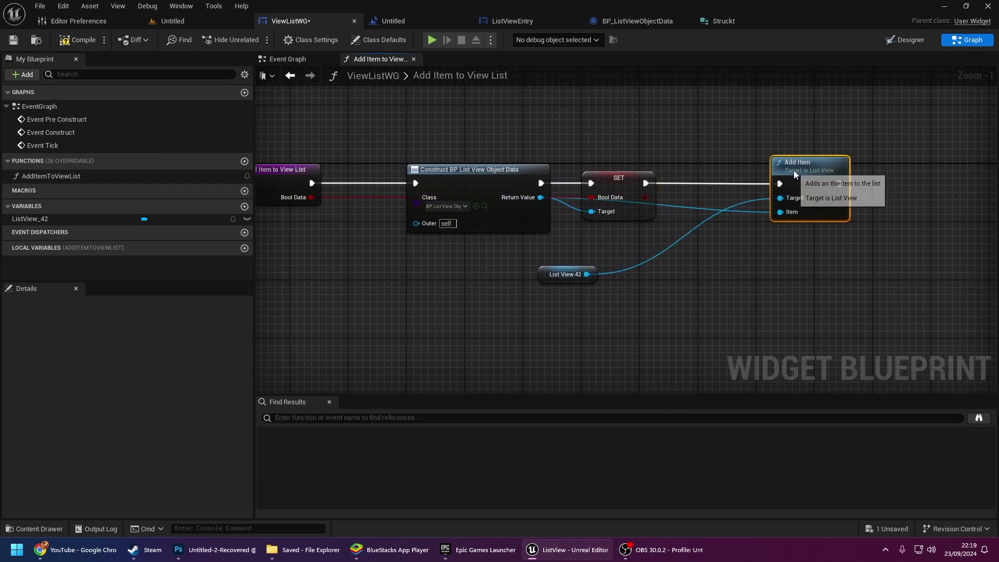
# Add a Set String Data node fed from the constructed object's Return Value
pyautogui.moveTo(541, 197); pyautogui.dragTo(670, 242)
pyautogui.write('set')
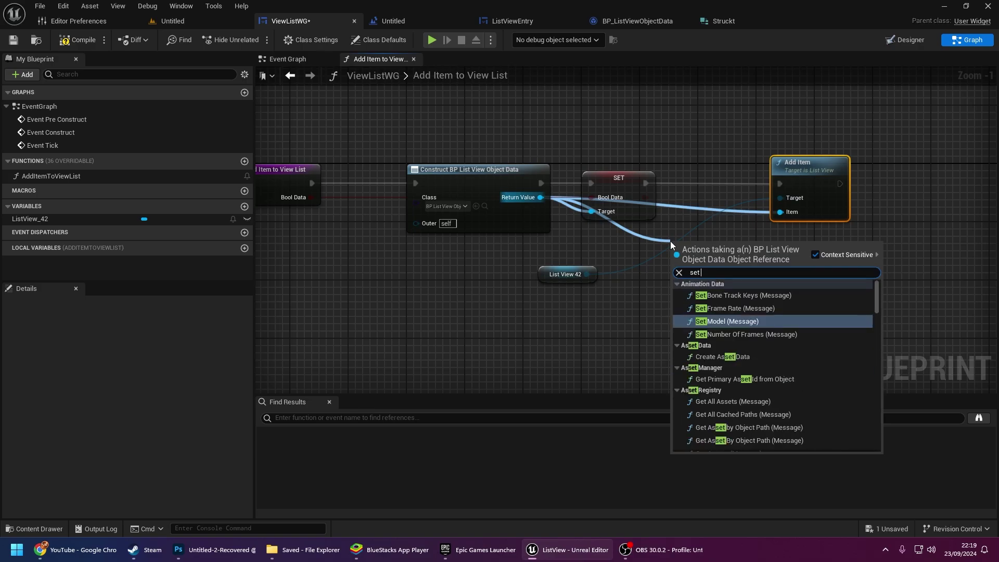
pyautogui.write(' string')
pyautogui.press('Return')
pyautogui.moveTo(722, 186); pyautogui.dragTo(778, 184)
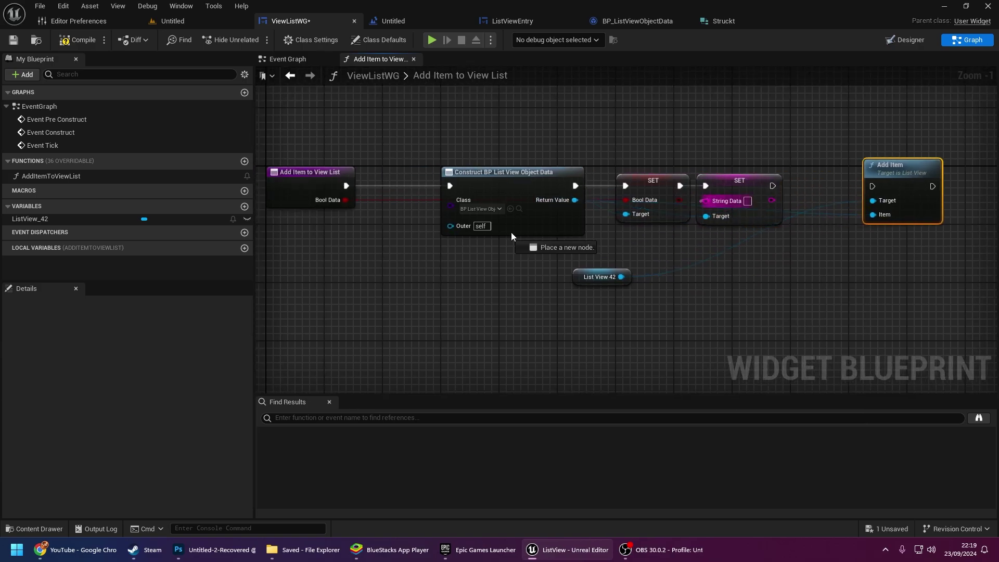
pyautogui.moveTo(495, 194)
pyautogui.mouseDown()
pyautogui.moveTo(664, 277)
pyautogui.moveTo(714, 184)
pyautogui.mouseUp()
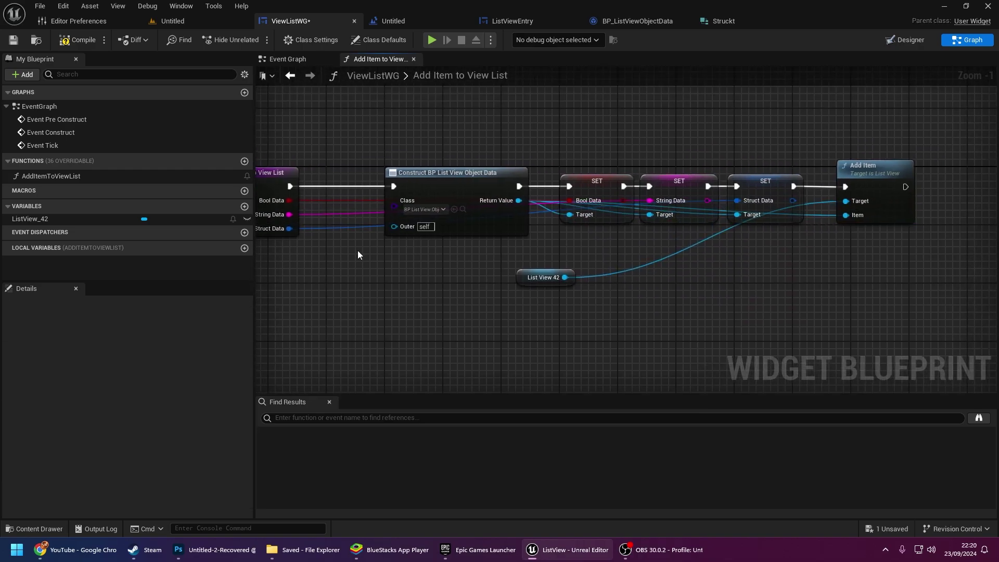
pyautogui.scroll(-1, 364, 244)
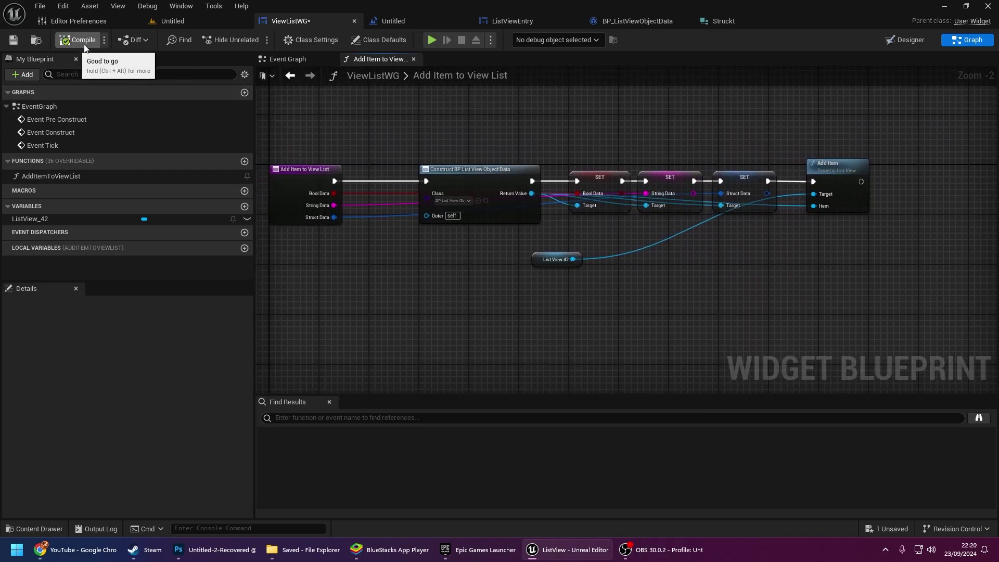
# Compile the ViewListWG widget blueprint and save the function changes
pyautogui.click(70, 46)
pyautogui.moveTo(470, 139); pyautogui.dragTo(489, 137, button='right')
pyautogui.click(890, 527)
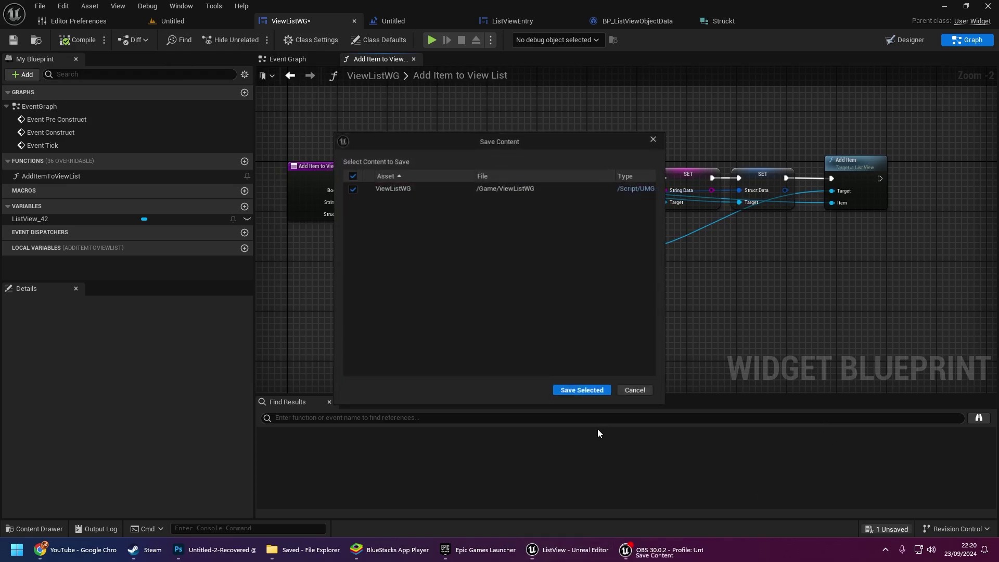
pyautogui.click(585, 396)
pyautogui.scroll(-1, 640, 321)
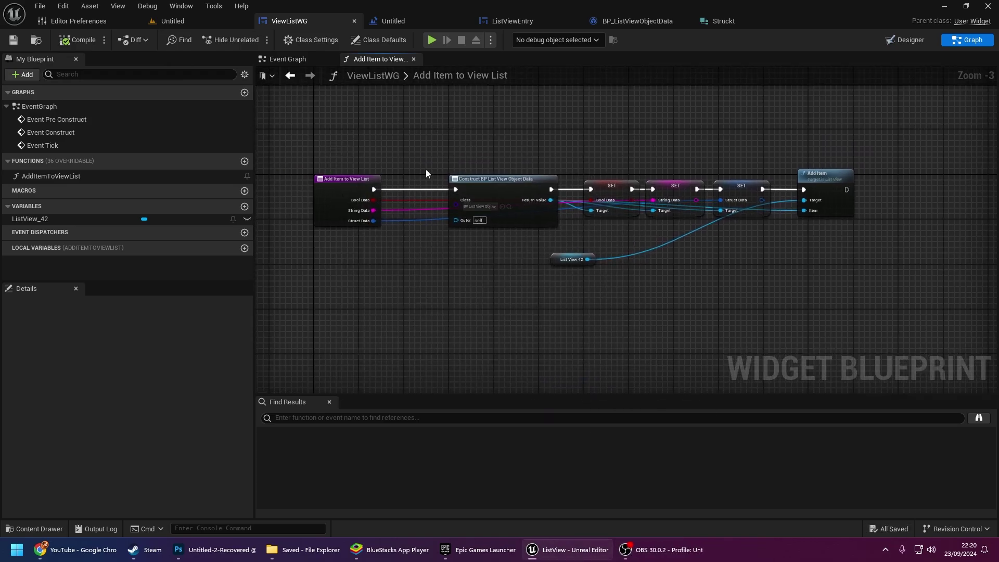
# In the event graph, call AddItemToViewList from Event Construct
pyautogui.click(297, 61)
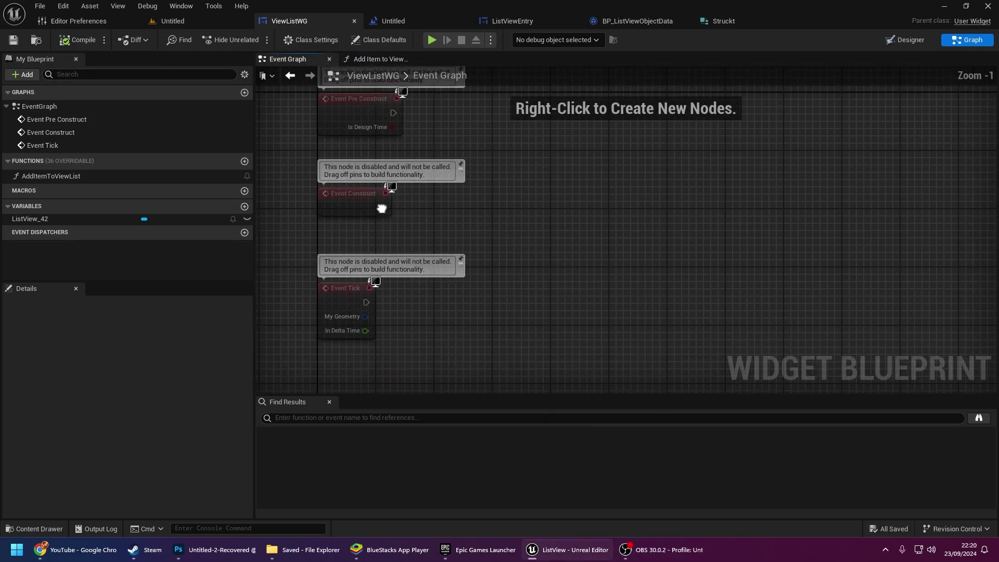
pyautogui.moveTo(44, 219); pyautogui.dragTo(464, 206)
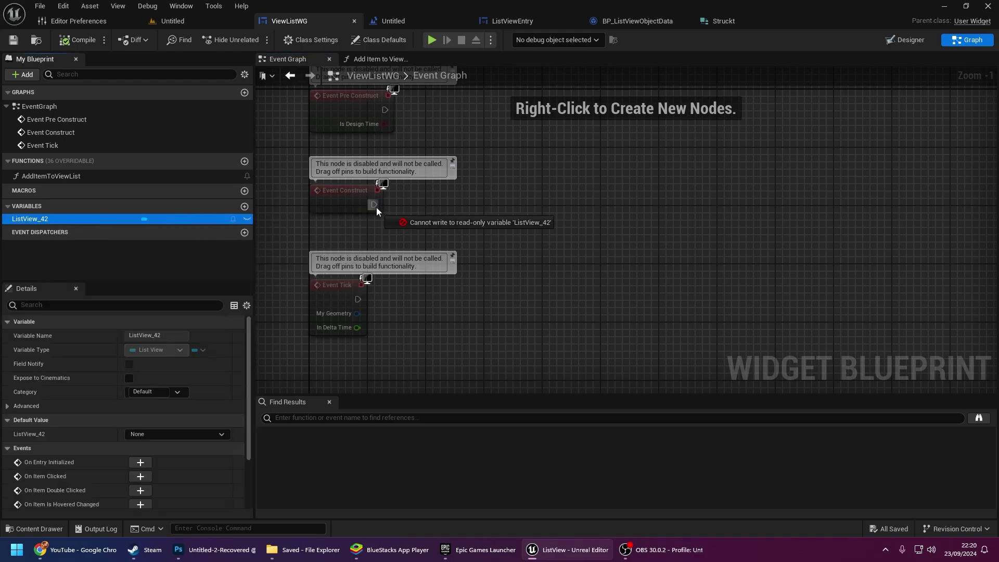
pyautogui.moveTo(47, 175)
pyautogui.mouseDown()
pyautogui.moveTo(373, 204)
pyautogui.moveTo(500, 188)
pyautogui.mouseUp()
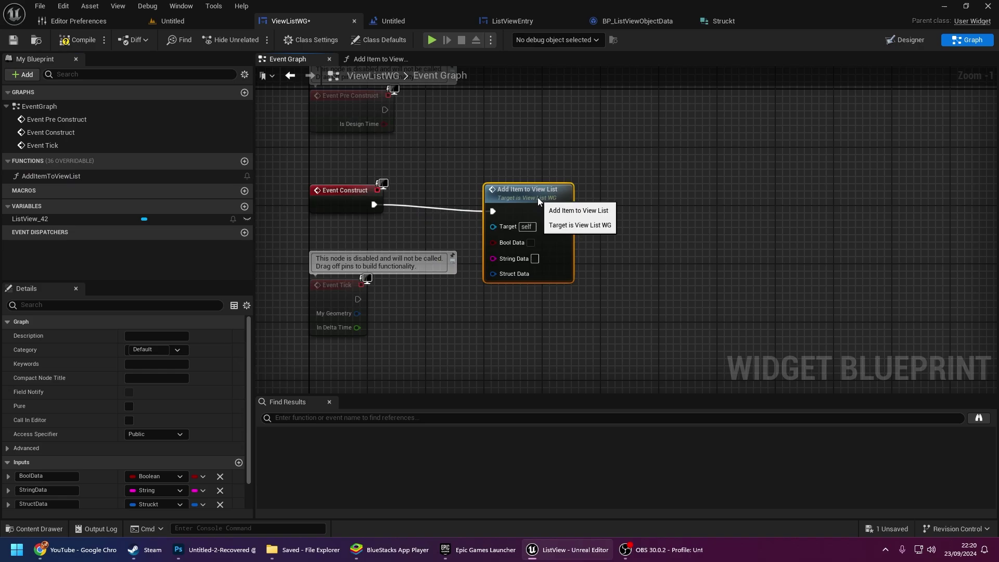
pyautogui.moveTo(589, 200); pyautogui.dragTo(557, 197, button='right')
# Paste two more AddItemToViewList calls and chain all three in sequence
pyautogui.hotkey('ctrl', 'c')
pyautogui.hotkey('ctrl', 'v')
pyautogui.moveTo(539, 209)
pyautogui.mouseDown()
pyautogui.moveTo(561, 225)
pyautogui.moveTo(616, 211)
pyautogui.mouseUp()
pyautogui.moveTo(617, 212); pyautogui.dragTo(519, 216, button='right')
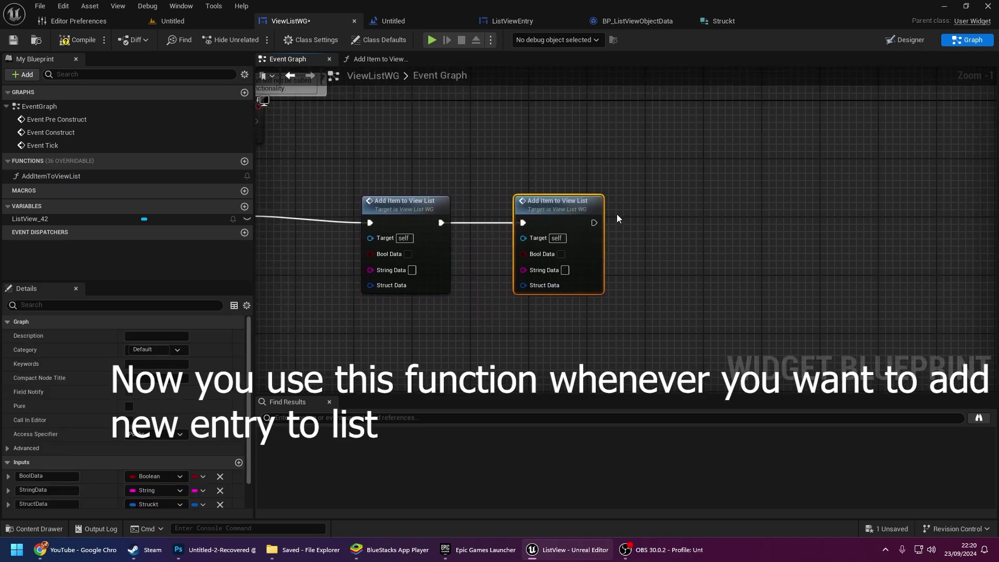
pyautogui.moveTo(617, 214); pyautogui.dragTo(559, 227, button='right')
pyautogui.hotkey('ctrl', 'v')
pyautogui.moveTo(534, 221); pyautogui.dragTo(586, 237)
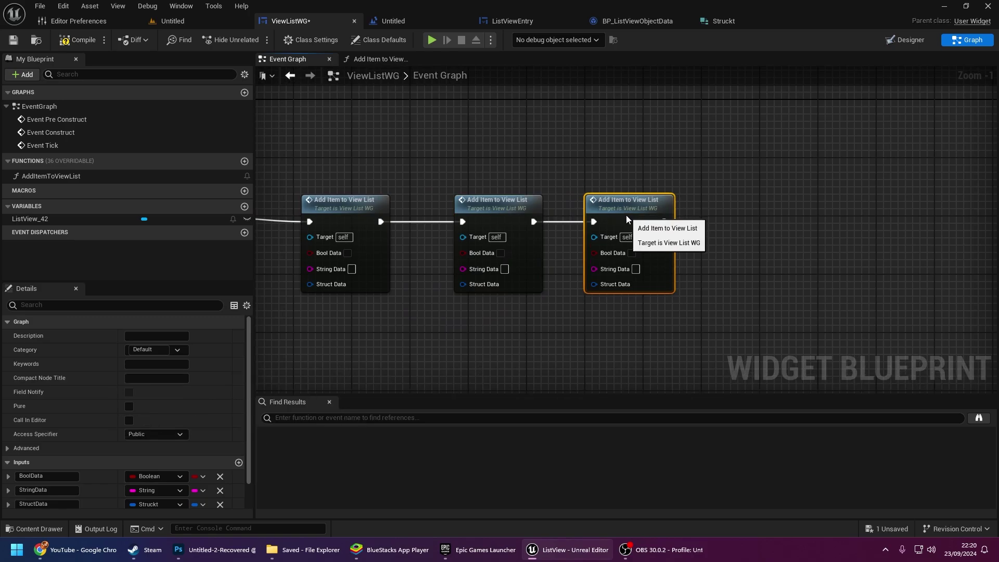
pyautogui.moveTo(362, 271); pyautogui.dragTo(403, 254, button='right')
# Attach a Make Struckt node to each call's Struct Data input
pyautogui.scroll(1, 403, 254)
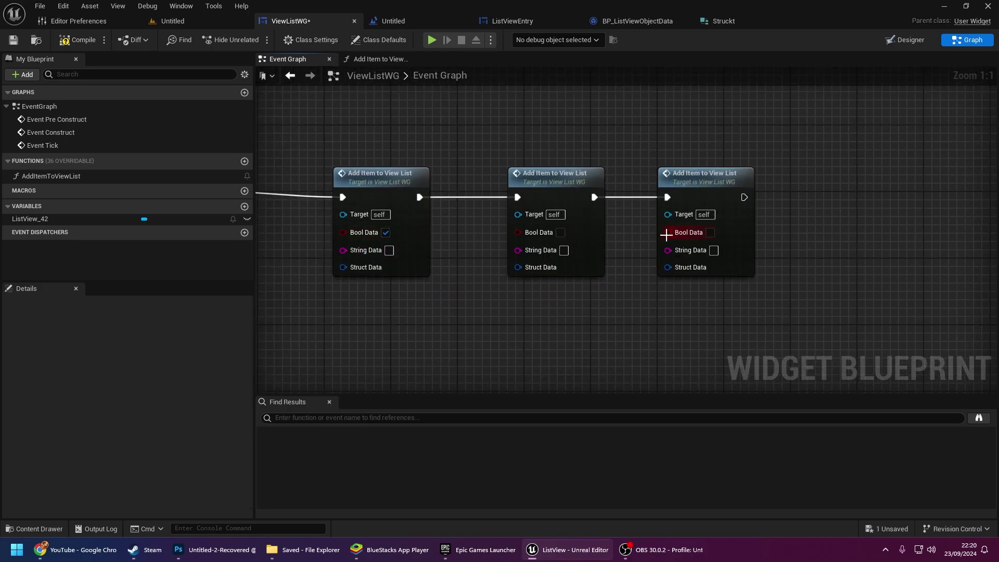
pyautogui.moveTo(463, 274); pyautogui.dragTo(531, 254, button='right')
pyautogui.moveTo(412, 247); pyautogui.dragTo(406, 291)
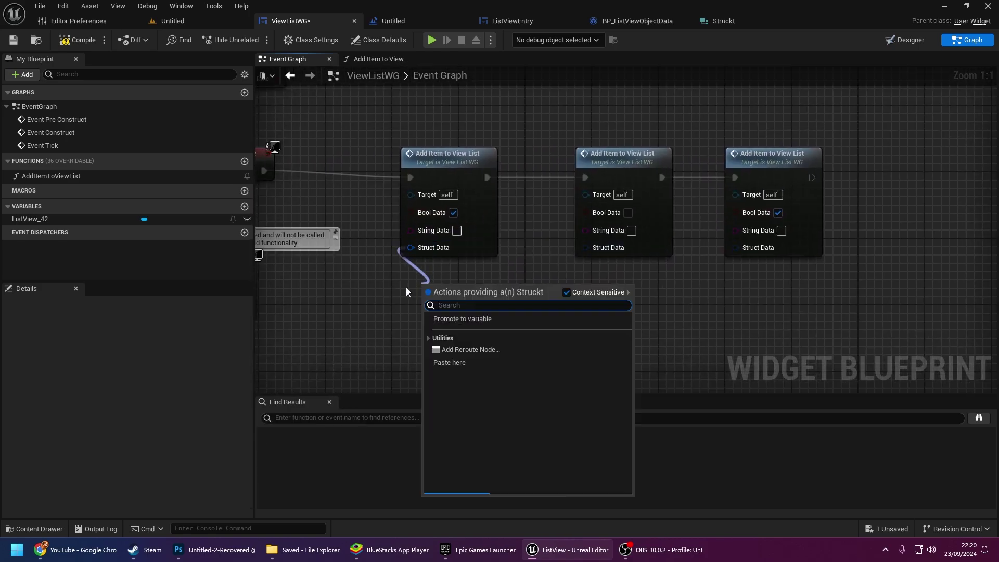
pyautogui.write('make')
pyautogui.press('Return')
pyautogui.hotkey('ctrl', 'c')
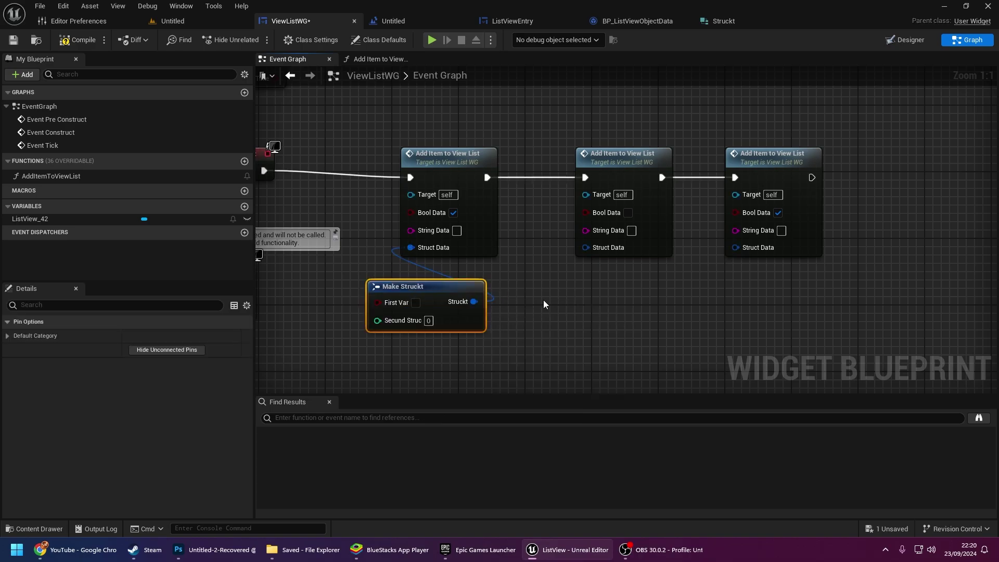
pyautogui.hotkey('ctrl', 'v')
pyautogui.moveTo(669, 302)
pyautogui.mouseDown(button='right')
pyautogui.moveTo(568, 278)
pyautogui.moveTo(567, 247)
pyautogui.mouseUp(button='right')
pyautogui.hotkey('ctrl', 'v')
pyautogui.moveTo(633, 191); pyautogui.dragTo(714, 287)
pyautogui.moveTo(392, 251); pyautogui.dragTo(611, 251, button='right')
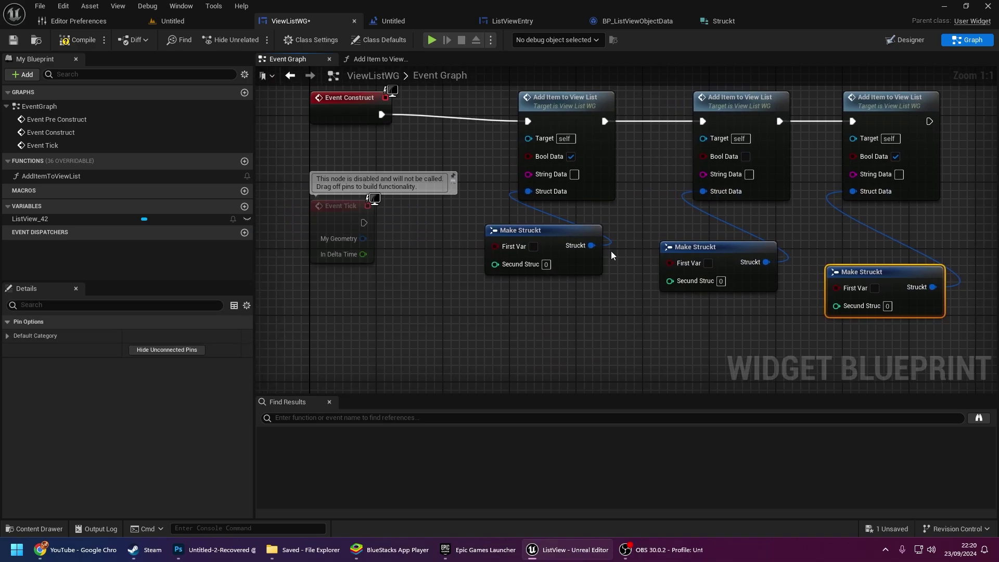
# Set Secund Struc to 2 and String Data to First, Secund and Third, then save
pyautogui.click(533, 246)
pyautogui.click(708, 263)
pyautogui.write('2')
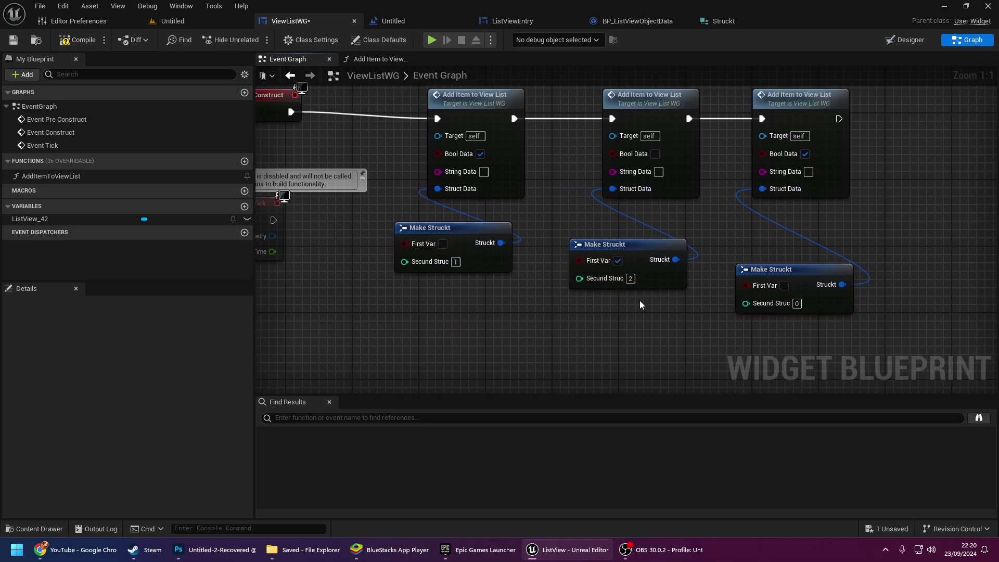
pyautogui.moveTo(701, 285)
pyautogui.mouseDown(button='right')
pyautogui.moveTo(625, 304)
pyautogui.moveTo(601, 339)
pyautogui.mouseUp(button='right')
pyautogui.write('3')
pyautogui.click(464, 208)
pyautogui.write('First')
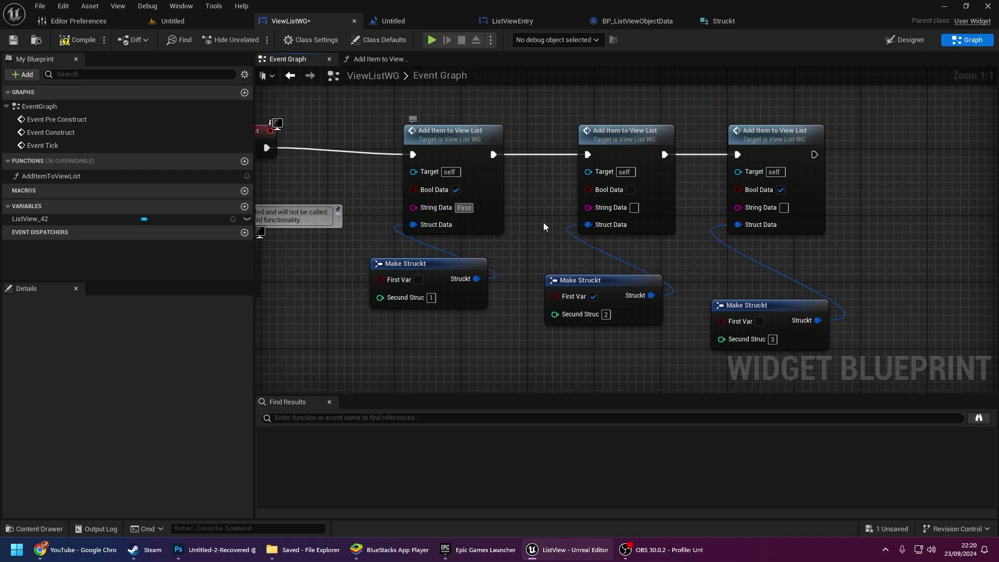
pyautogui.click(636, 208)
pyautogui.write('Secund')
pyautogui.click(785, 207)
pyautogui.write('Tr')
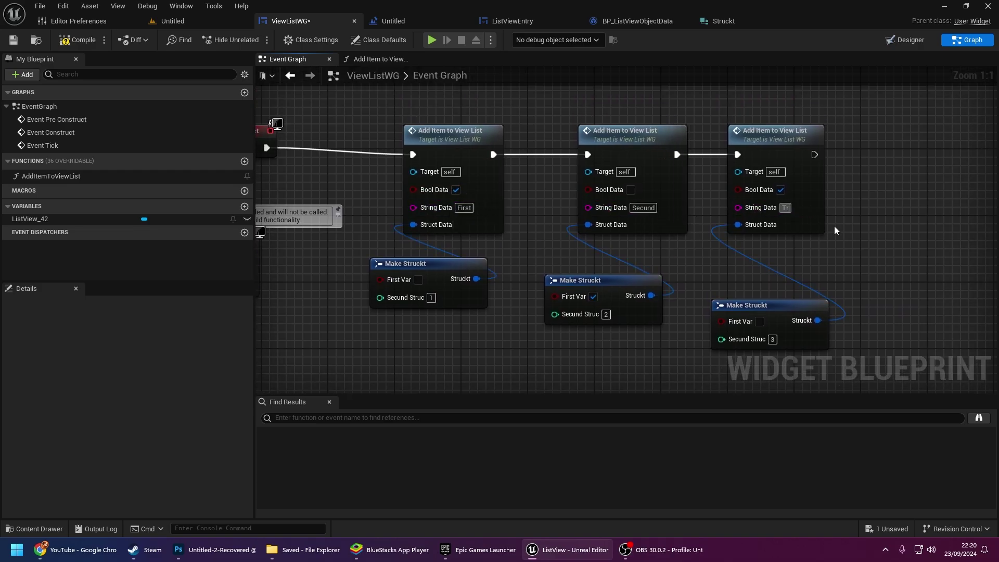
pyautogui.moveTo(836, 231); pyautogui.dragTo(839, 320, button='right')
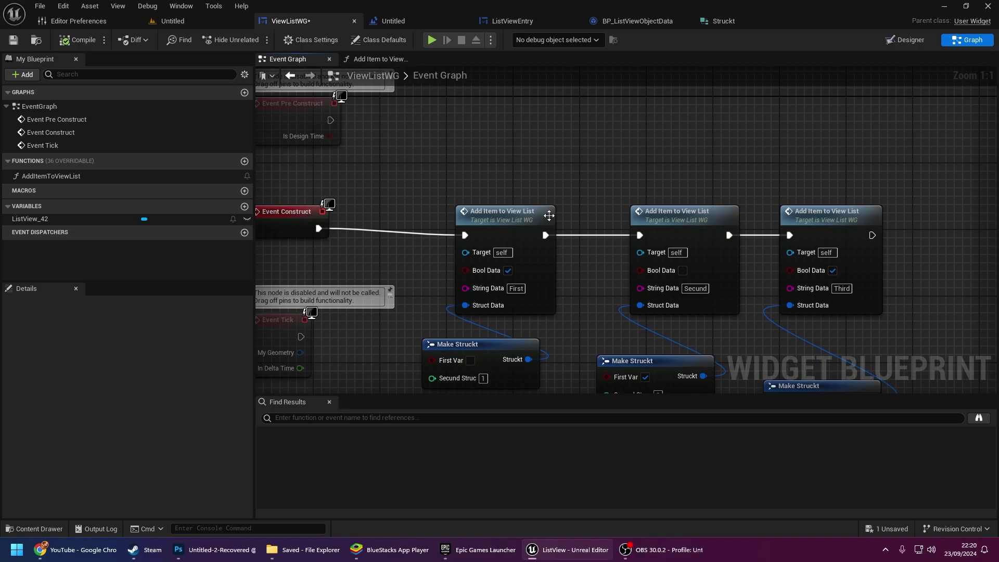
pyautogui.hotkey('ctrl', 'shift', 's')
# Open the ListViewEntry widget and add a Horizontal Box from the Panel palette
pyautogui.click(584, 391)
pyautogui.click(520, 23)
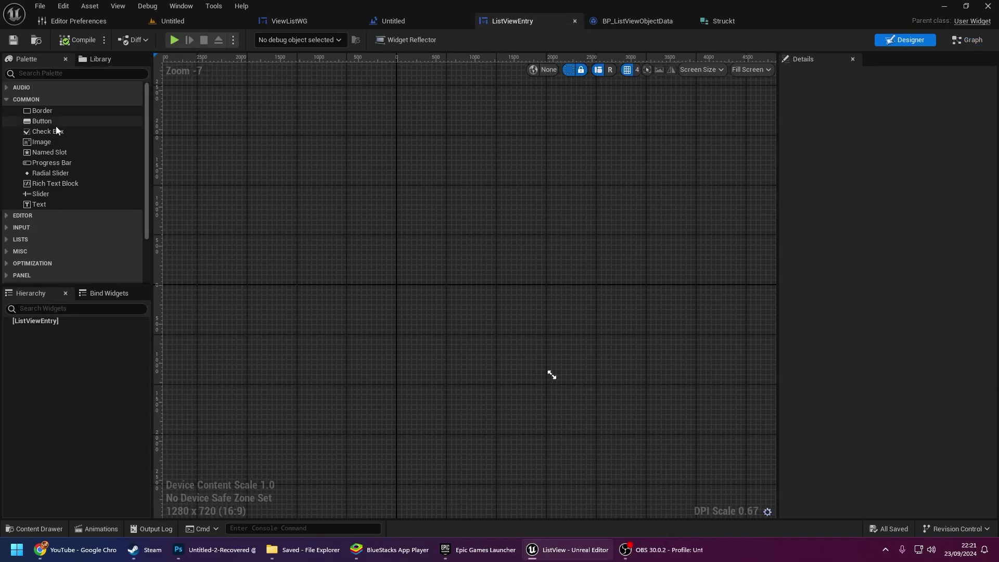
pyautogui.scroll(-5, 25, 177)
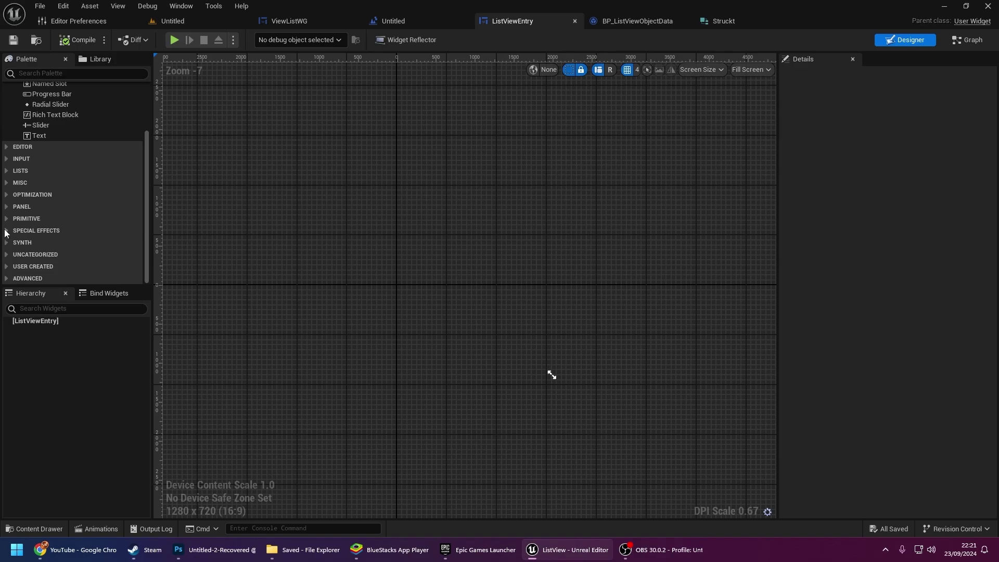
pyautogui.click(7, 208)
pyautogui.scroll(-2, 43, 243)
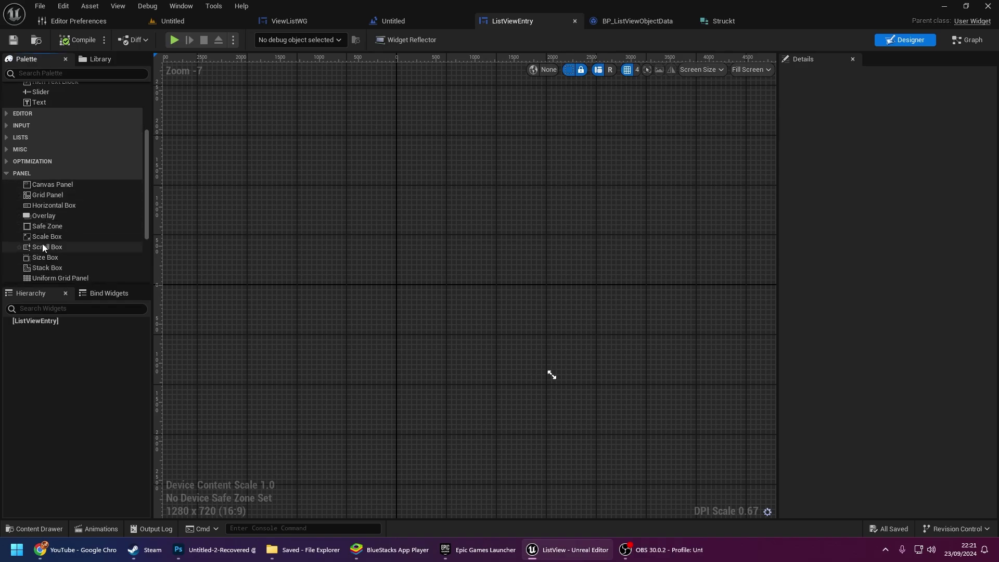
pyautogui.scroll(-1, 54, 248)
pyautogui.scroll(-1, 45, 235)
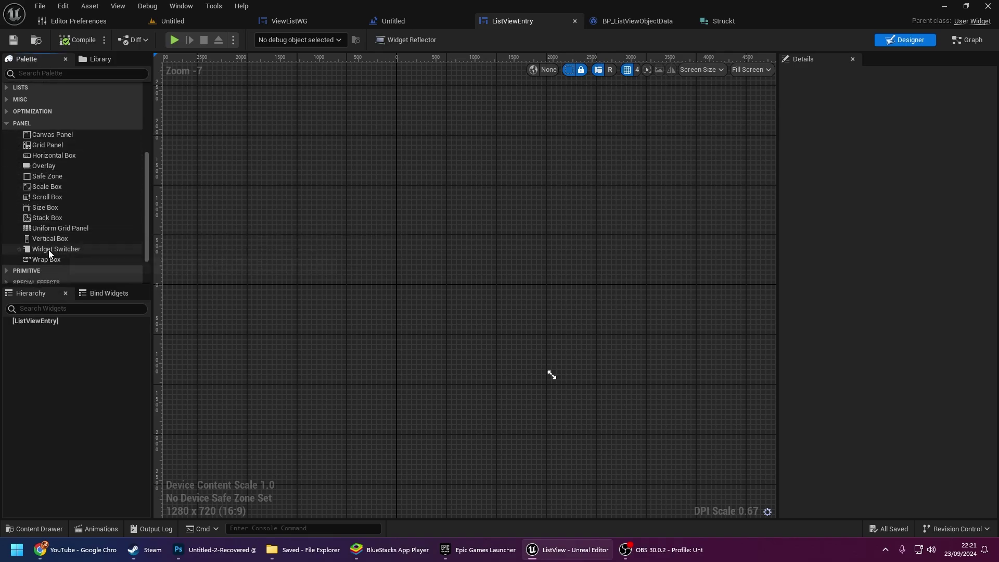
pyautogui.moveTo(48, 156); pyautogui.dragTo(48, 317)
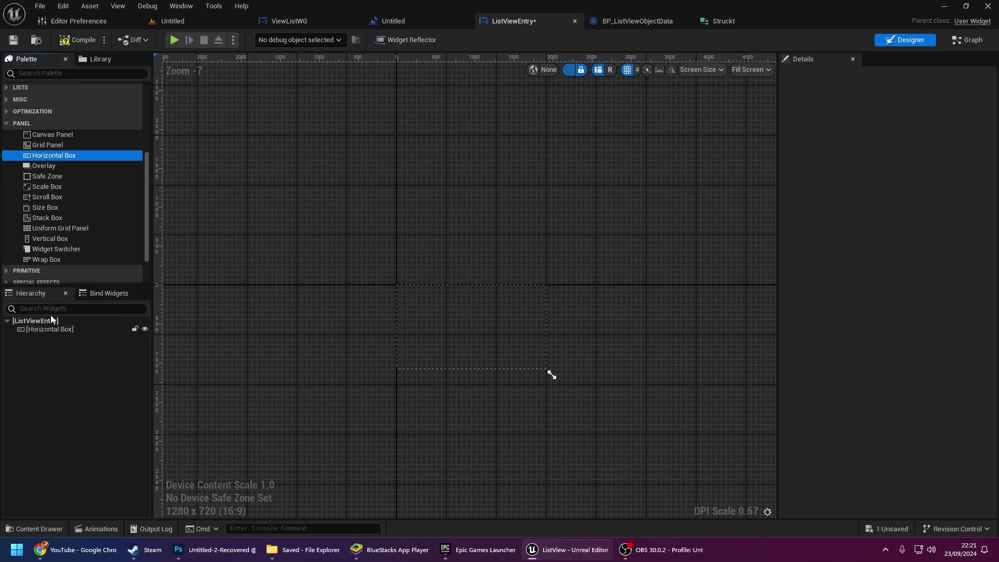
# Size the preview to Desired and add a Text block inside the Horizontal Box
pyautogui.scroll(4, 42, 174)
pyautogui.scroll(3, 41, 179)
pyautogui.scroll(1, 40, 187)
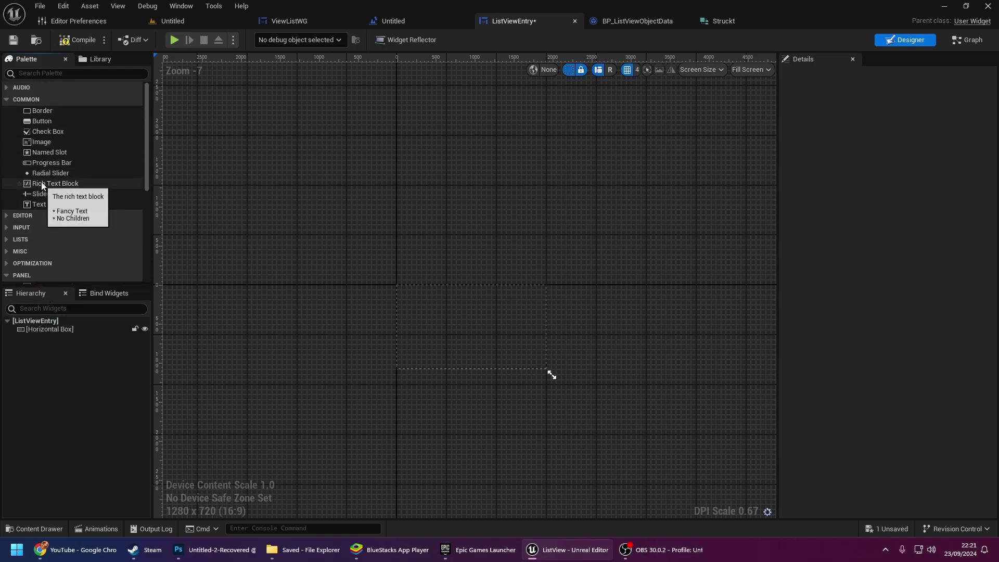
pyautogui.click(752, 70)
pyautogui.click(749, 120)
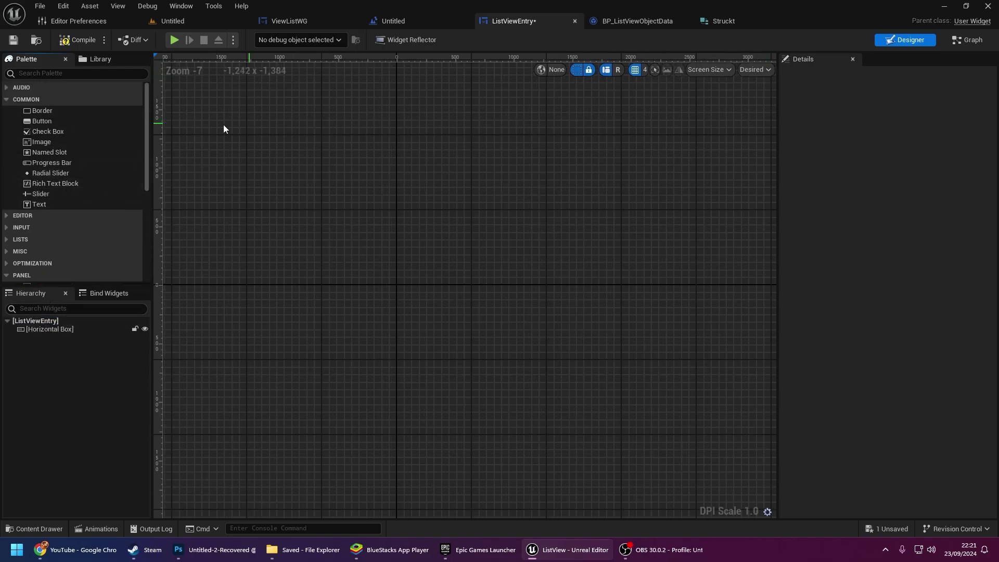
pyautogui.moveTo(42, 204); pyautogui.dragTo(61, 330)
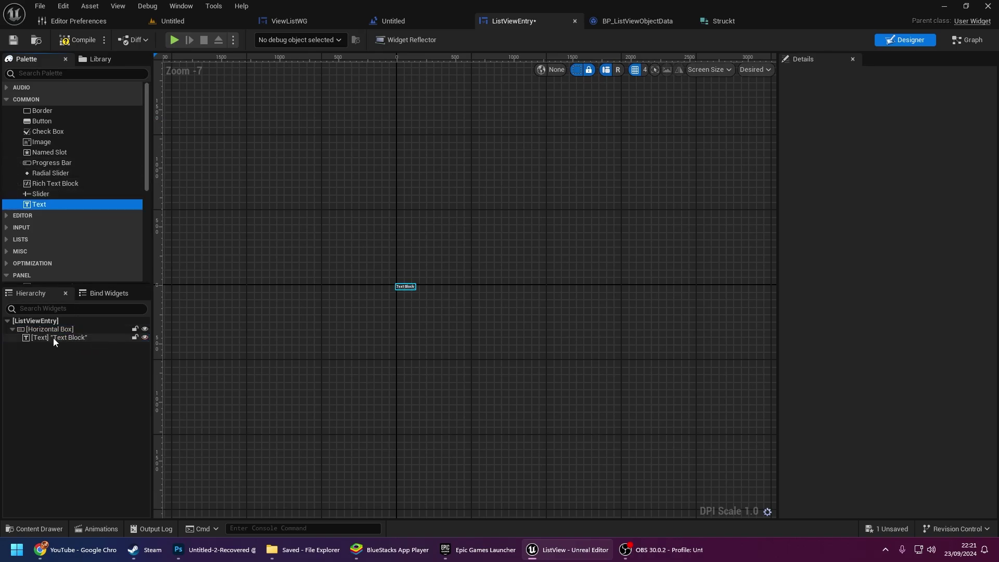
# Rename the text block FirstData and tick Is Variable
pyautogui.click(53, 338)
pyautogui.scroll(3, 396, 260)
pyautogui.scroll(5, 386, 252)
pyautogui.scroll(2, 371, 272)
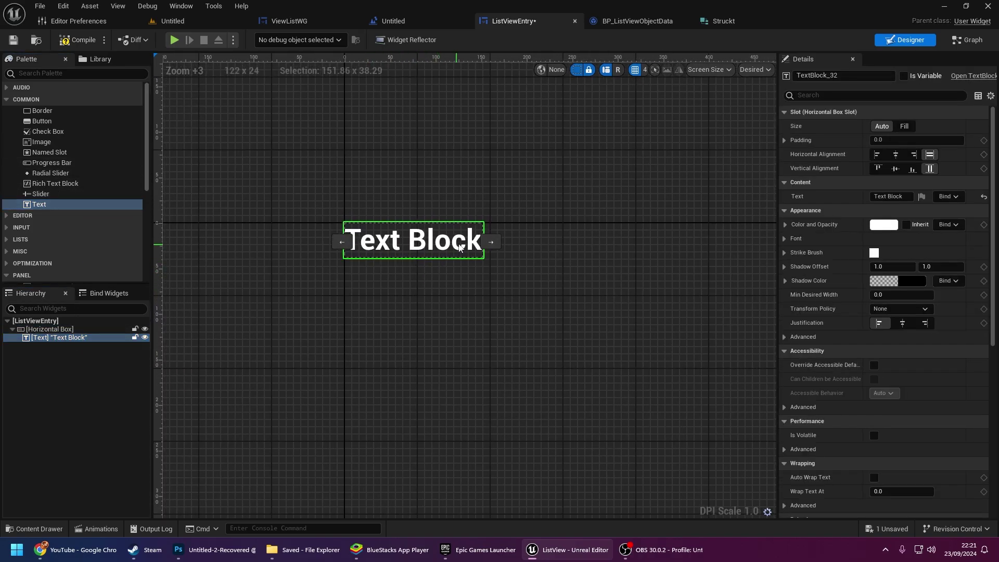
pyautogui.click(838, 76)
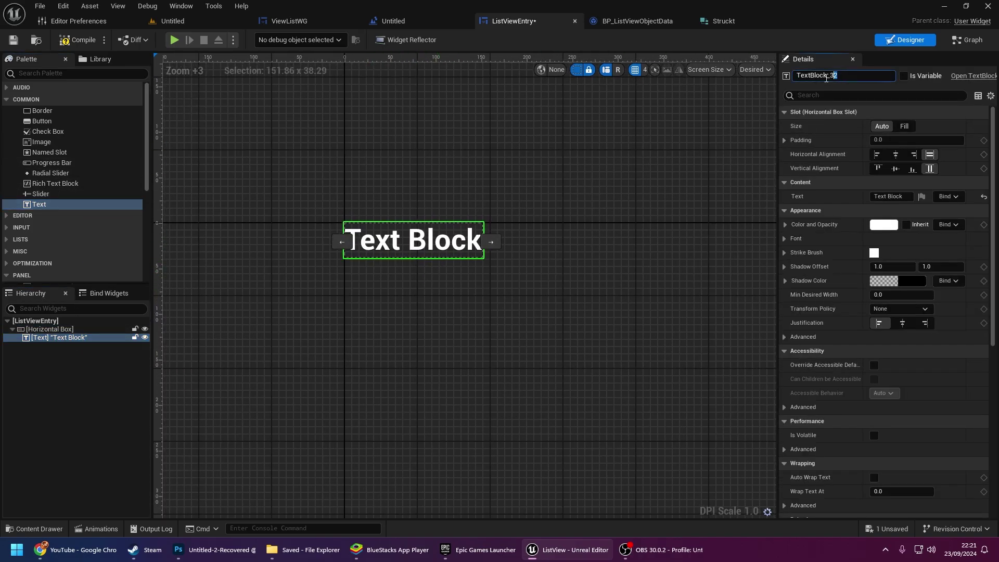
pyautogui.click(904, 76)
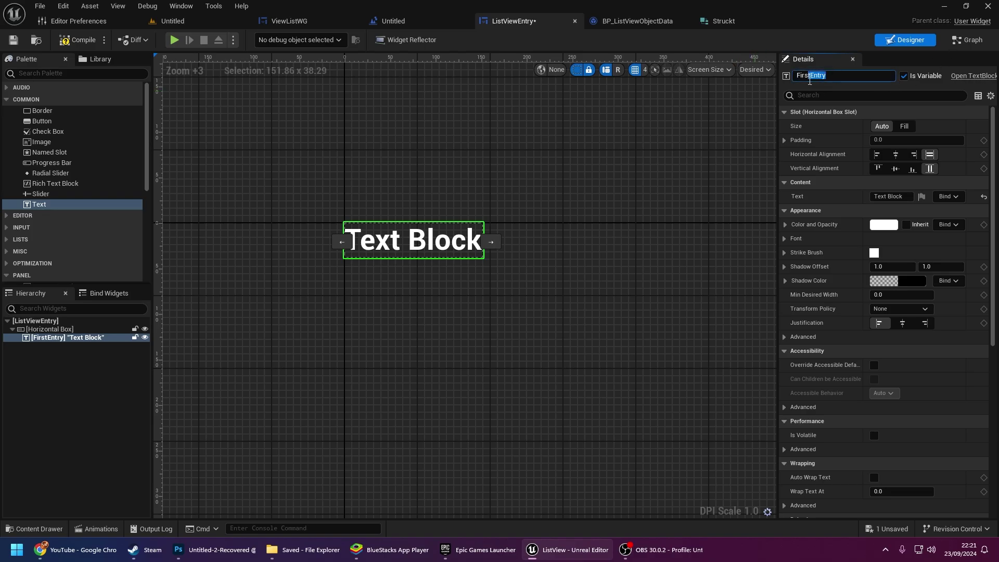
pyautogui.write('Data')
pyautogui.press('Return')
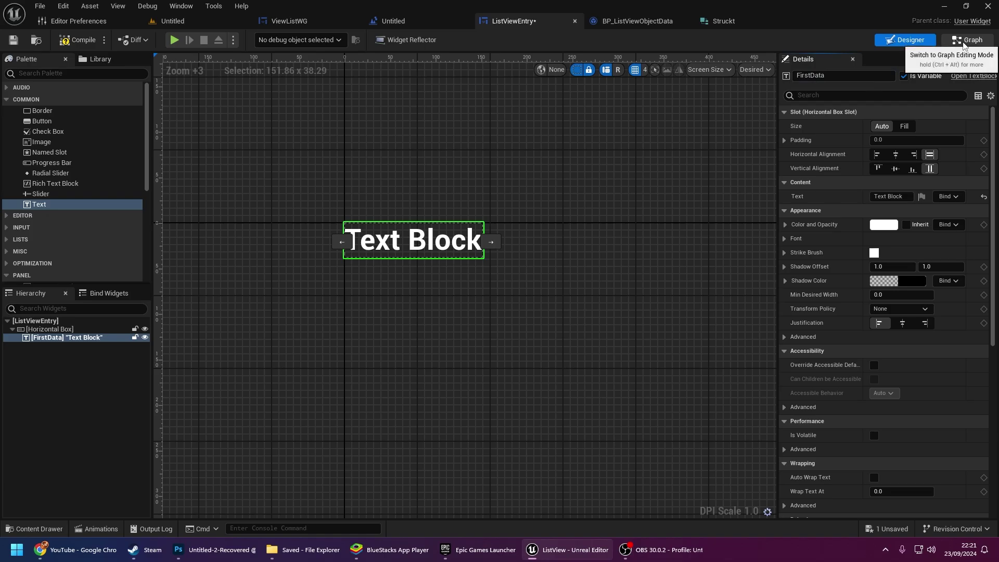
pyautogui.click(963, 44)
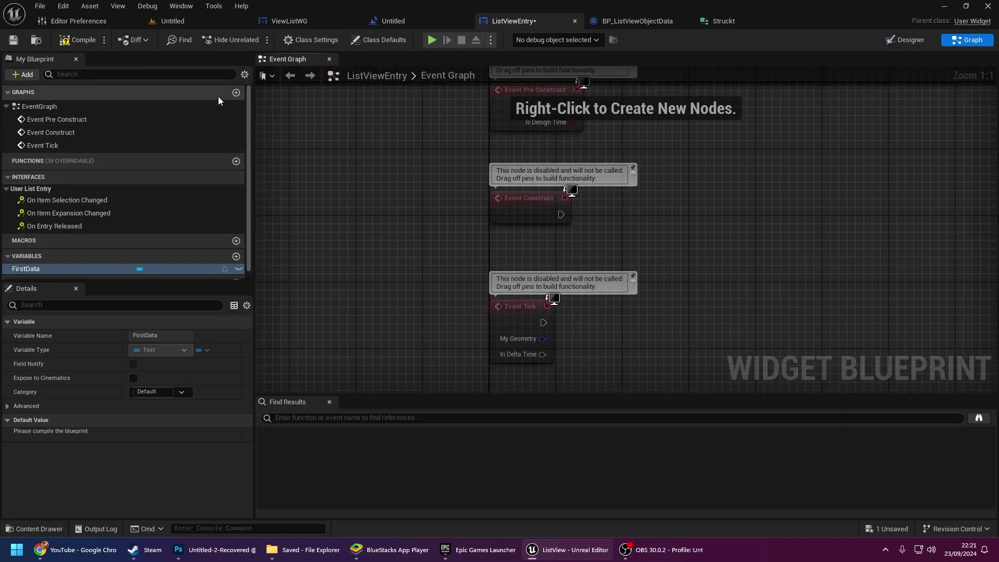
# Add User Object List Entry to the blueprint's Implemented Interfaces in Class Settings
pyautogui.click(311, 40)
pyautogui.scroll(-2, 131, 414)
pyautogui.scroll(-3, 130, 408)
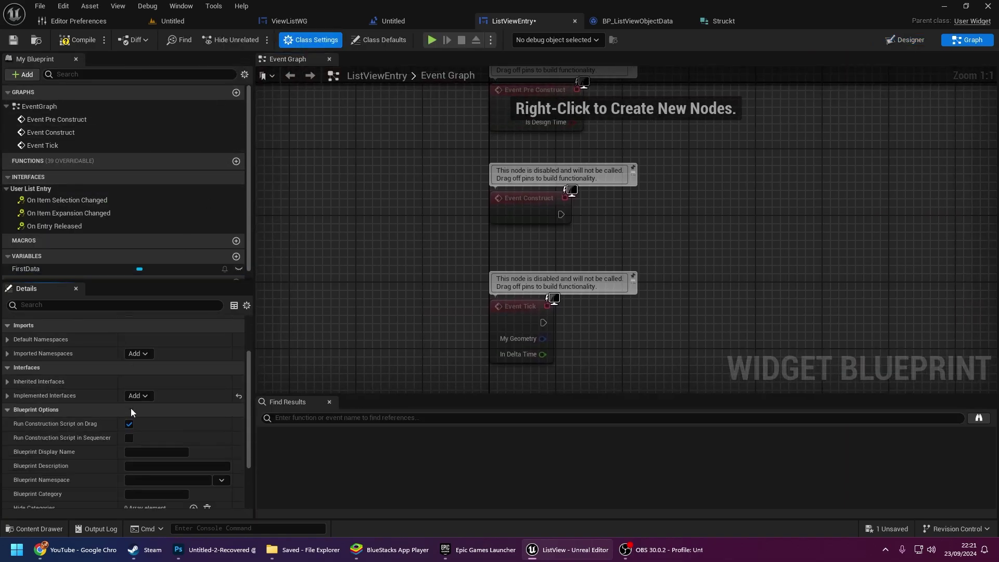
pyautogui.click(7, 395)
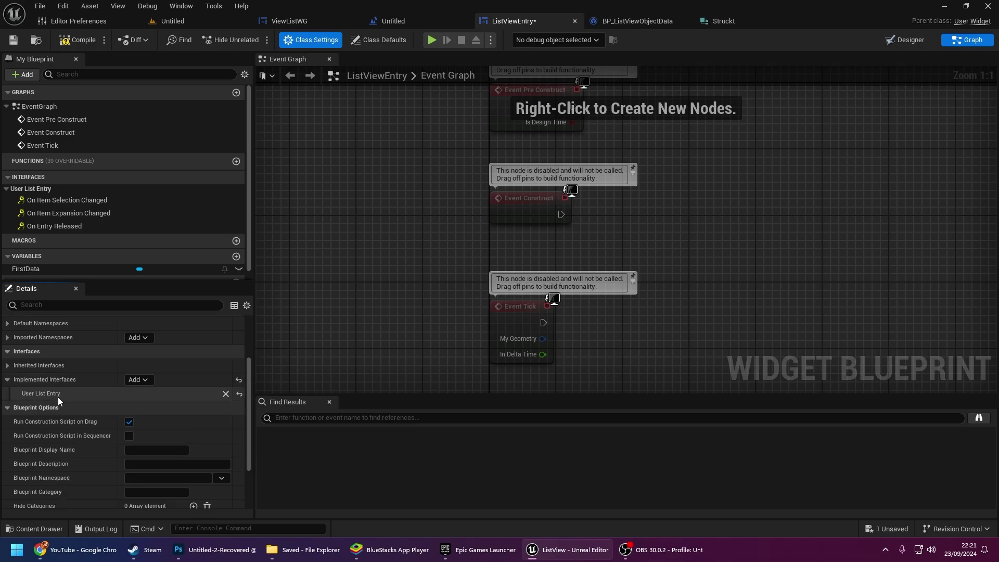
pyautogui.click(141, 379)
pyautogui.write('list')
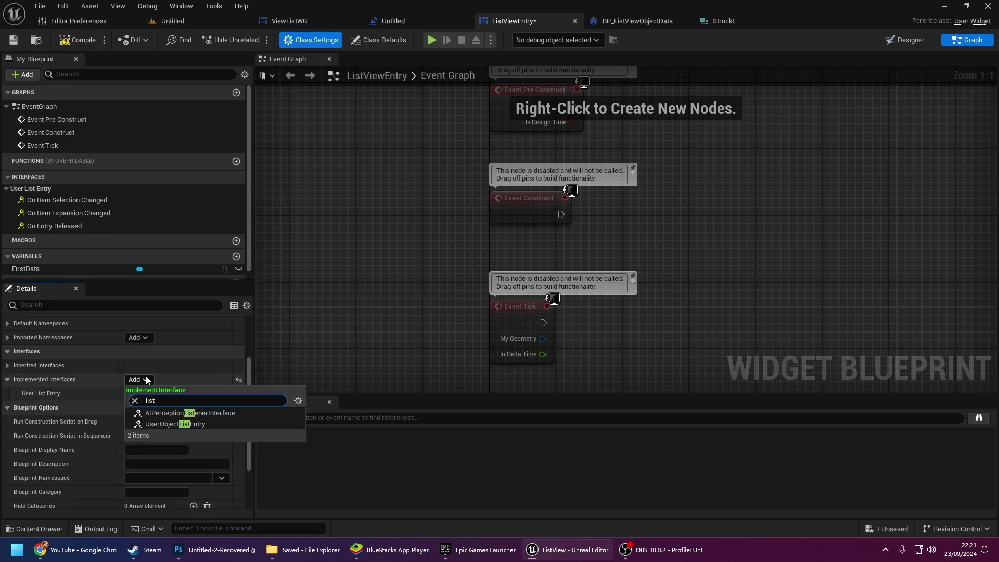
pyautogui.click(187, 425)
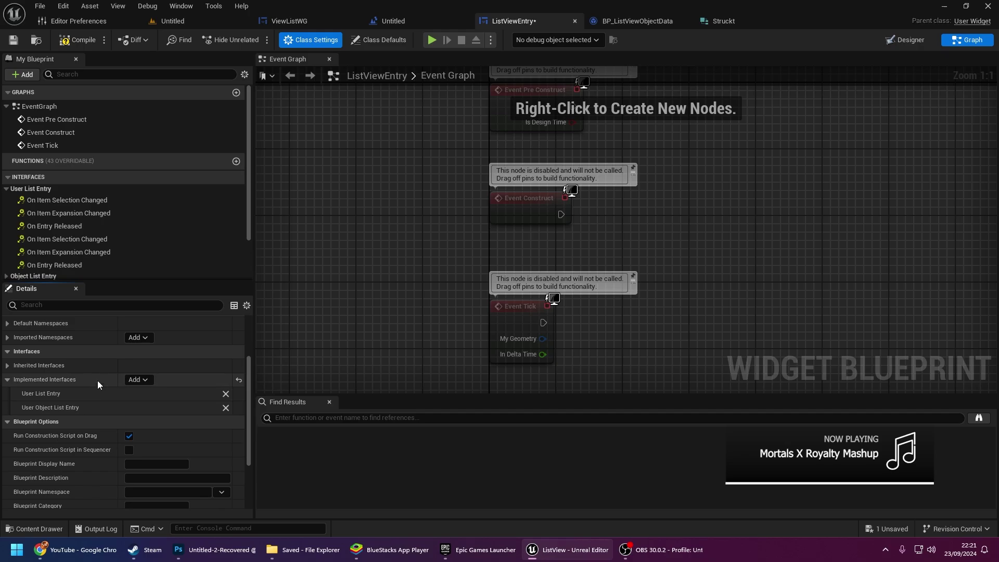
# Add the On List Item Object Set event and cast its List Item Object to BP_ListViewObjectData
pyautogui.scroll(-2, 86, 229)
pyautogui.click(8, 243)
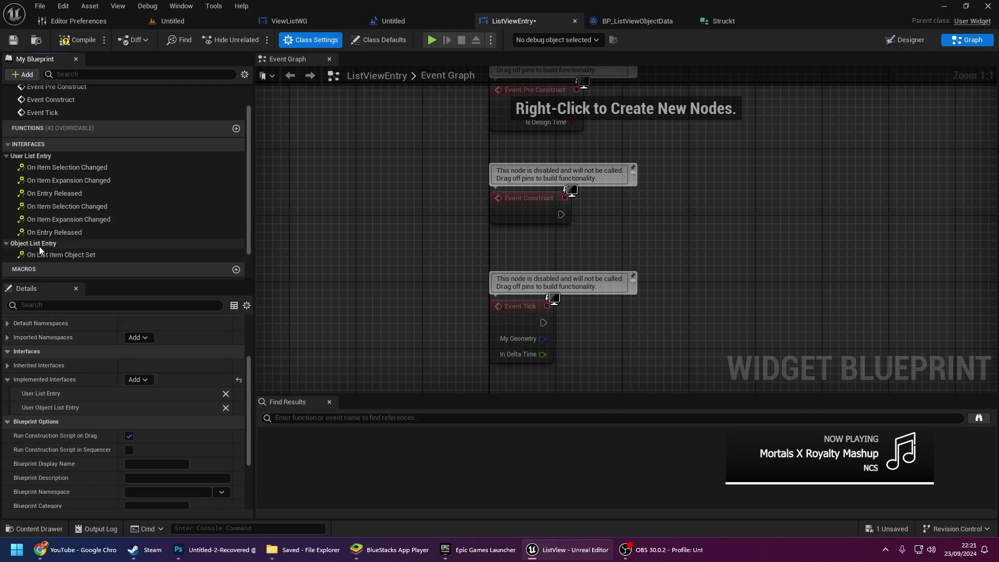
pyautogui.scroll(-1, 64, 239)
pyautogui.doubleClick(59, 238)
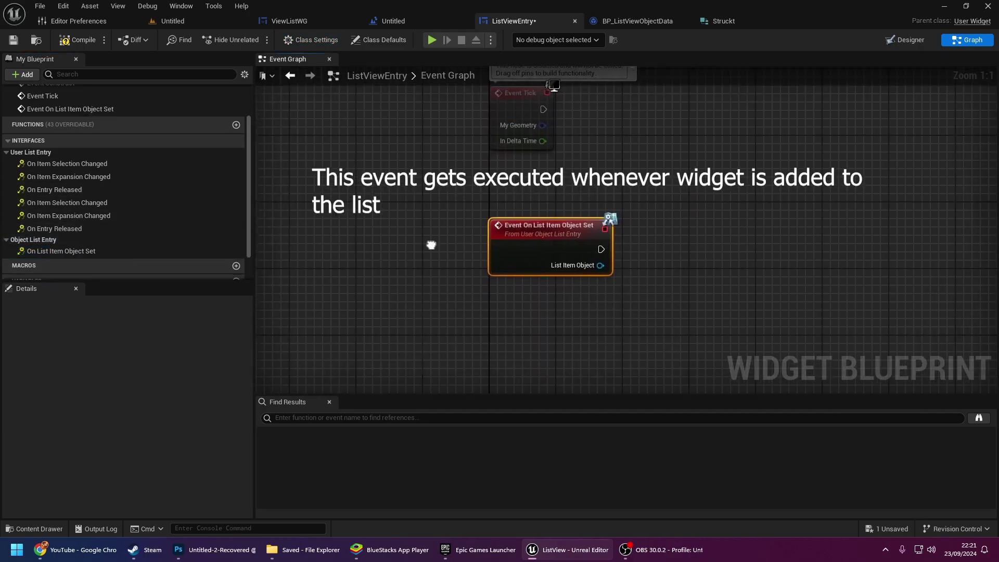
pyautogui.moveTo(448, 269); pyautogui.dragTo(485, 273)
pyautogui.write('ca')
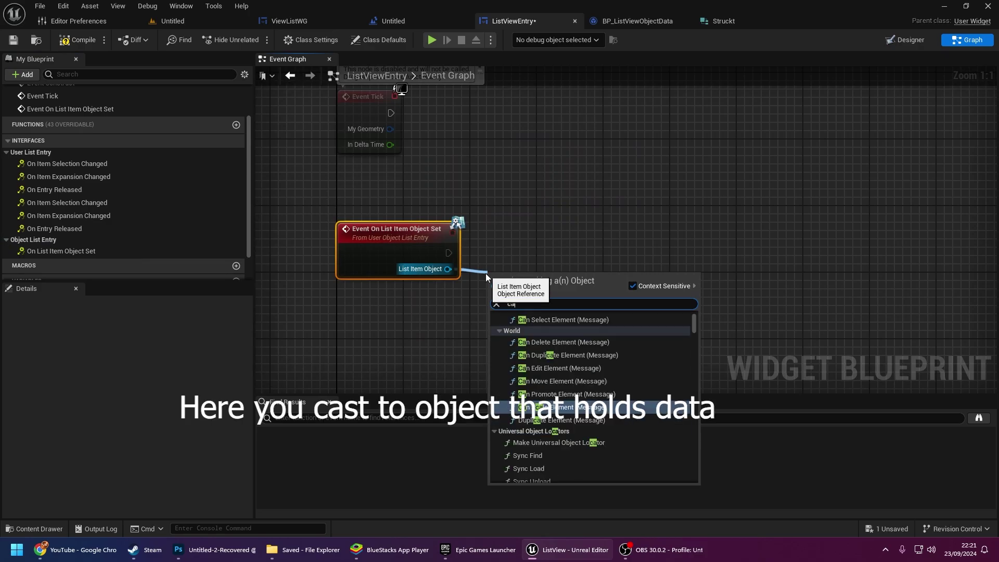
pyautogui.write('st to')
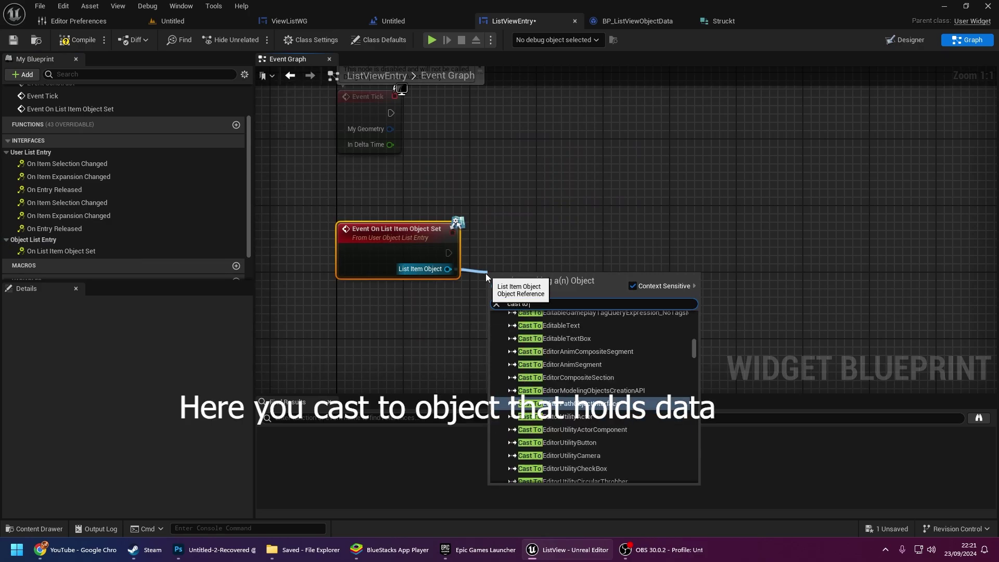
pyautogui.write('bp_list')
pyautogui.press('Return')
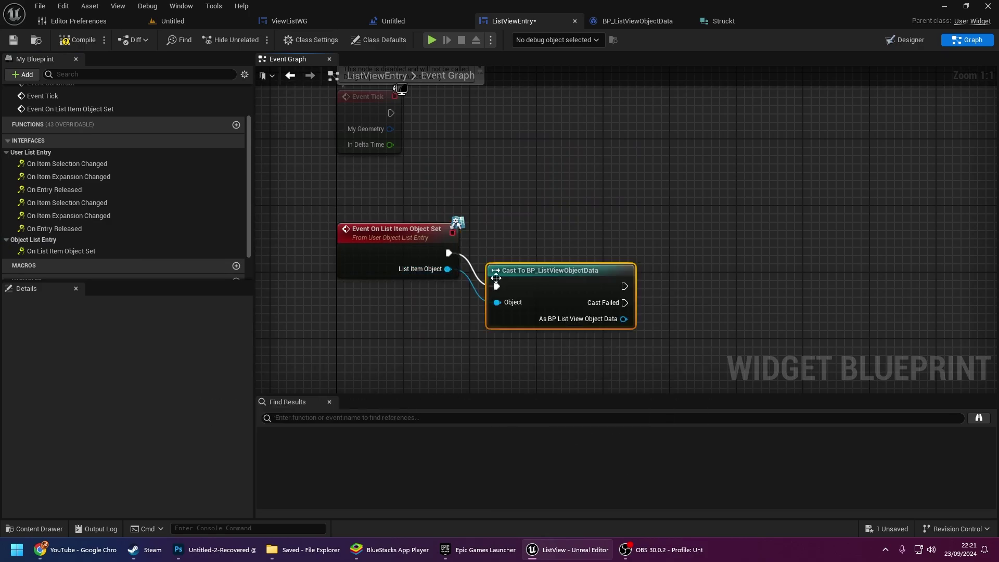
pyautogui.moveTo(494, 271); pyautogui.dragTo(529, 238)
pyautogui.moveTo(671, 293); pyautogui.dragTo(477, 273, button='right')
# Get the cast object's Struct Data and add a Break Struckt node for it
pyautogui.moveTo(477, 273); pyautogui.dragTo(520, 295)
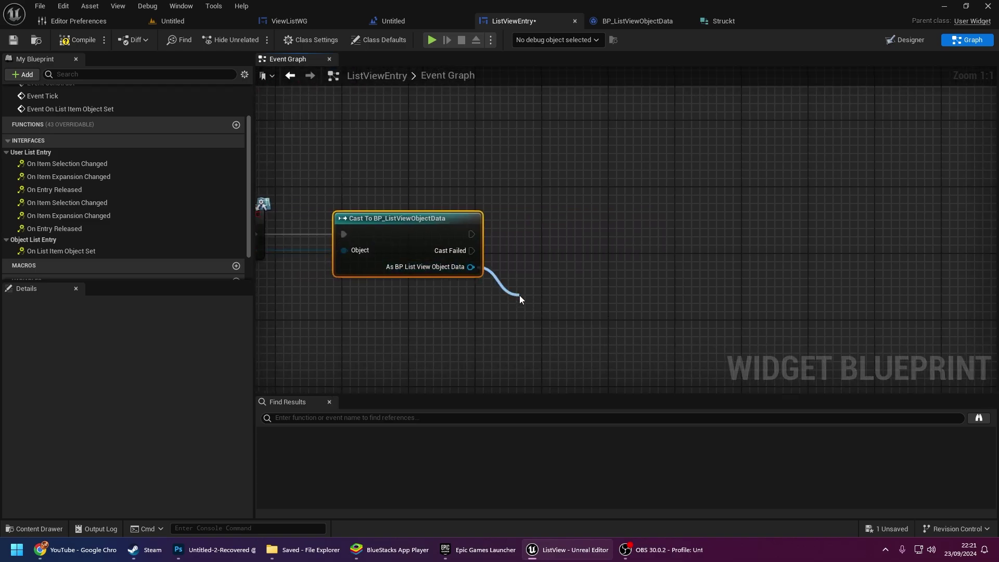
pyautogui.write('get struct')
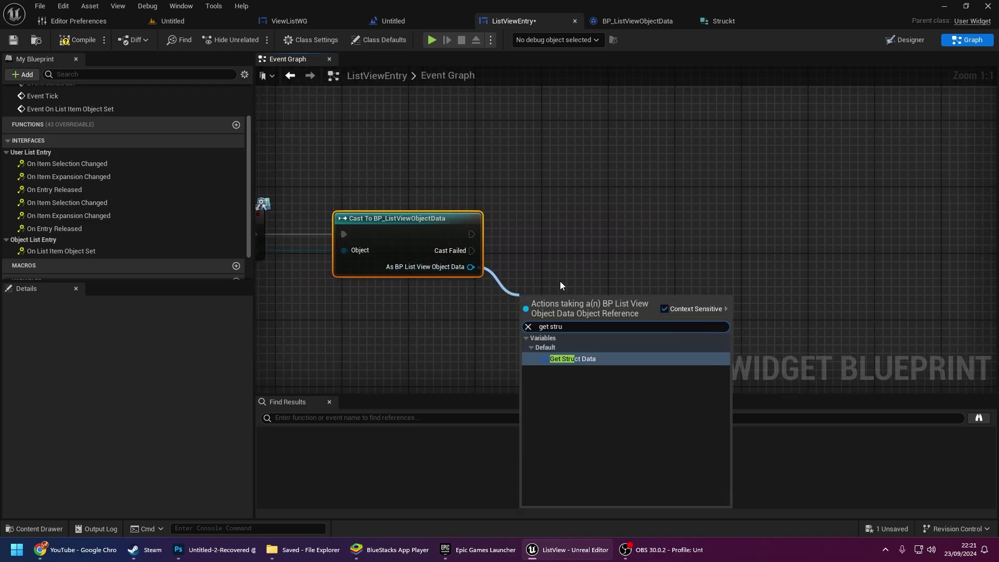
pyautogui.press('Return')
pyautogui.moveTo(591, 295); pyautogui.dragTo(639, 314)
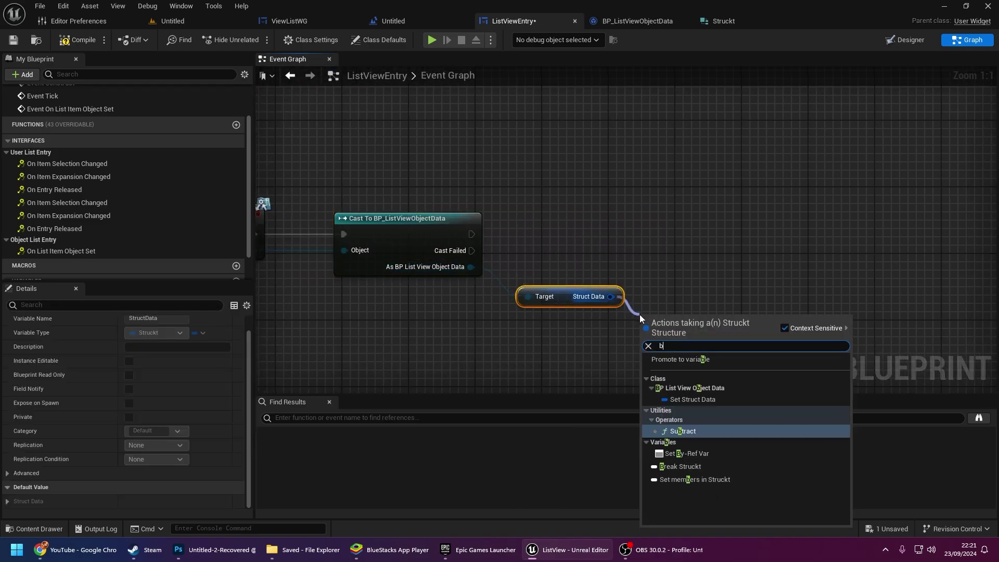
pyautogui.write('brea')
pyautogui.press('Return')
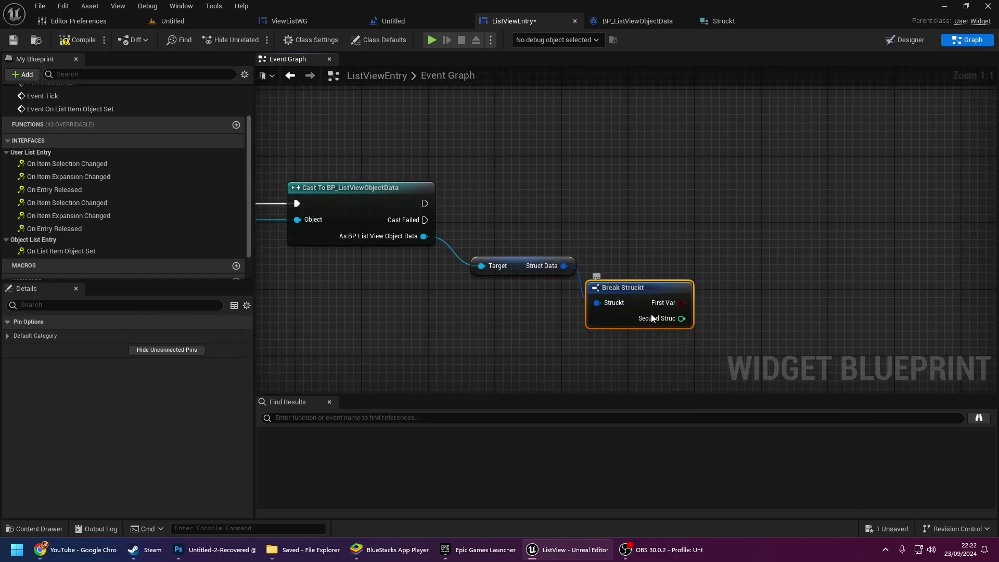
# Place a FirstData getter and a Set Text node targeting it
pyautogui.scroll(-1, 484, 233)
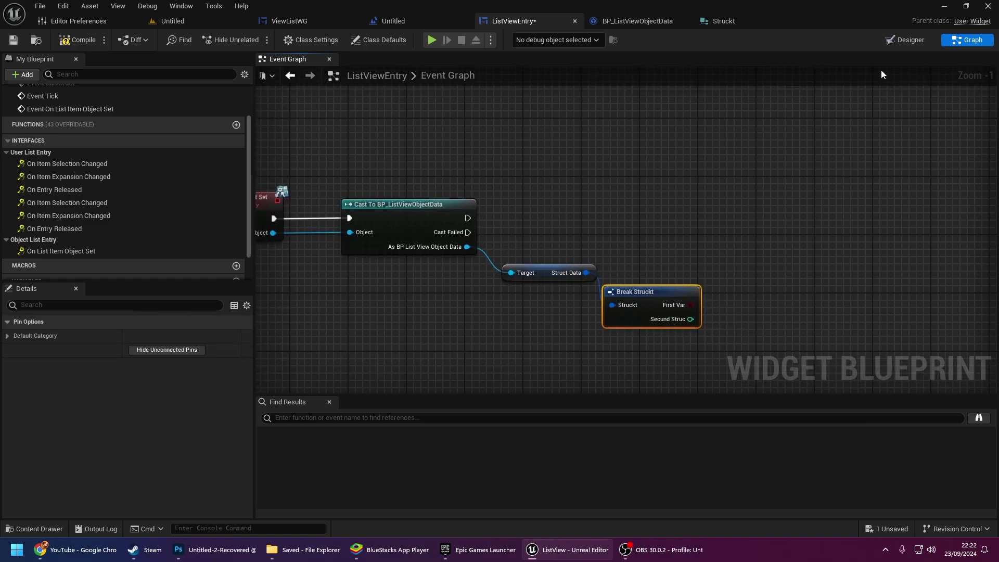
pyautogui.scroll(-2, 342, 172)
pyautogui.scroll(-1, 161, 208)
pyautogui.click(67, 255)
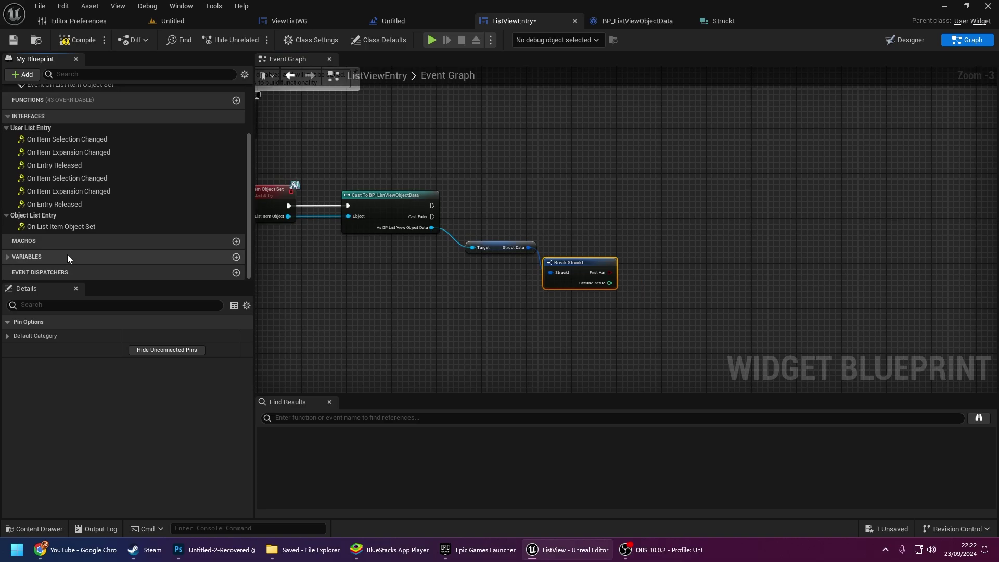
pyautogui.click(58, 253)
pyautogui.moveTo(42, 261)
pyautogui.keyDown('ctrl'); pyautogui.mouseDown()
pyautogui.moveTo(511, 190)
pyautogui.moveTo(536, 196)
pyautogui.mouseUp(); pyautogui.keyUp('ctrl')
pyautogui.scroll(2, 511, 189)
pyautogui.write('set text')
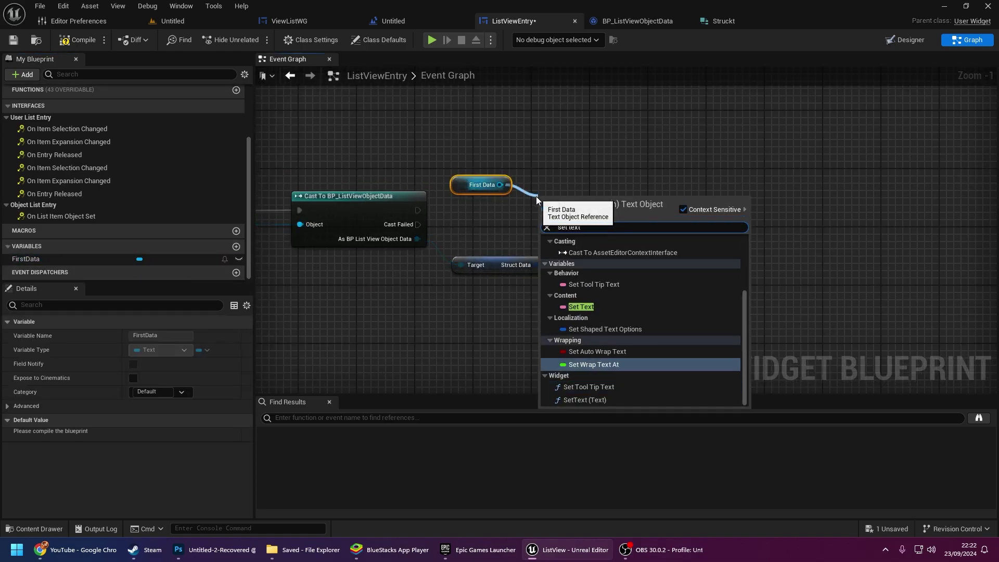
pyautogui.press('Up')
pyautogui.press('Up')
pyautogui.press('Up')
pyautogui.press('Return')
# Run Set Text after the cast, feeding it the struct's integer via To Text (Integer)
pyautogui.moveTo(536, 192)
pyautogui.mouseDown()
pyautogui.moveTo(653, 188)
pyautogui.moveTo(418, 211)
pyautogui.mouseUp()
pyautogui.moveTo(657, 204)
pyautogui.mouseDown()
pyautogui.moveTo(664, 232)
pyautogui.moveTo(641, 311)
pyautogui.mouseUp()
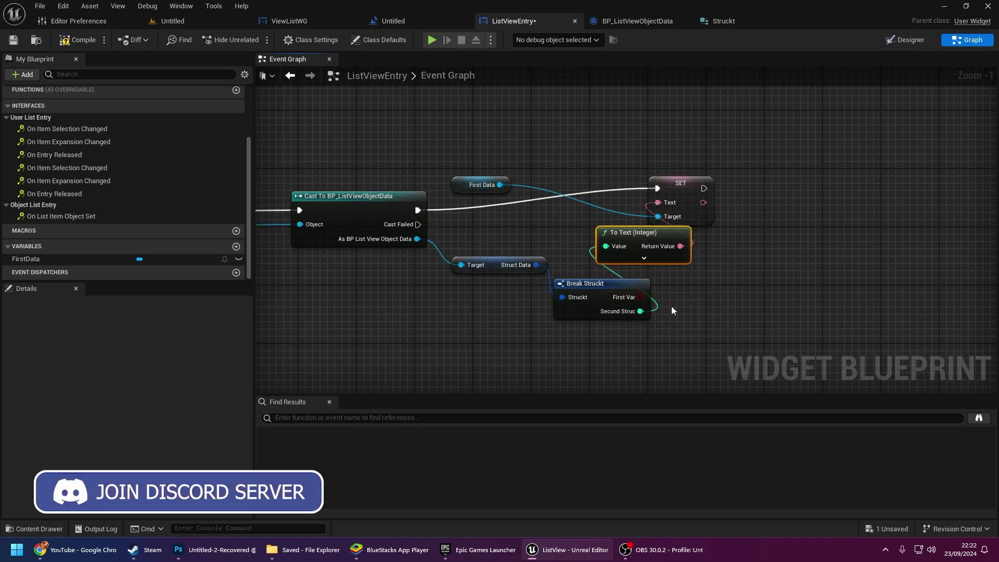
pyautogui.moveTo(671, 311); pyautogui.dragTo(597, 314, button='right')
pyautogui.moveTo(604, 185); pyautogui.dragTo(685, 214)
pyautogui.click(647, 287)
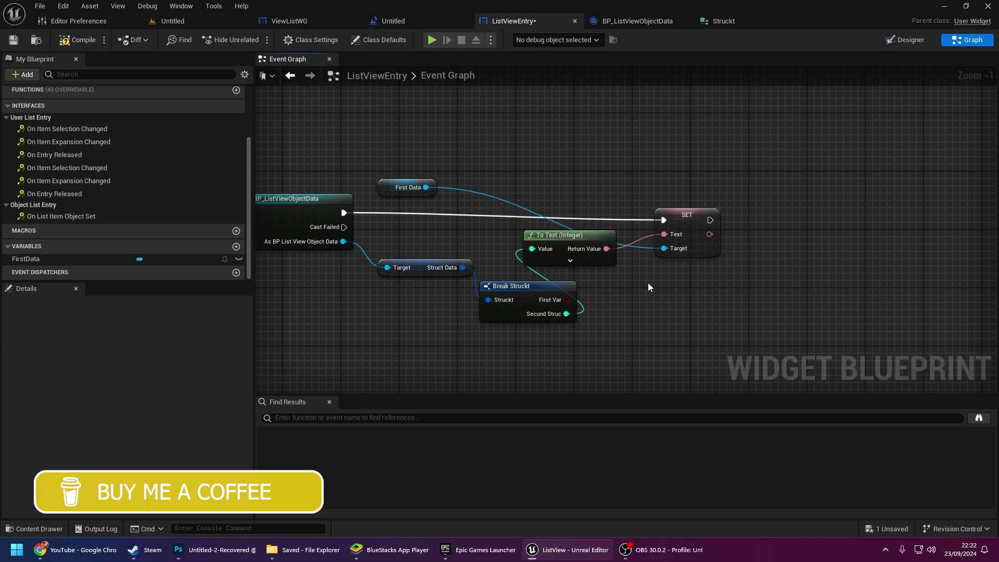
pyautogui.moveTo(648, 287); pyautogui.dragTo(758, 259, button='right')
pyautogui.scroll(-1, 758, 258)
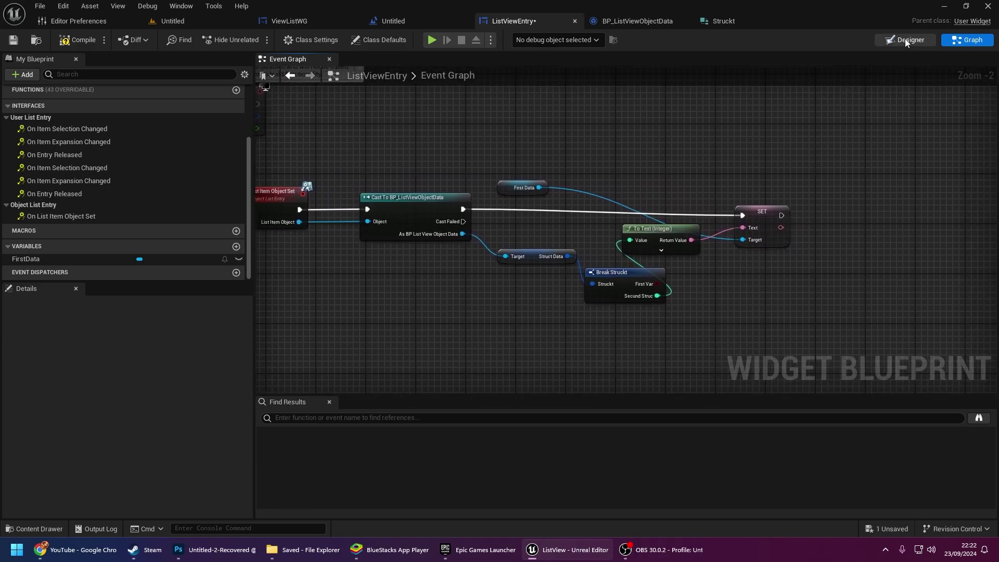
# Copy the FirstData text block and paste it into the horizontal box as SecData
pyautogui.click(906, 40)
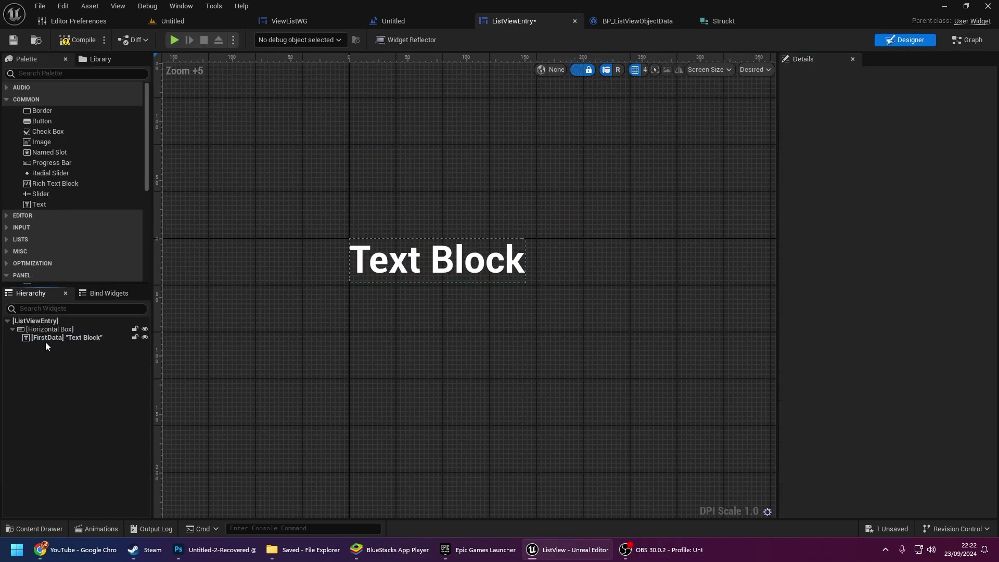
pyautogui.click(46, 338)
pyautogui.hotkey('ctrl', 'c')
pyautogui.click(49, 329)
pyautogui.hotkey('ctrl', 'v')
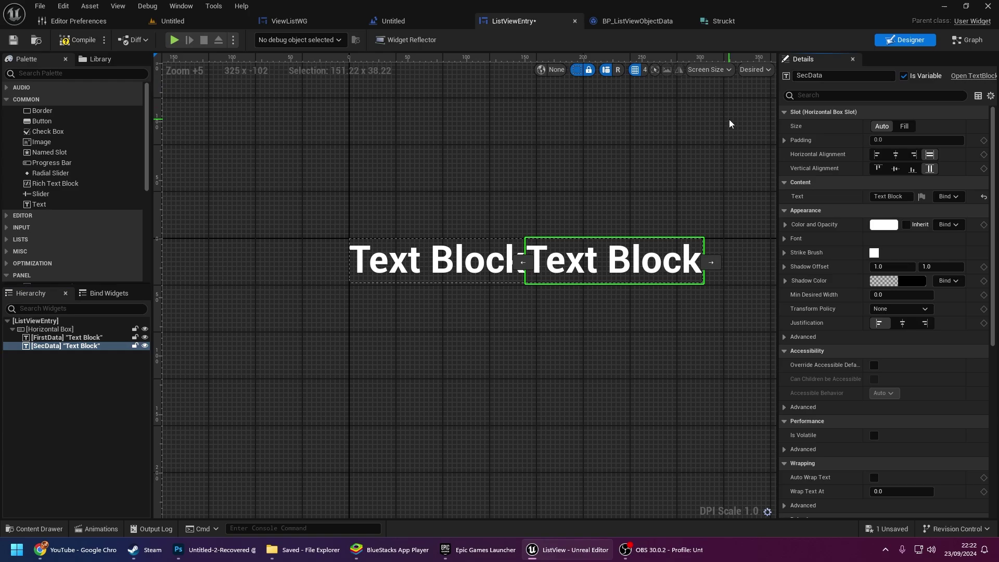
# Duplicate the SET node for Sec Data and chain it after the first SET
pyautogui.click(968, 42)
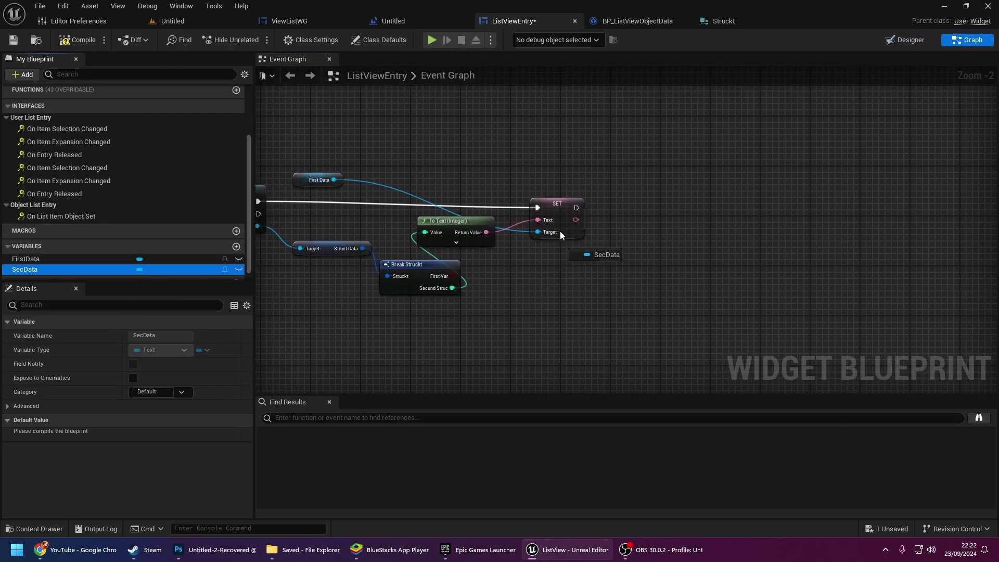
pyautogui.moveTo(32, 270)
pyautogui.keyDown('ctrl'); pyautogui.mouseDown()
pyautogui.moveTo(528, 152)
pyautogui.moveTo(575, 160)
pyautogui.mouseUp(); pyautogui.keyUp('ctrl')
pyautogui.click(557, 200)
pyautogui.hotkey('ctrl', 'd')
pyautogui.moveTo(619, 239); pyautogui.dragTo(577, 207)
pyautogui.moveTo(581, 216)
pyautogui.mouseDown(button='right')
pyautogui.moveTo(599, 196)
pyautogui.moveTo(634, 191)
pyautogui.moveTo(684, 215)
pyautogui.mouseUp(button='right')
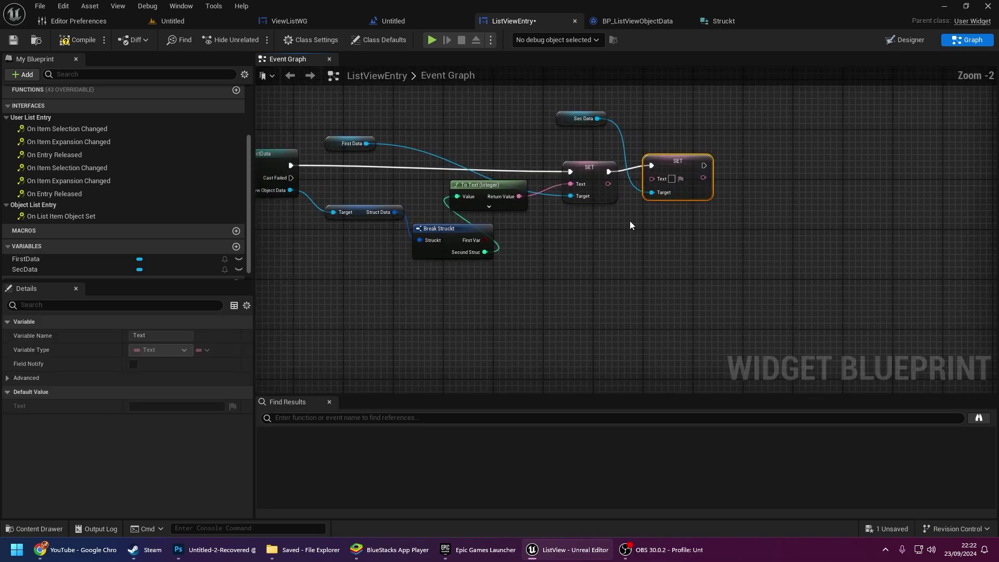
# Feed the cast object's String Data into the second SET's text input
pyautogui.moveTo(363, 195); pyautogui.dragTo(576, 296)
pyautogui.write('get string')
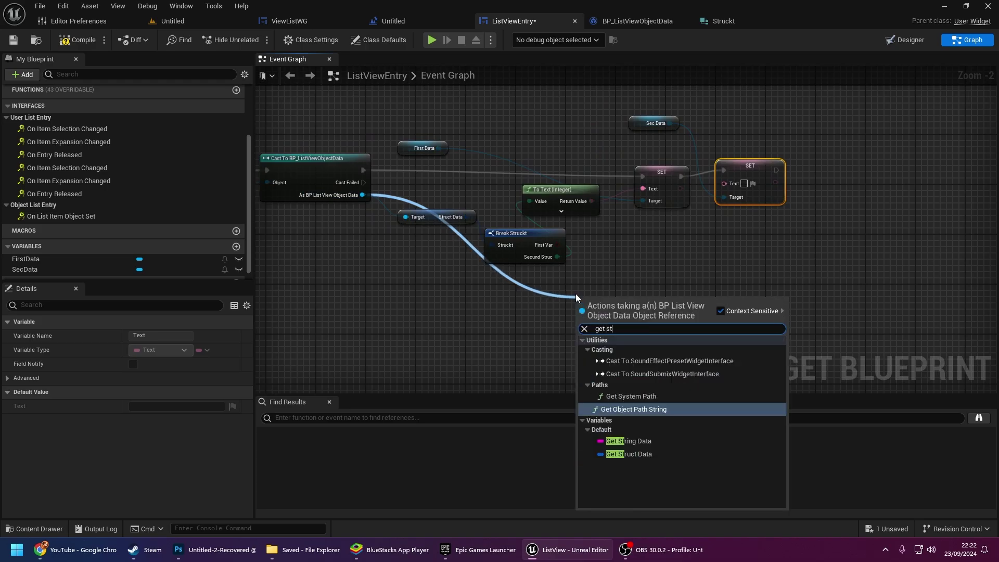
pyautogui.press('Return')
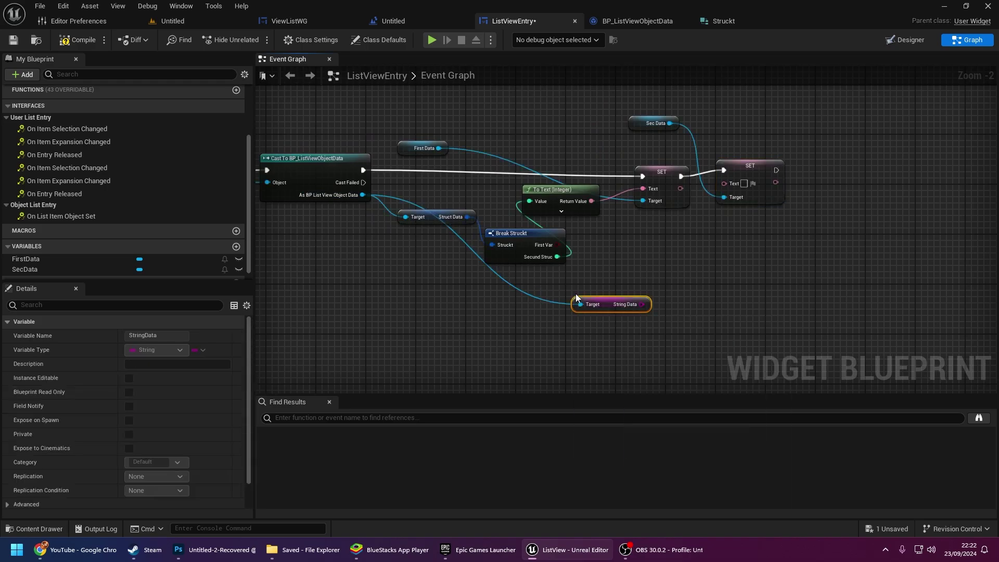
pyautogui.moveTo(575, 293); pyautogui.dragTo(546, 299, button='right')
pyautogui.moveTo(613, 310)
pyautogui.mouseDown()
pyautogui.moveTo(633, 299)
pyautogui.moveTo(702, 190)
pyautogui.mouseUp()
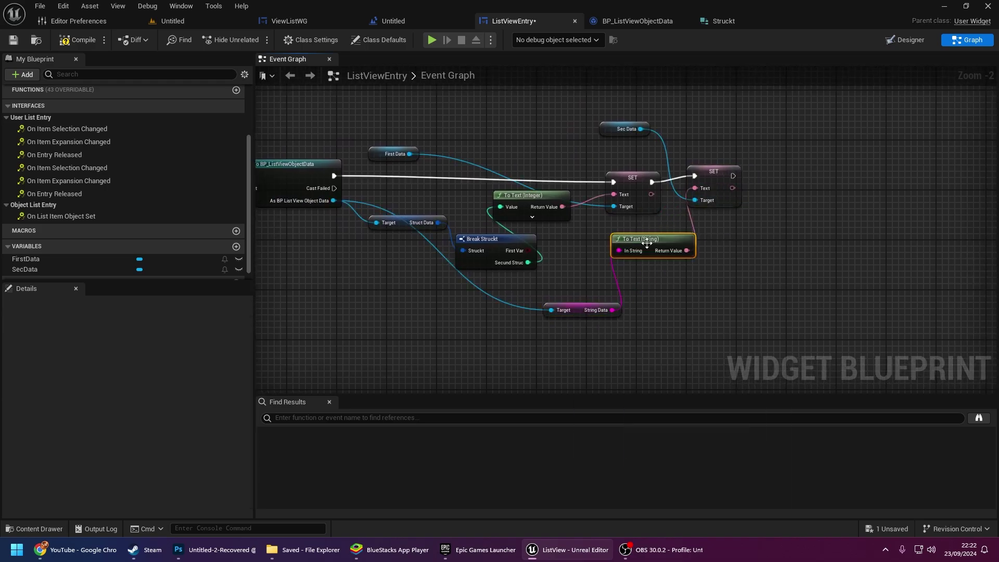
pyautogui.scroll(-1, 586, 302)
# Compile, review the compiler errors, and add the Item Selection/Expansion Changed and Entry Released events
pyautogui.click(78, 40)
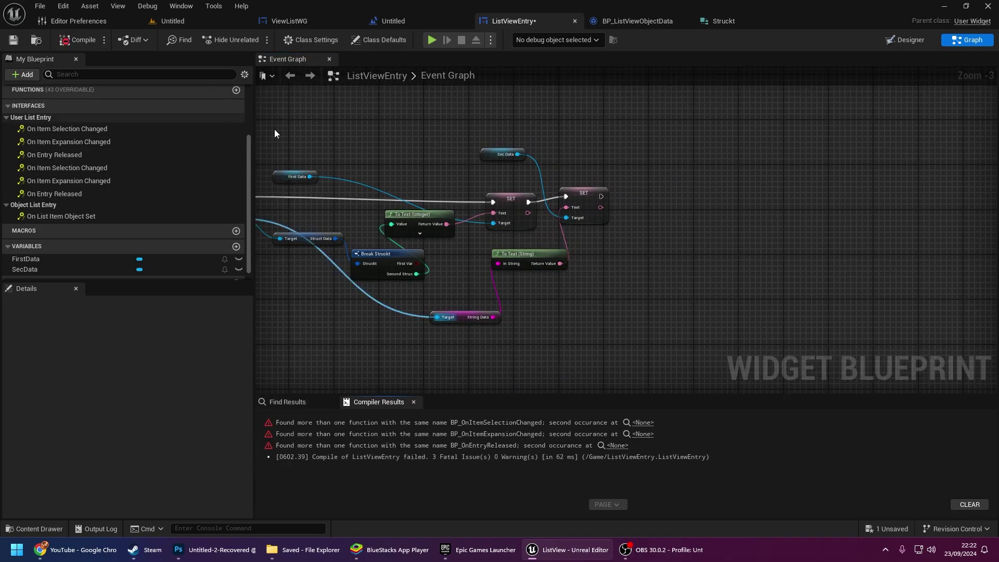
pyautogui.moveTo(273, 129); pyautogui.dragTo(341, 129, button='right')
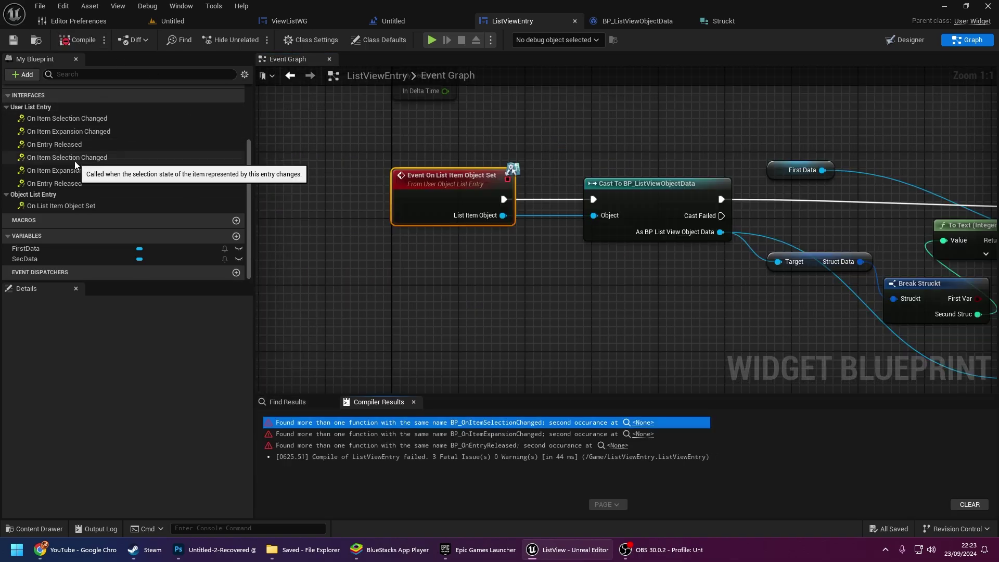
pyautogui.doubleClick(68, 167)
pyautogui.click(544, 445)
pyautogui.click(476, 434)
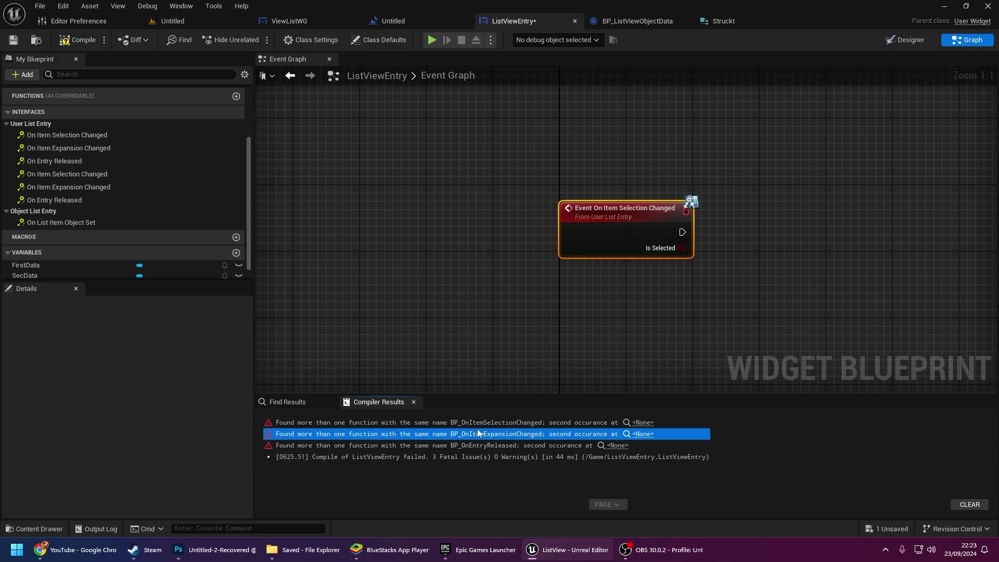
pyautogui.doubleClick(84, 188)
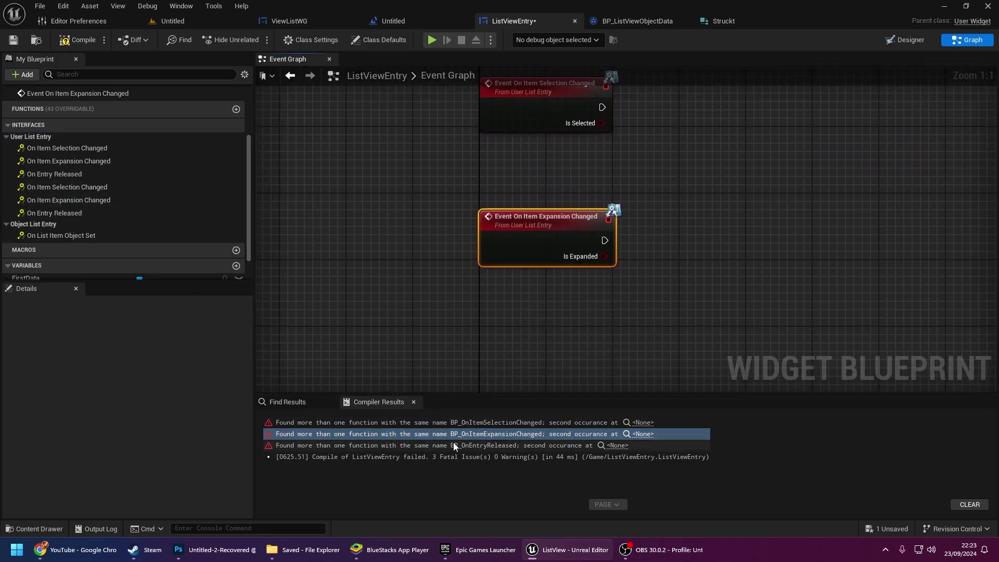
pyautogui.doubleClick(61, 213)
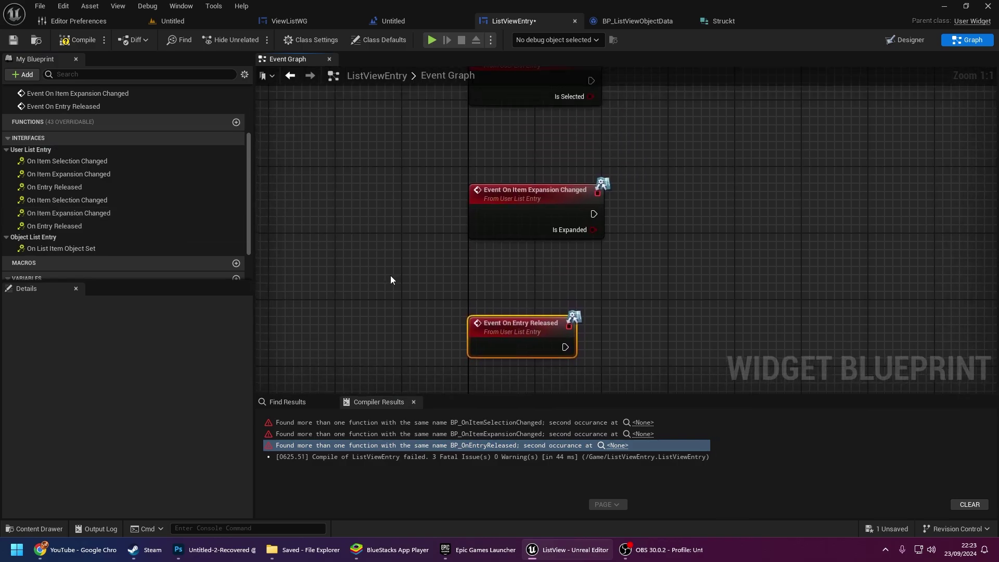
pyautogui.scroll(-6, 390, 276)
pyautogui.click(67, 41)
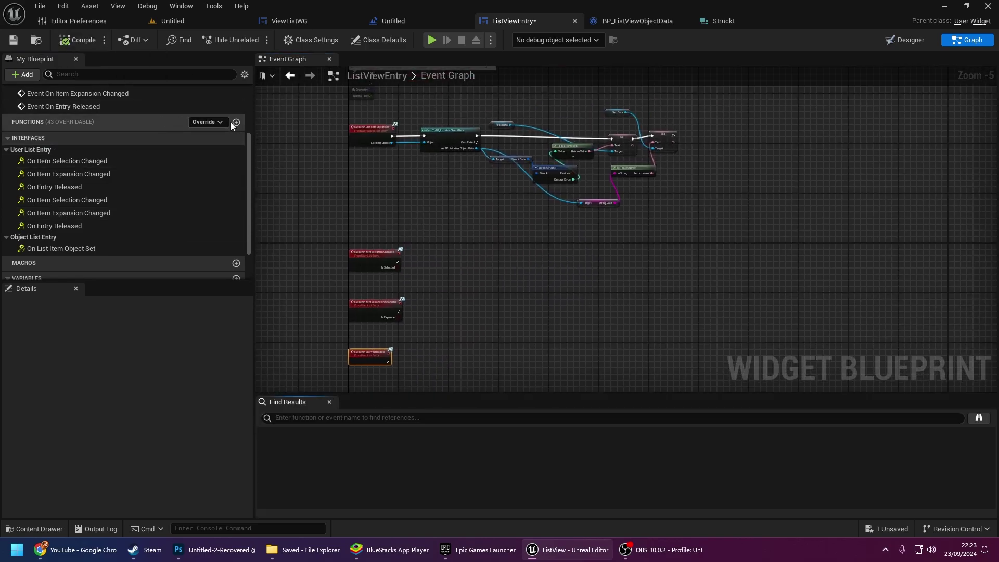
pyautogui.scroll(2, 401, 230)
pyautogui.scroll(1, 419, 266)
# Save the ListViewEntry widget and play-test the list showing 1First, 2Secund, 3Third
pyautogui.click(858, 530)
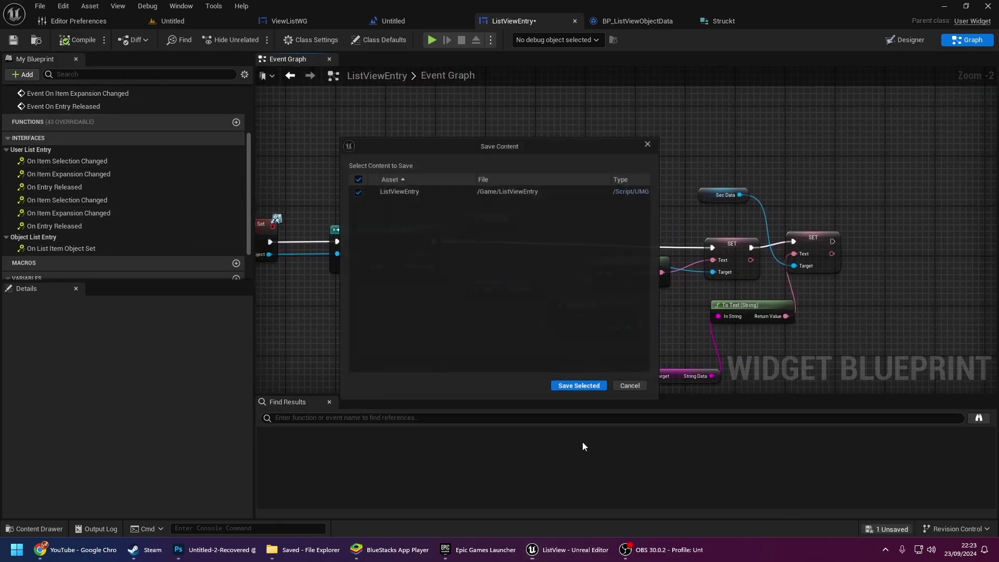
pyautogui.click(583, 391)
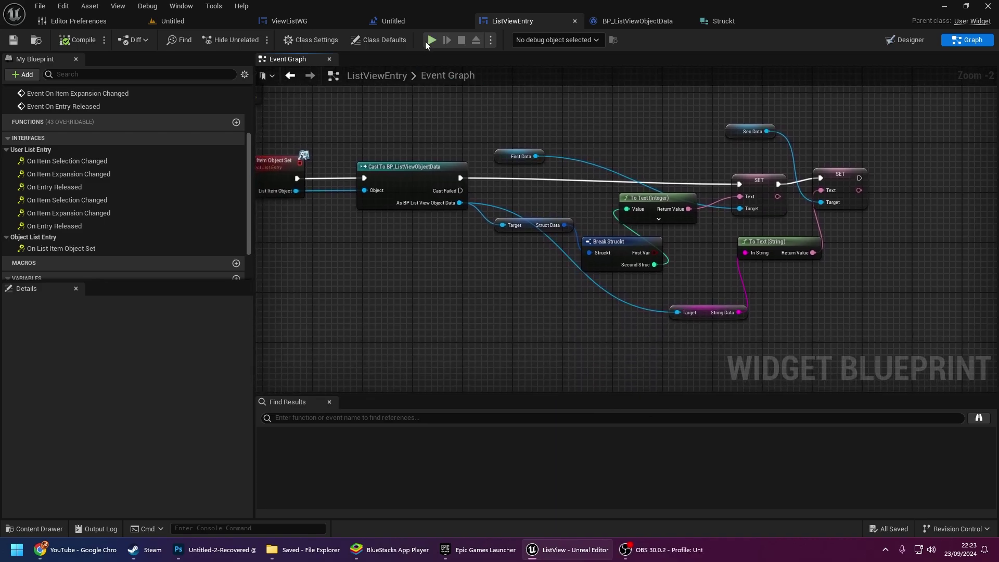
pyautogui.click(429, 40)
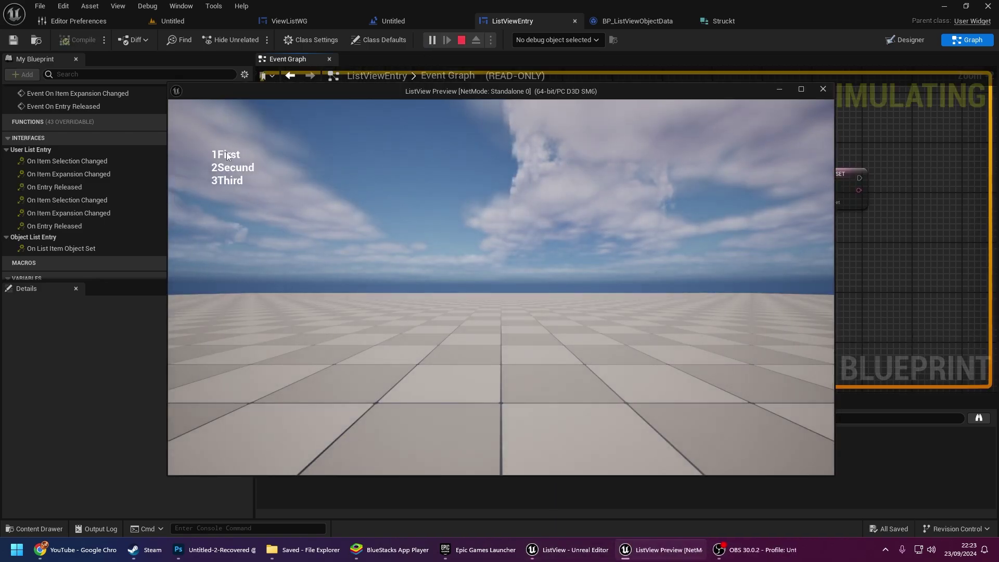
pyautogui.click(823, 89)
pyautogui.scroll(-3, 486, 223)
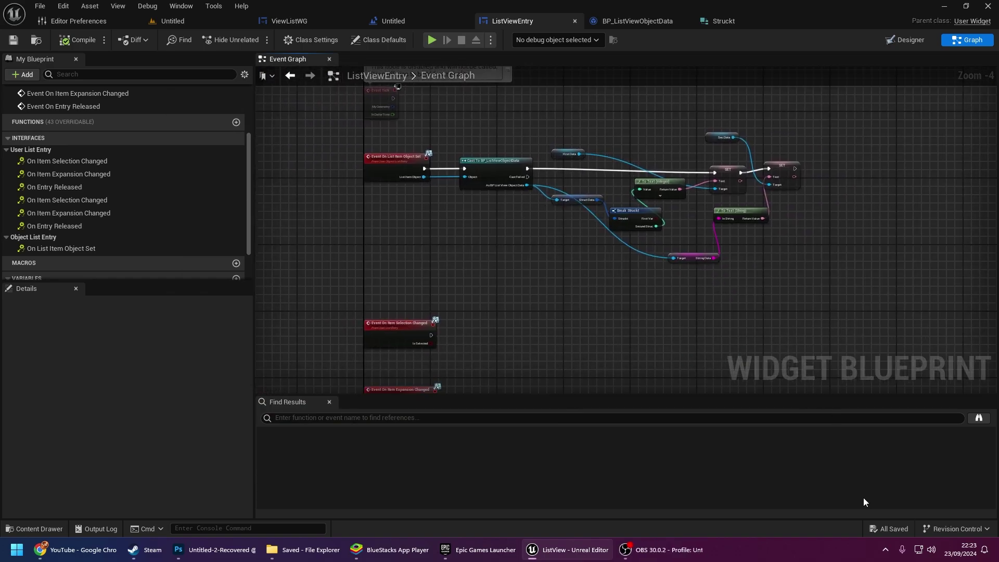
# Wrap the entry's Horizontal Box in an Overlay via Wrap With
pyautogui.click(905, 40)
pyautogui.scroll(2, 539, 283)
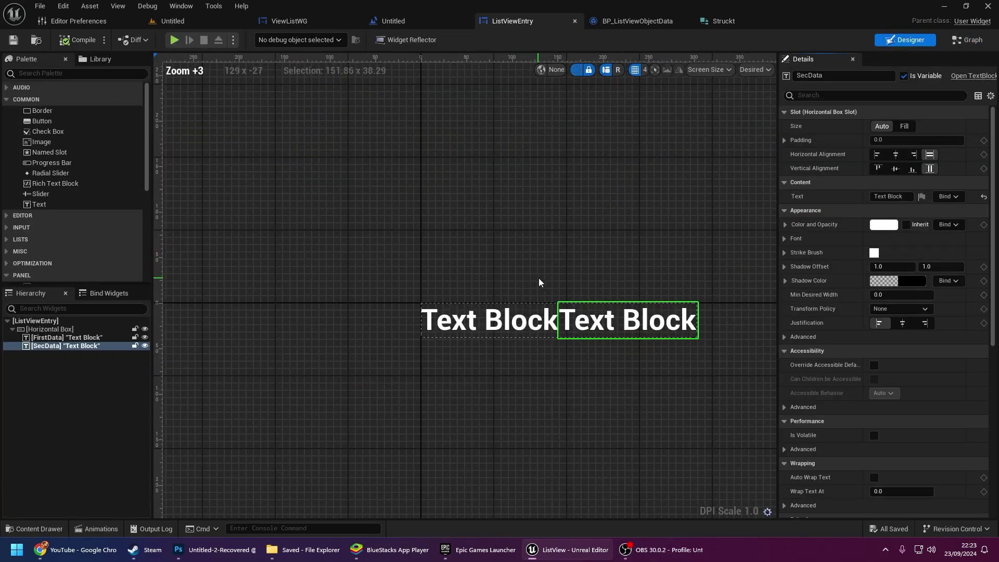
pyautogui.scroll(2, 474, 225)
pyautogui.scroll(1, 430, 231)
pyautogui.scroll(2, 430, 234)
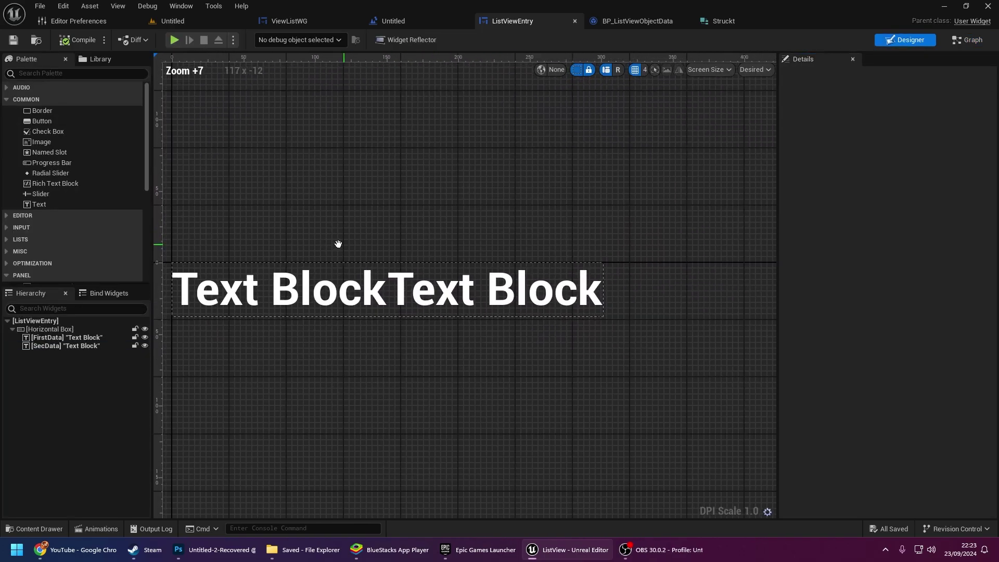
pyautogui.rightClick(52, 332)
pyautogui.moveTo(138, 443)
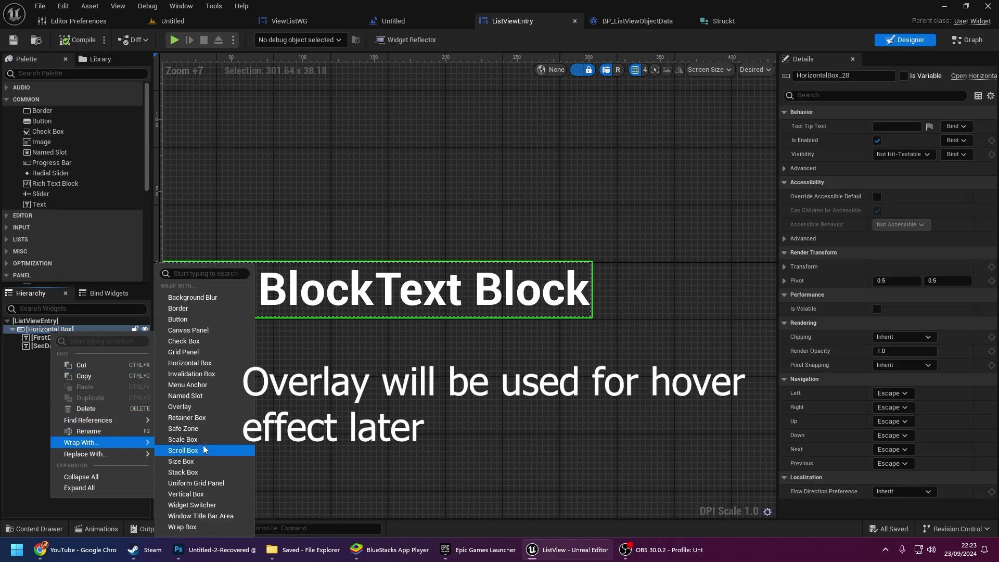
pyautogui.click(190, 409)
# Check the new Overlay and FirstData text block, then switch to BP_ListViewObjectData
pyautogui.click(39, 329)
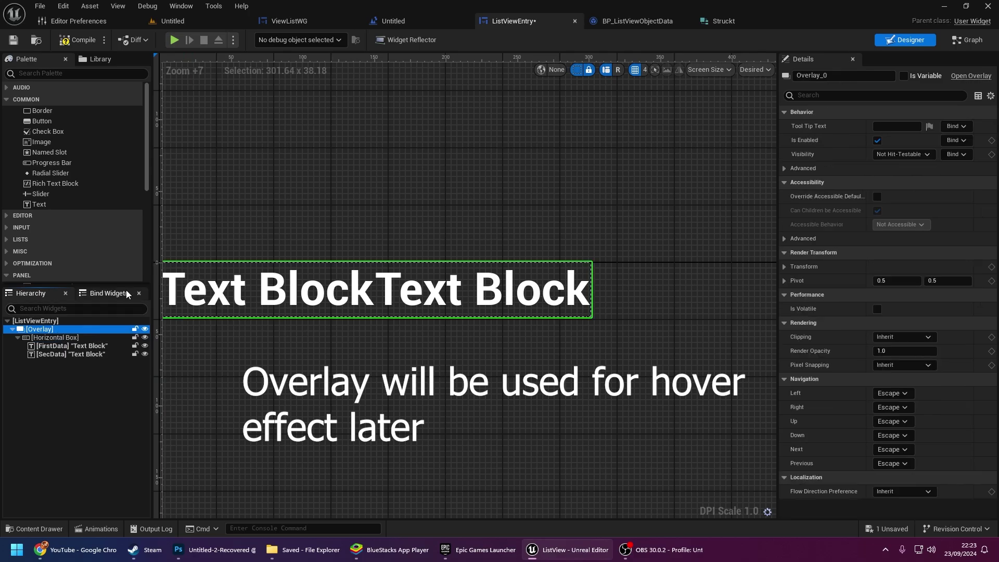
pyautogui.scroll(-1, 43, 136)
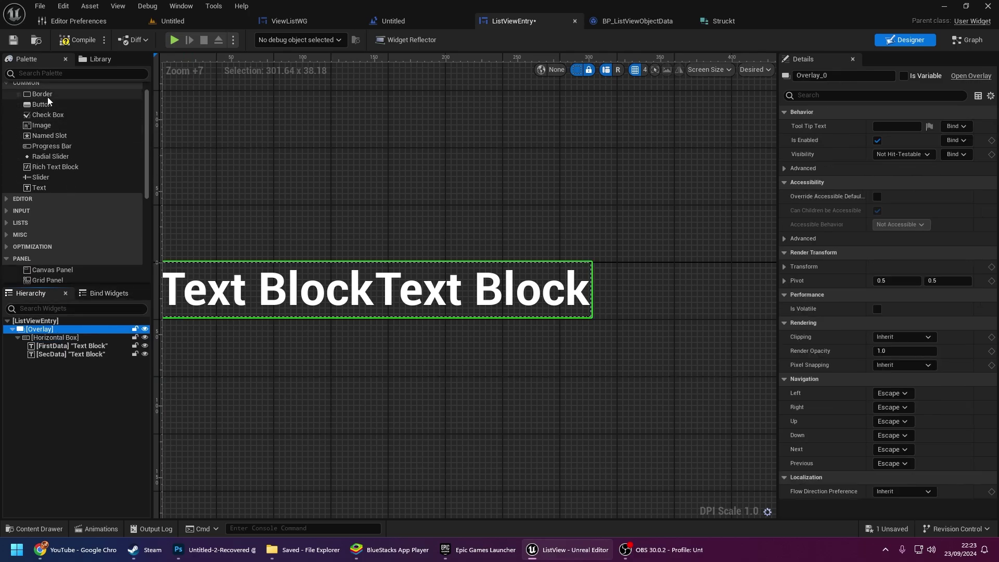
pyautogui.click(46, 347)
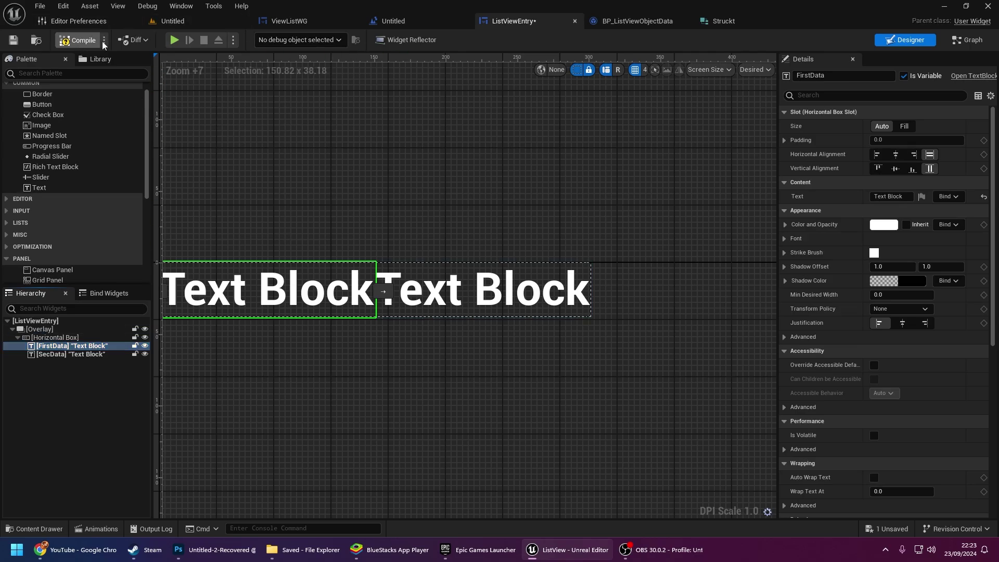
pyautogui.click(649, 23)
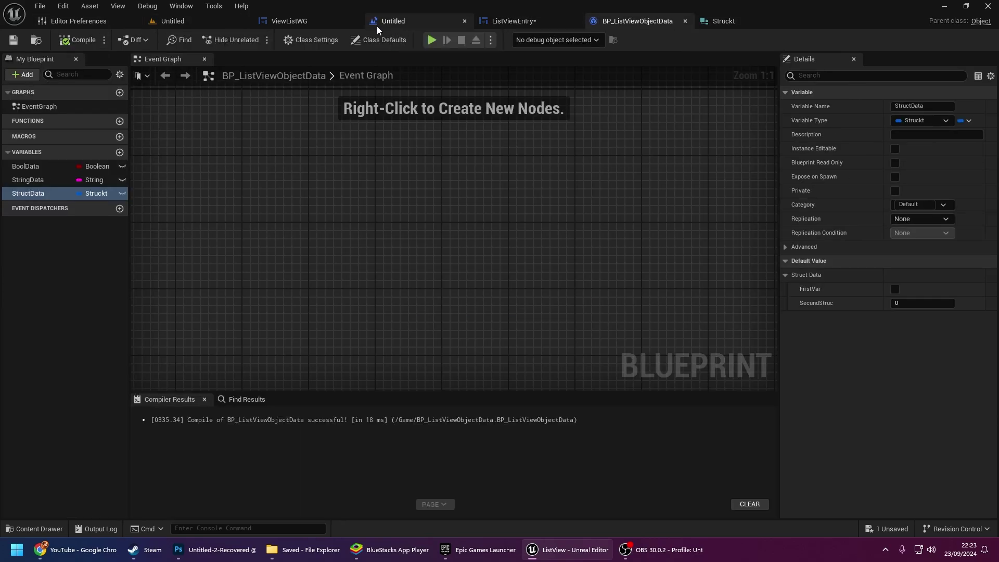
# In ViewListWG, add an On Item Clicked event for the list view
pyautogui.click(289, 21)
pyautogui.moveTo(429, 179); pyautogui.dragTo(454, 170, button='right')
pyautogui.scroll(-3, 463, 166)
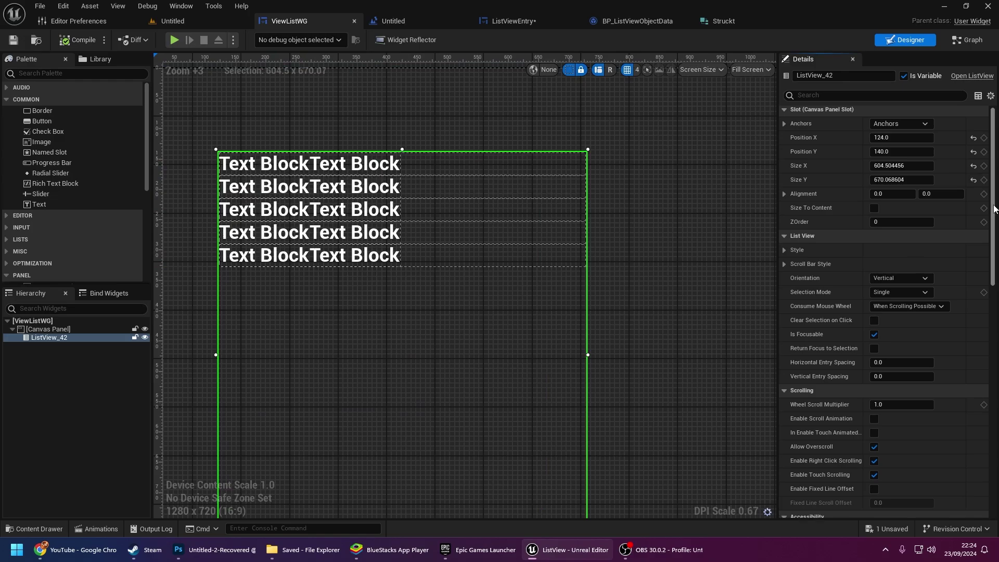
pyautogui.scroll(-10, 884, 365)
pyautogui.click(897, 420)
pyautogui.moveTo(614, 341); pyautogui.dragTo(539, 274, button='right')
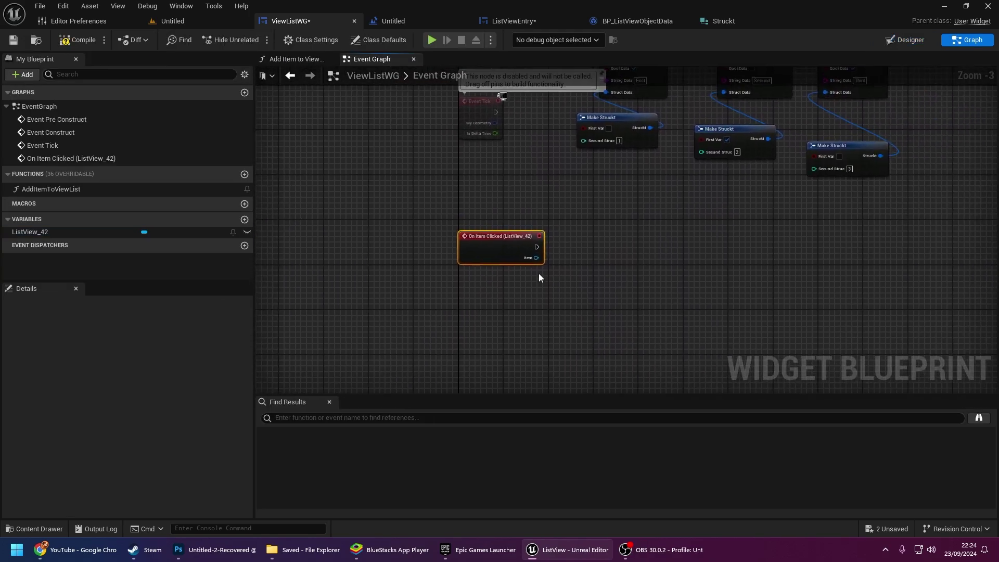
pyautogui.scroll(3, 497, 274)
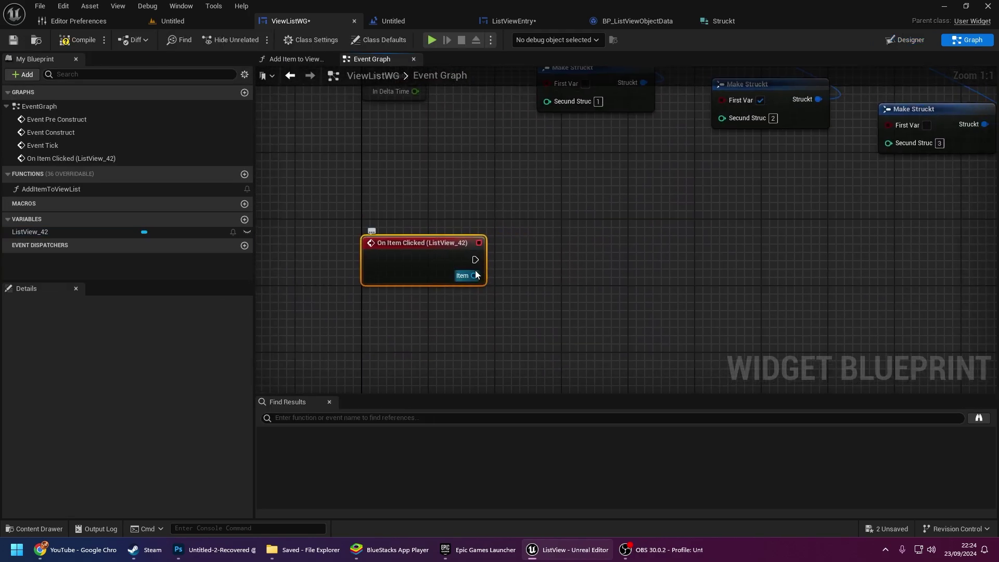
# Cast the clicked Item to BP_ListViewObjectData and follow it with a Print String node
pyautogui.moveTo(475, 275); pyautogui.dragTo(534, 312)
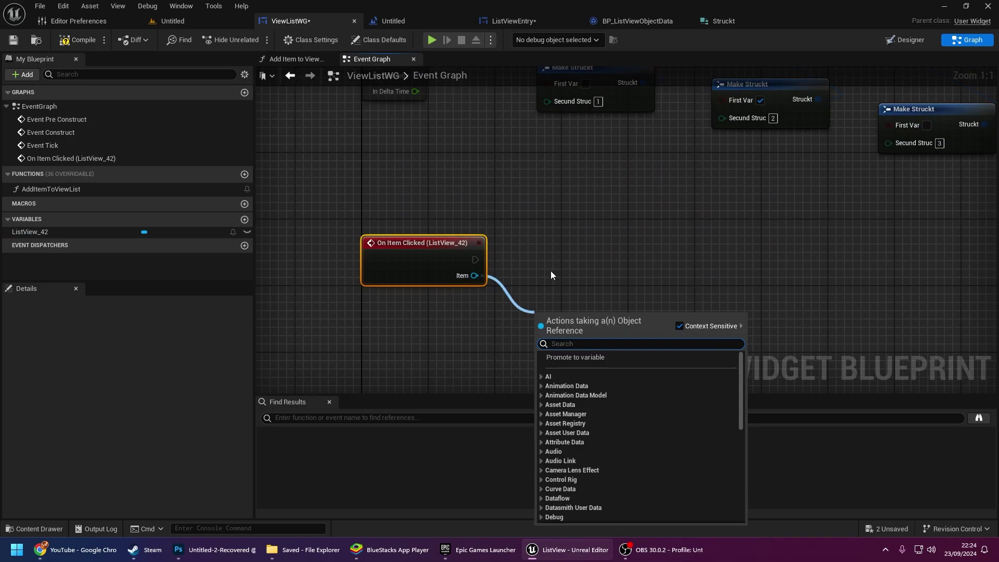
pyautogui.write('cast to')
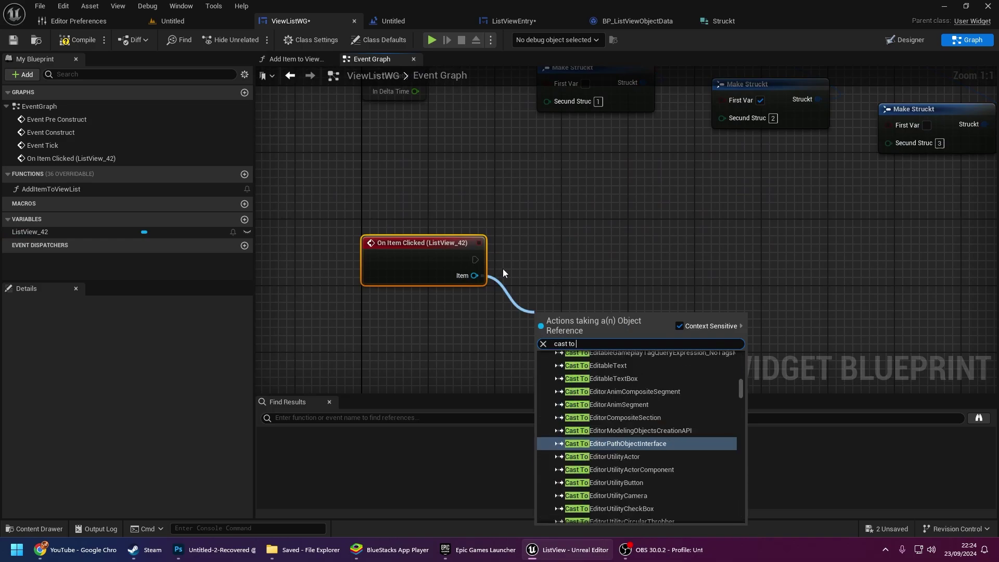
pyautogui.write('bp')
pyautogui.press('Return')
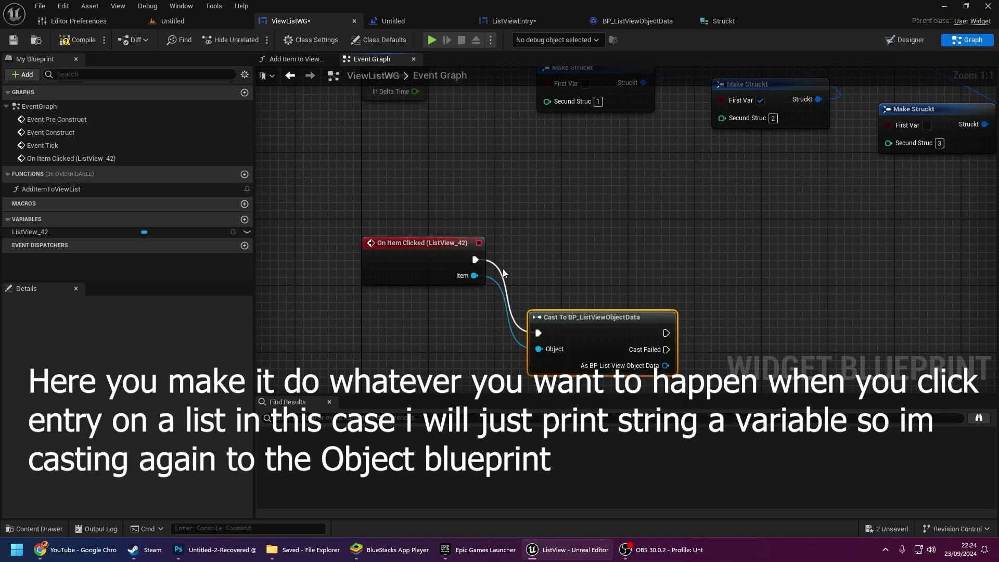
pyautogui.moveTo(547, 316); pyautogui.dragTo(542, 241)
pyautogui.moveTo(578, 254); pyautogui.dragTo(469, 246, button='right')
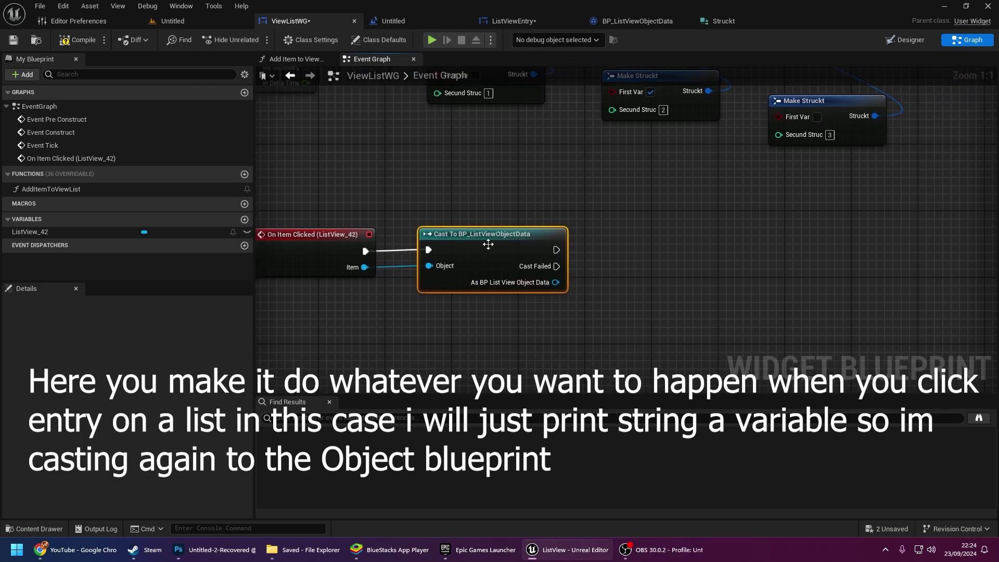
pyautogui.moveTo(571, 251); pyautogui.dragTo(573, 251)
pyautogui.write('print string')
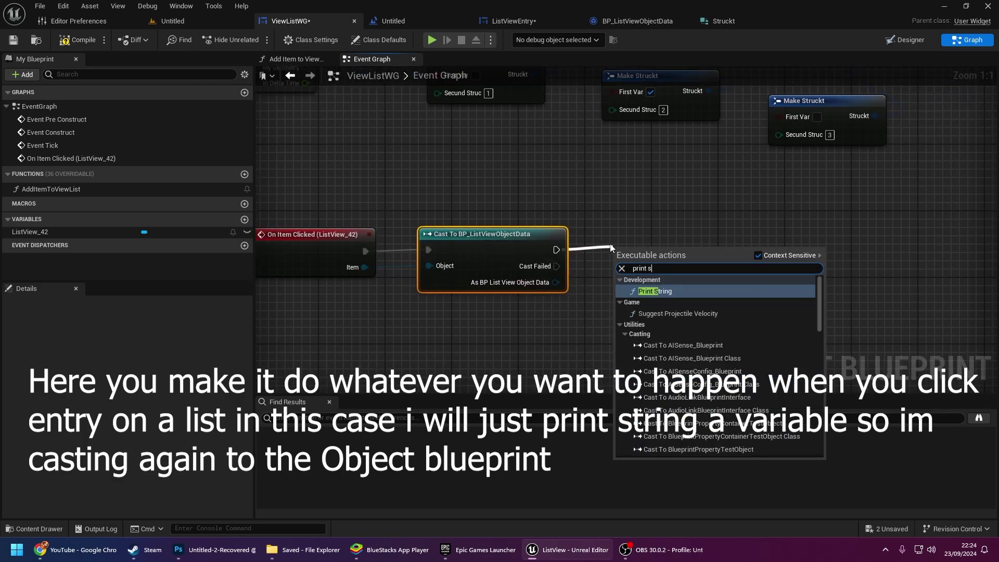
pyautogui.press('Return')
pyautogui.moveTo(611, 249); pyautogui.dragTo(544, 194, button='right')
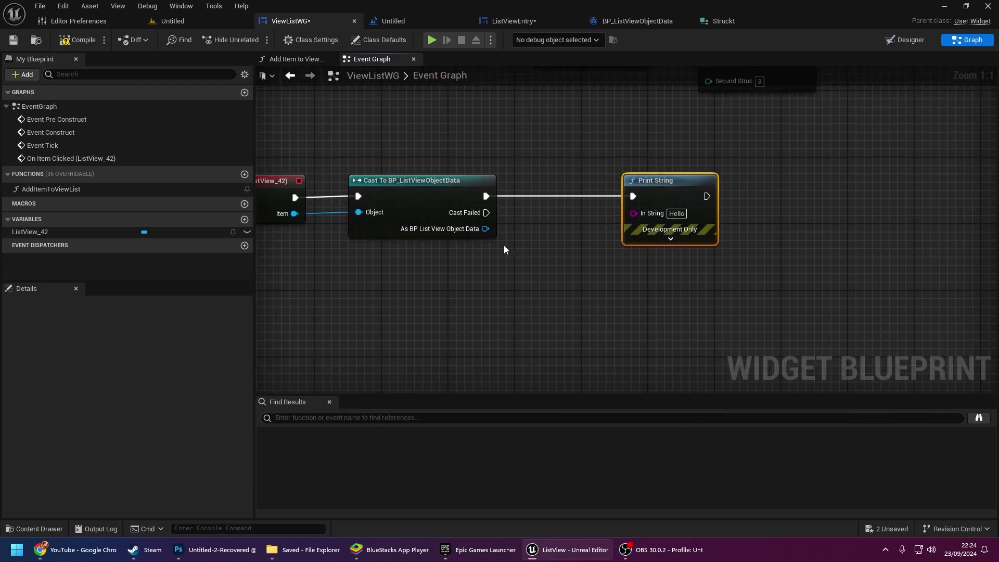
# Print the cast item's Bool Data and start a play test
pyautogui.moveTo(485, 228); pyautogui.dragTo(489, 294)
pyautogui.write('get')
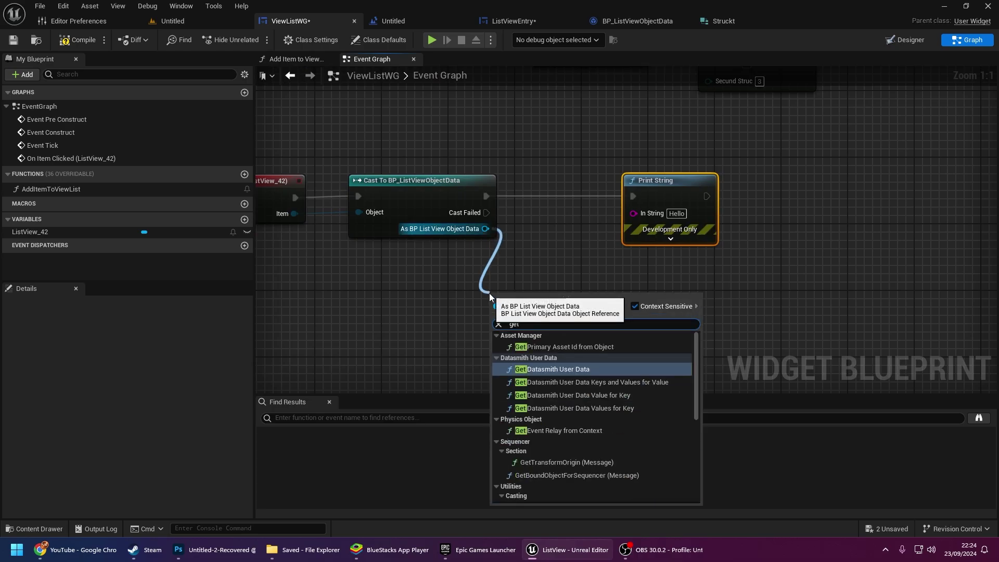
pyautogui.write(' bool')
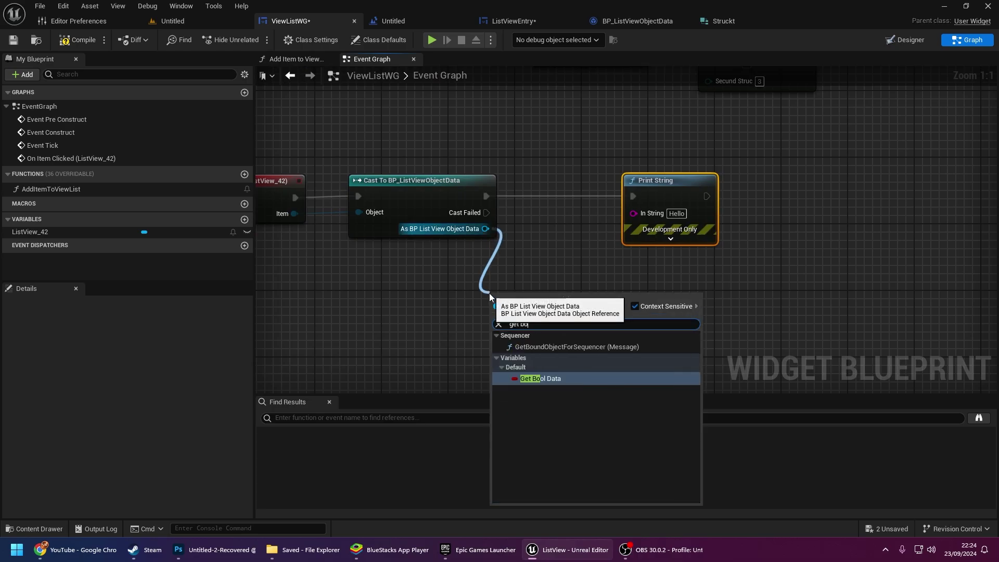
pyautogui.press('Return')
pyautogui.moveTo(571, 300); pyautogui.dragTo(634, 213)
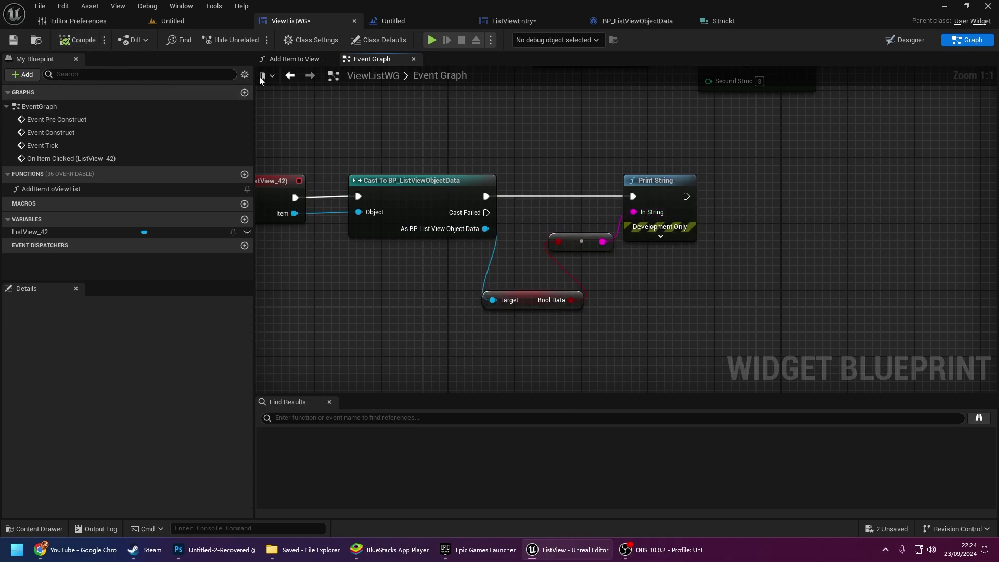
pyautogui.click(433, 40)
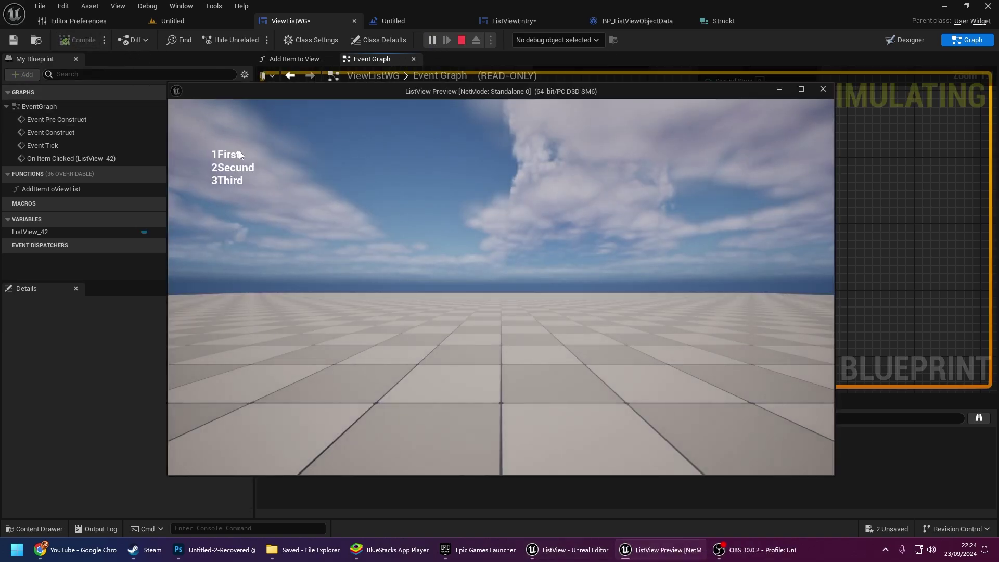
# Click several list entries, including 2Secund, to print their true/false values, then end the test
pyautogui.click(228, 165)
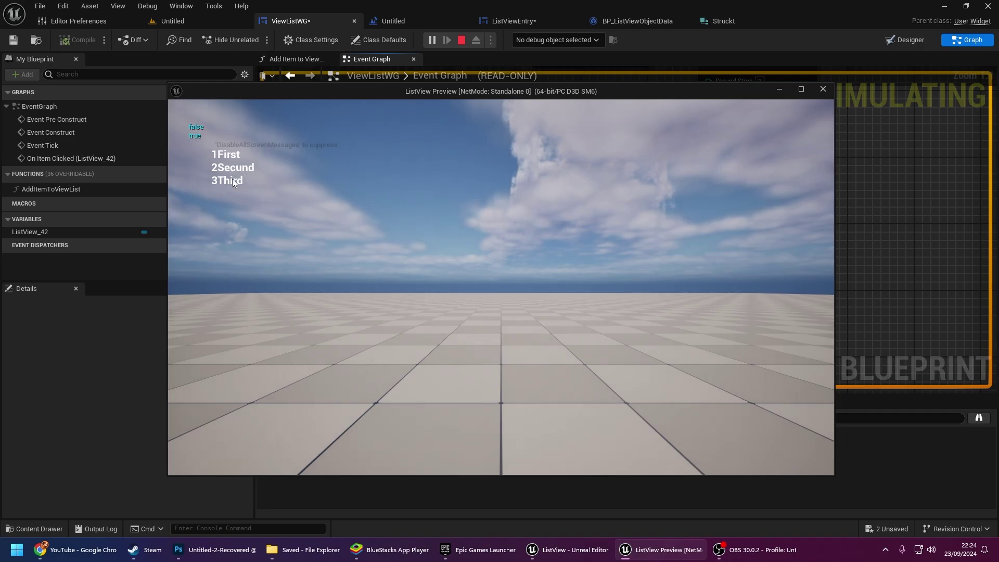
pyautogui.click(232, 179)
pyautogui.click(230, 157)
pyautogui.click(229, 159)
pyautogui.click(230, 181)
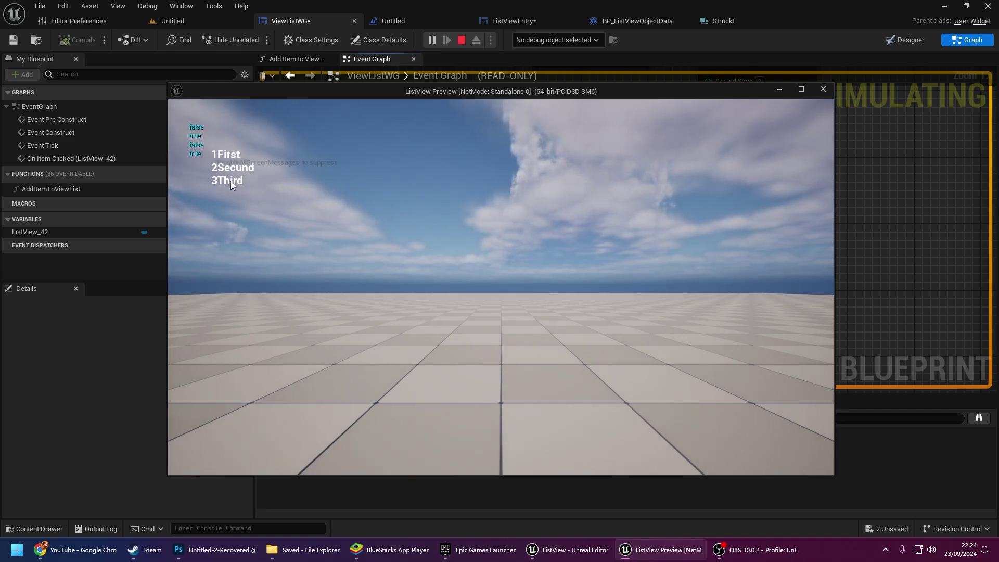
pyautogui.click(229, 155)
pyautogui.click(227, 164)
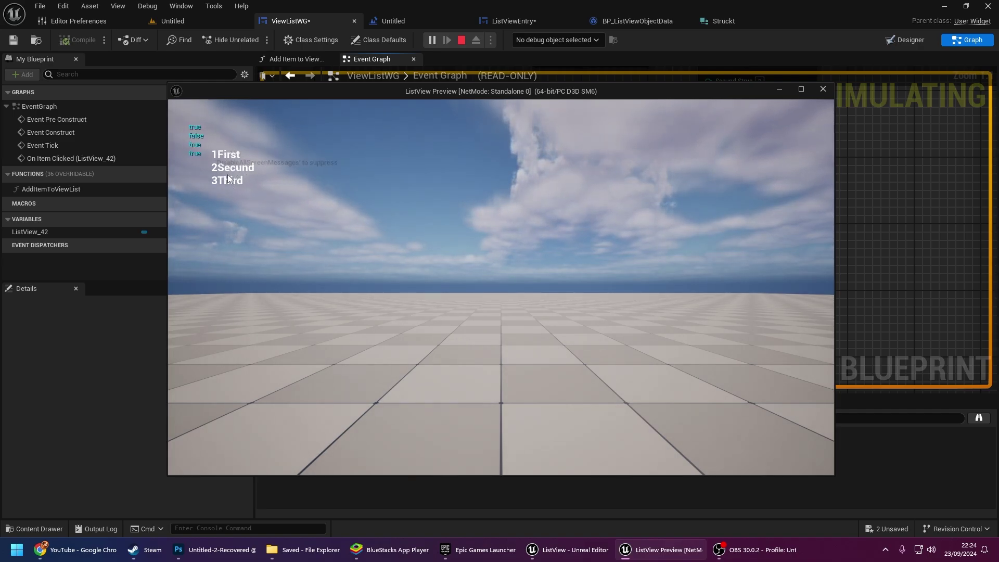
pyautogui.click(822, 89)
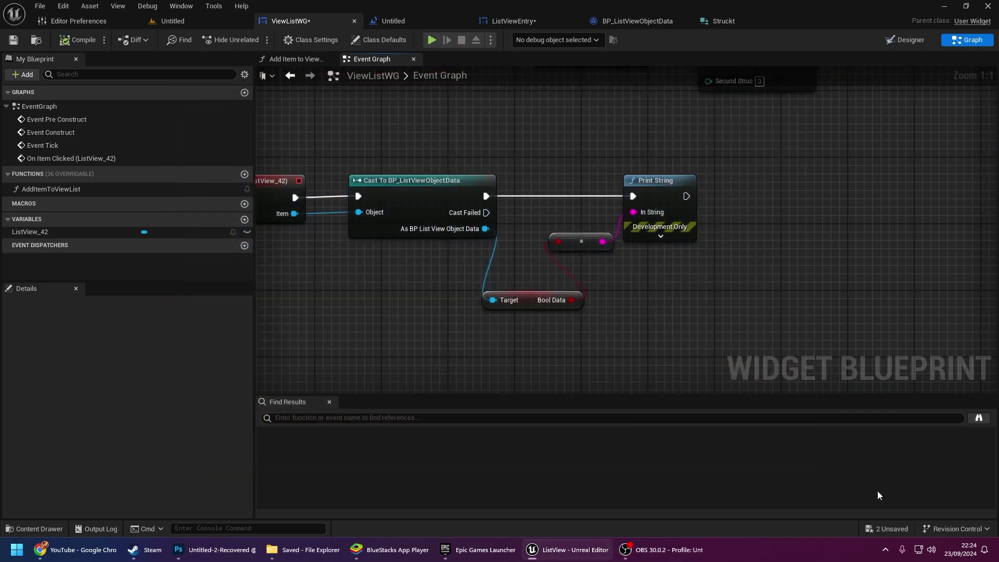
# Save all unsaved assets and return to the ListViewEntry designer
pyautogui.click(885, 528)
pyautogui.click(586, 393)
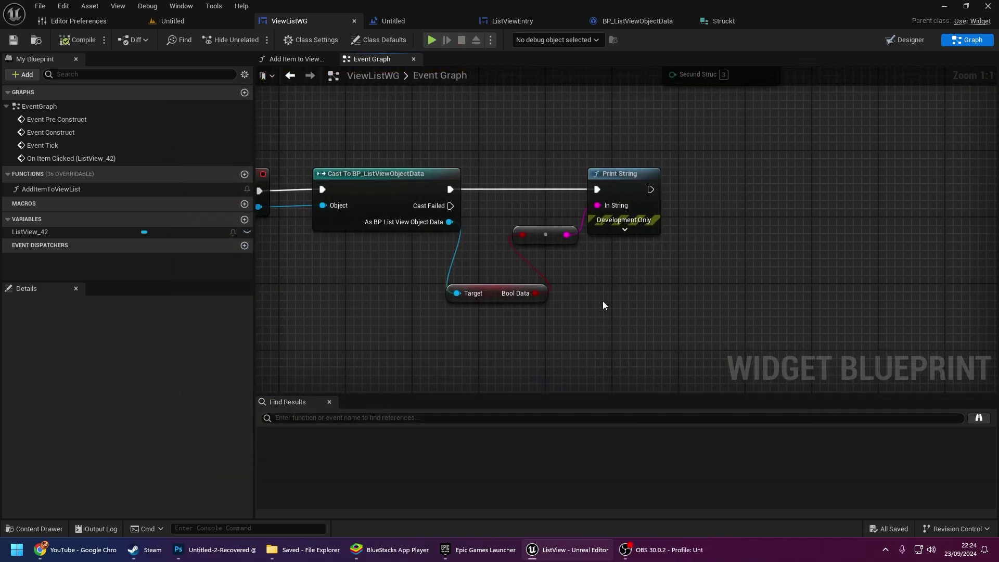
pyautogui.click(641, 21)
pyautogui.click(716, 23)
pyautogui.click(606, 24)
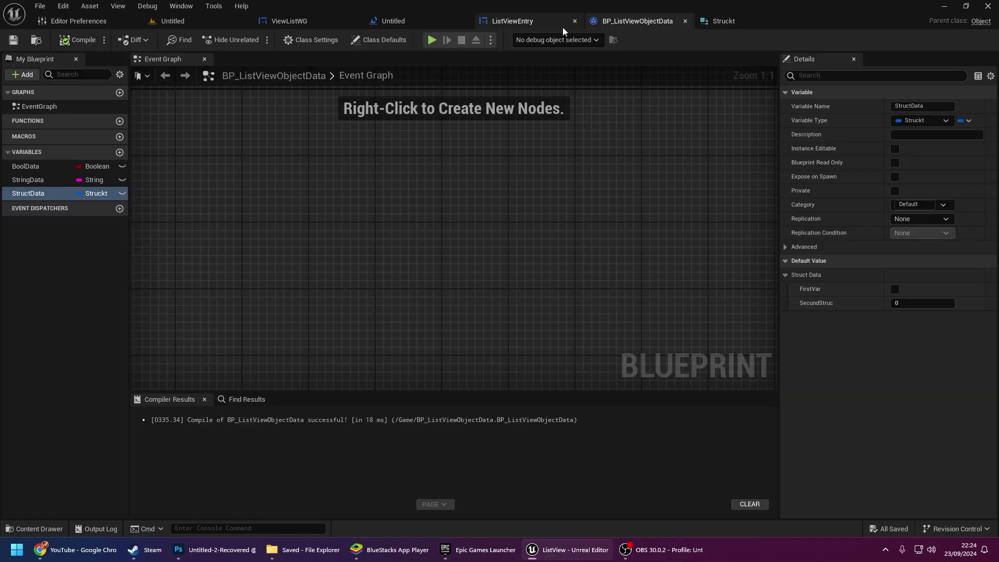
pyautogui.click(533, 23)
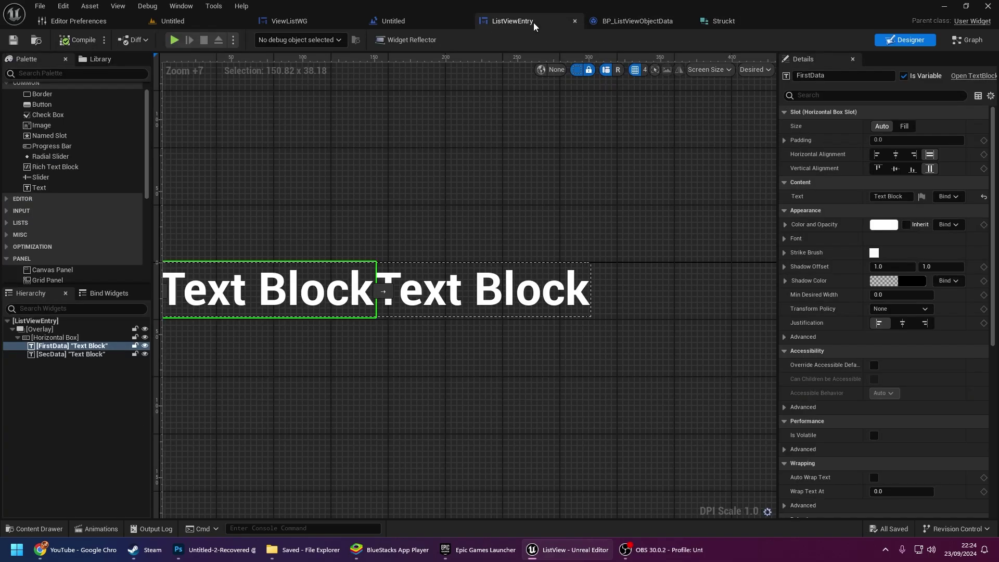
# Add a Border inside the entry's Overlay, filling it horizontally and vertically
pyautogui.moveTo(461, 163); pyautogui.dragTo(484, 157, button='right')
pyautogui.click(71, 326)
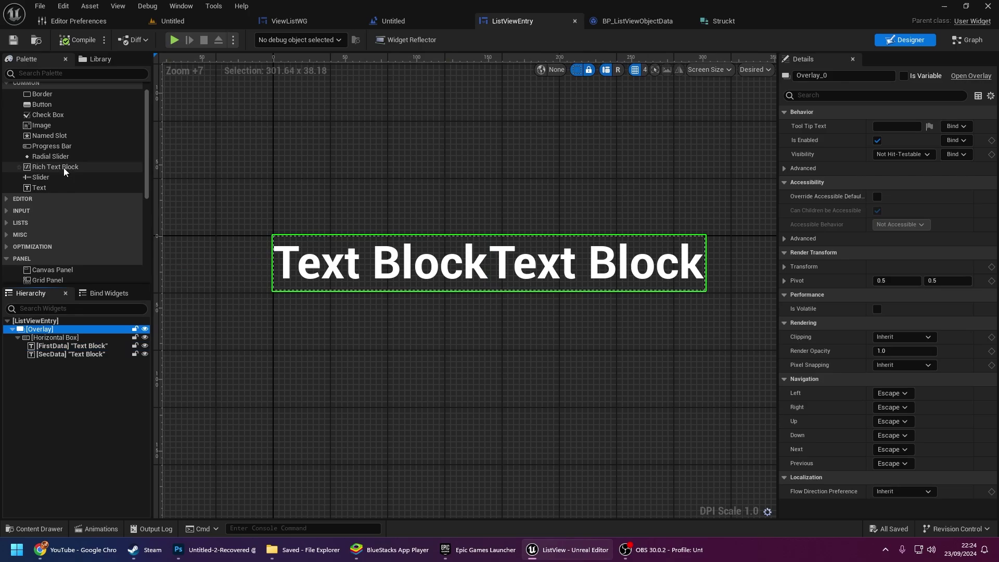
pyautogui.scroll(1, 63, 156)
pyautogui.click(43, 113)
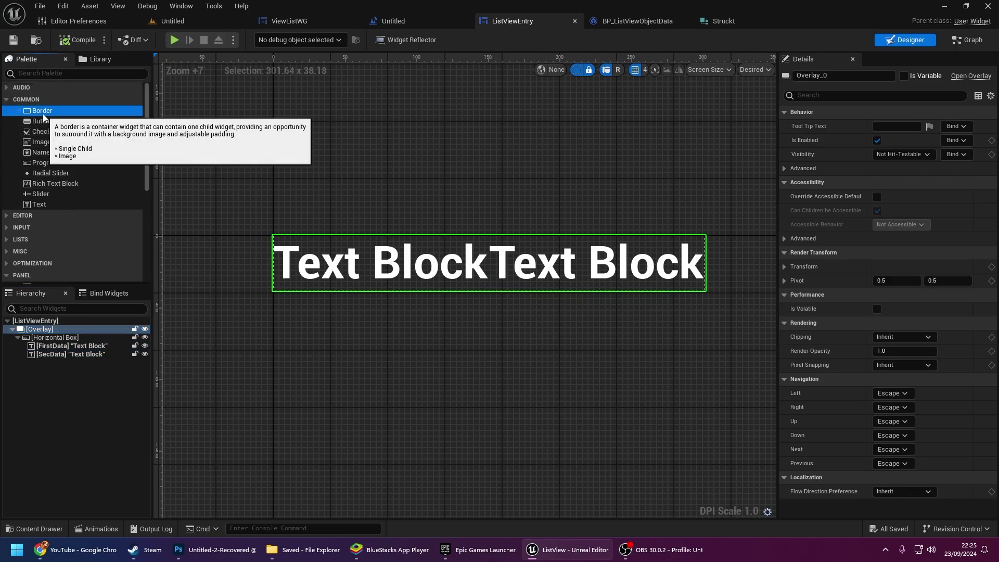
pyautogui.moveTo(42, 113); pyautogui.dragTo(36, 336)
pyautogui.click(930, 140)
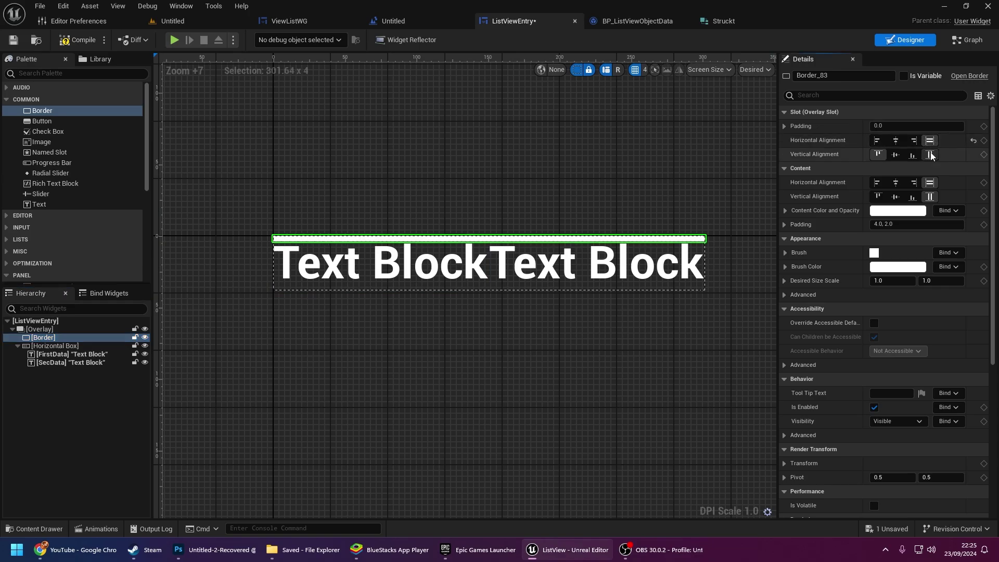
pyautogui.click(930, 154)
# Give the border a translucent black brush, Hidden visibility, and tick Is Variable
pyautogui.click(884, 267)
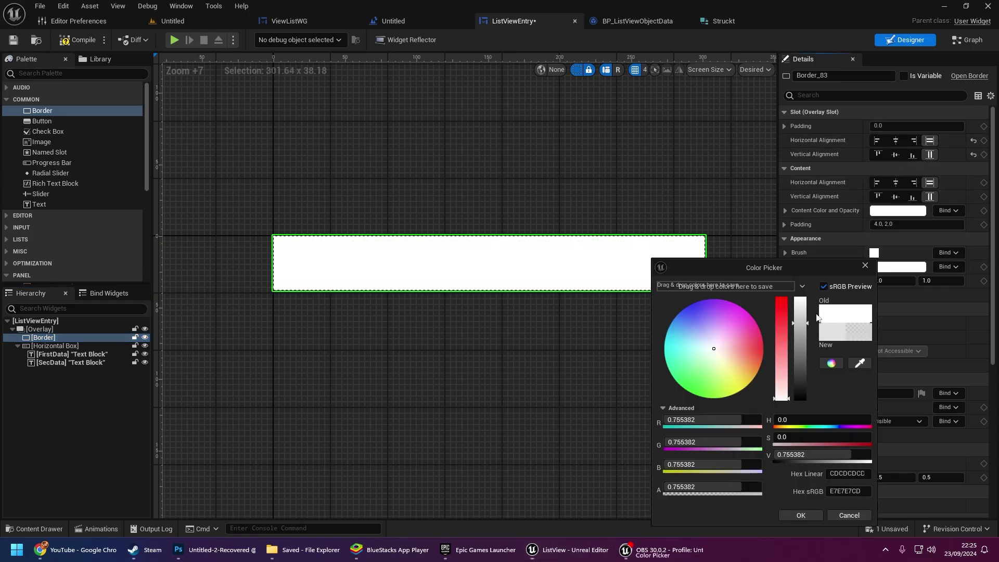
pyautogui.moveTo(755, 487); pyautogui.dragTo(720, 487)
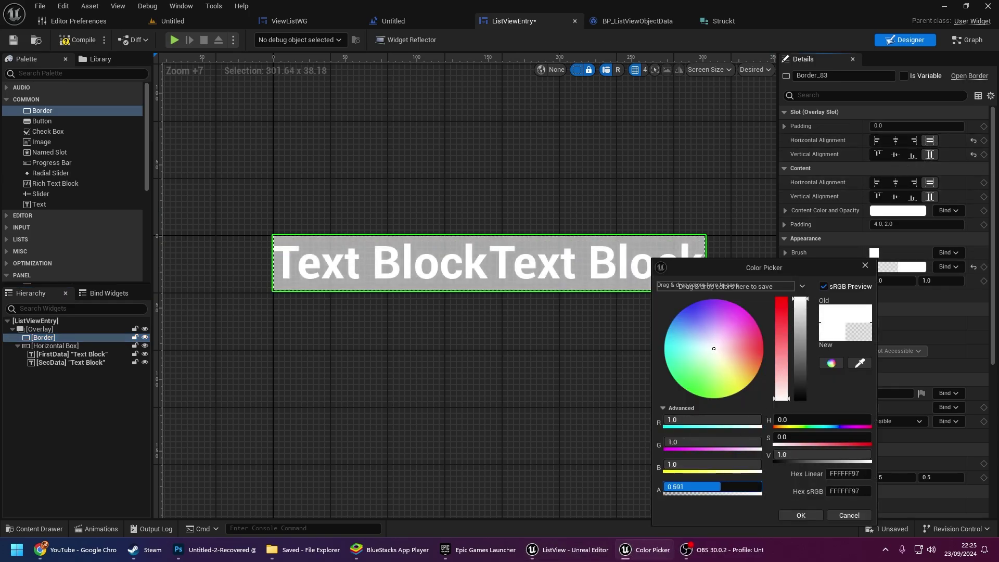
pyautogui.moveTo(803, 353); pyautogui.dragTo(796, 409)
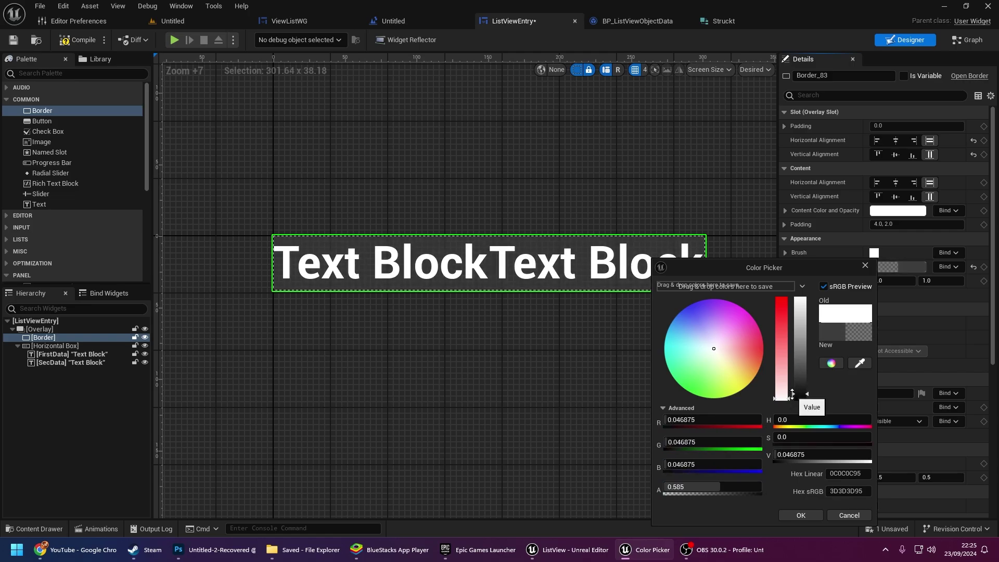
pyautogui.click(801, 515)
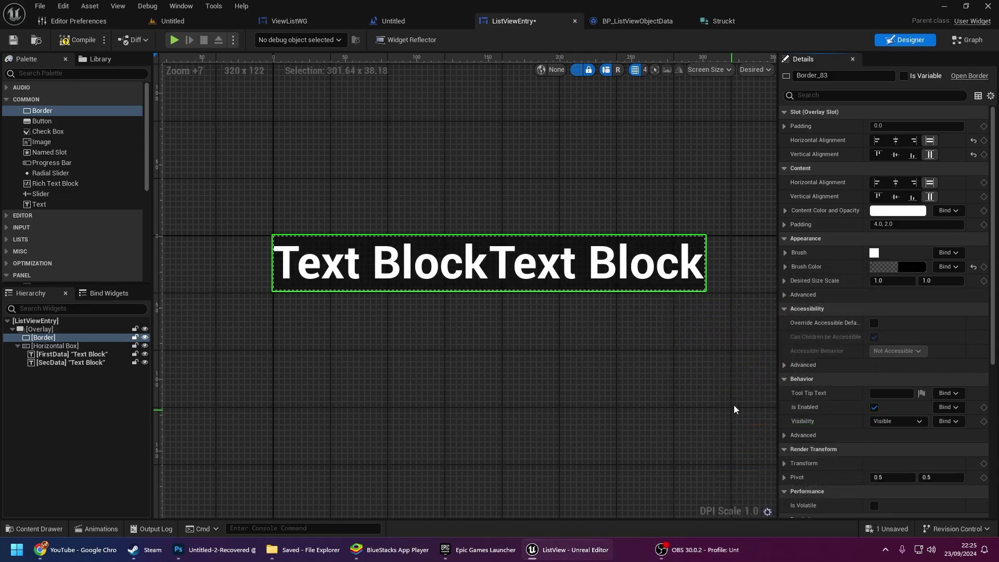
pyautogui.scroll(-5, 882, 286)
pyautogui.scroll(-5, 876, 333)
pyautogui.scroll(-3, 891, 376)
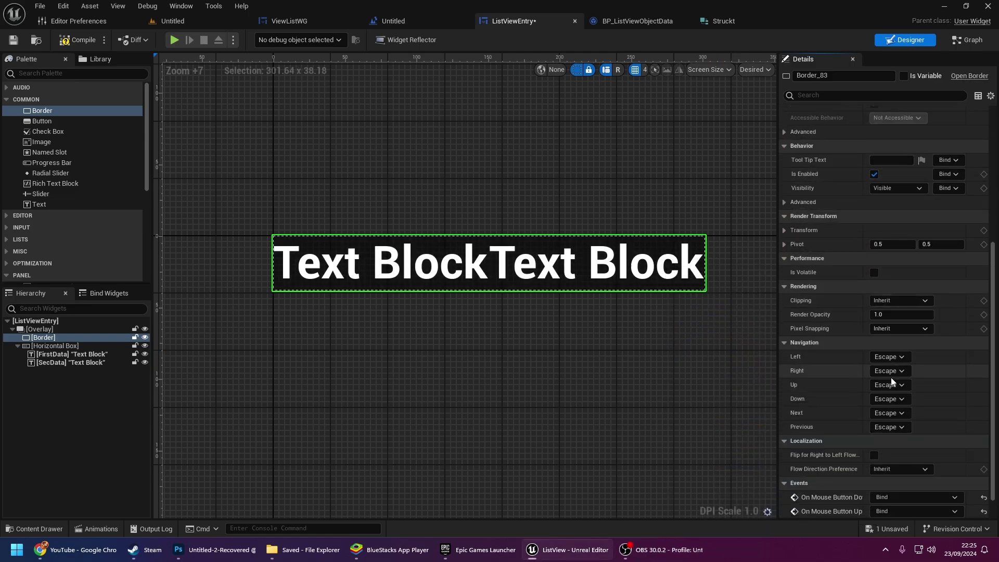
pyautogui.scroll(3, 905, 361)
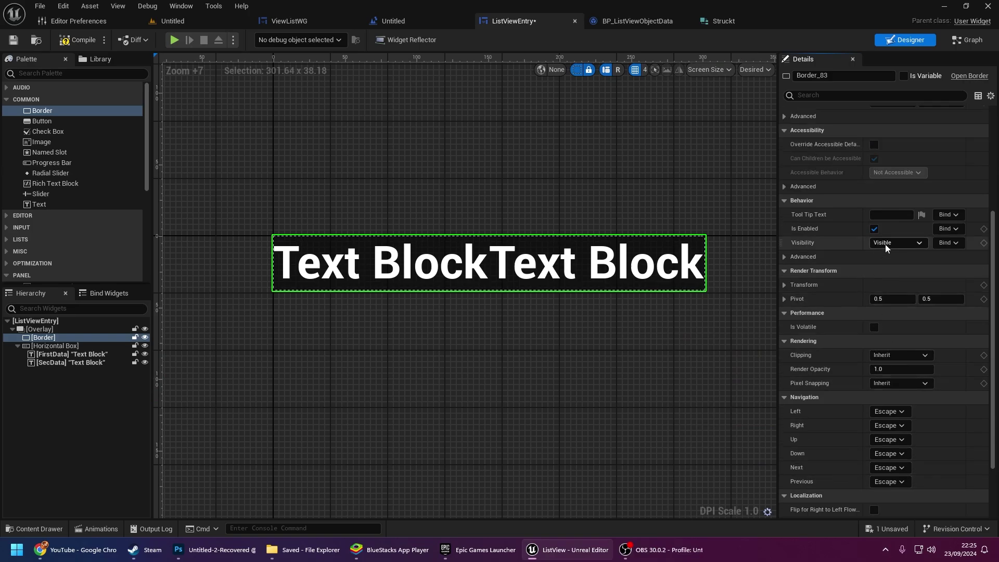
pyautogui.click(886, 243)
pyautogui.click(900, 269)
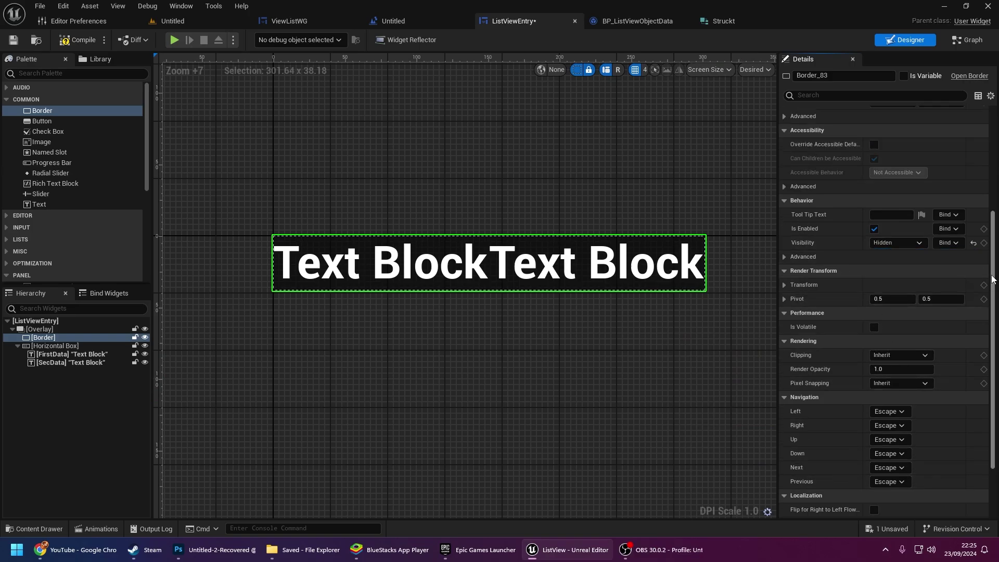
pyautogui.click(904, 77)
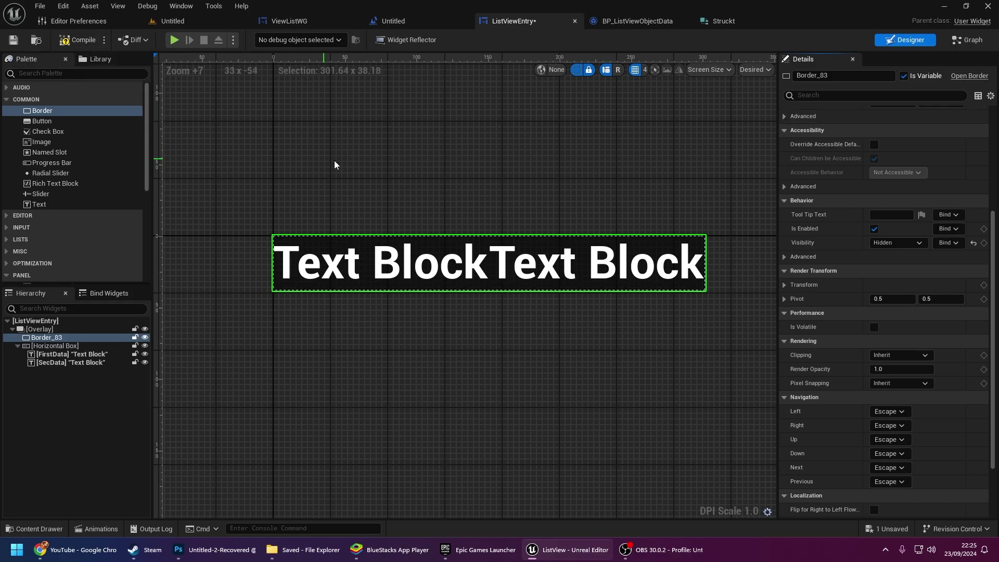
# Add Event On Mouse Enter and Event On Mouse Leave nodes to the entry graph
pyautogui.click(971, 40)
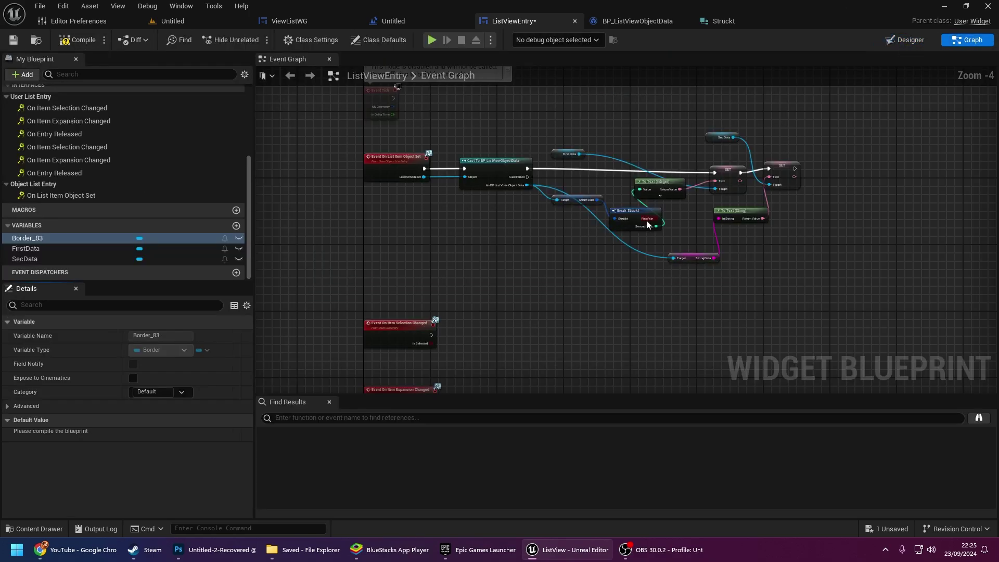
pyautogui.scroll(1, 364, 190)
pyautogui.rightClick(455, 203)
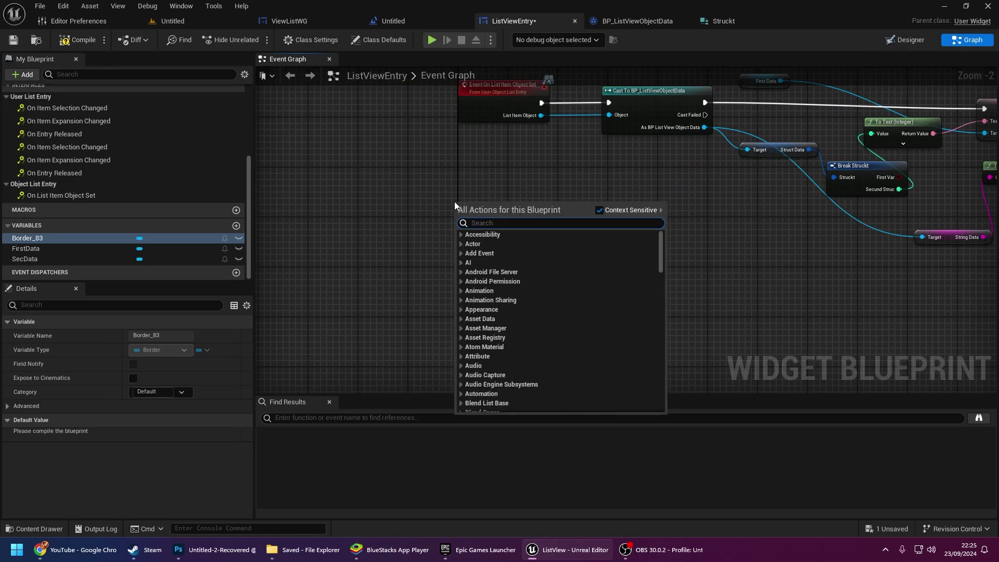
pyautogui.write('hover')
pyautogui.press('BackSpace')
pyautogui.press('BackSpace')
pyautogui.press('BackSpace')
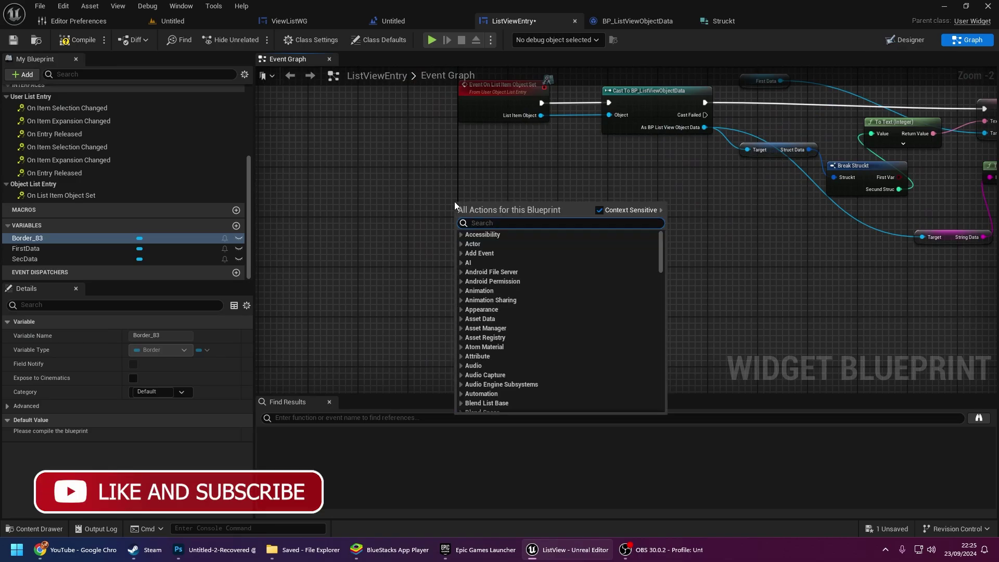
pyautogui.write('mouse')
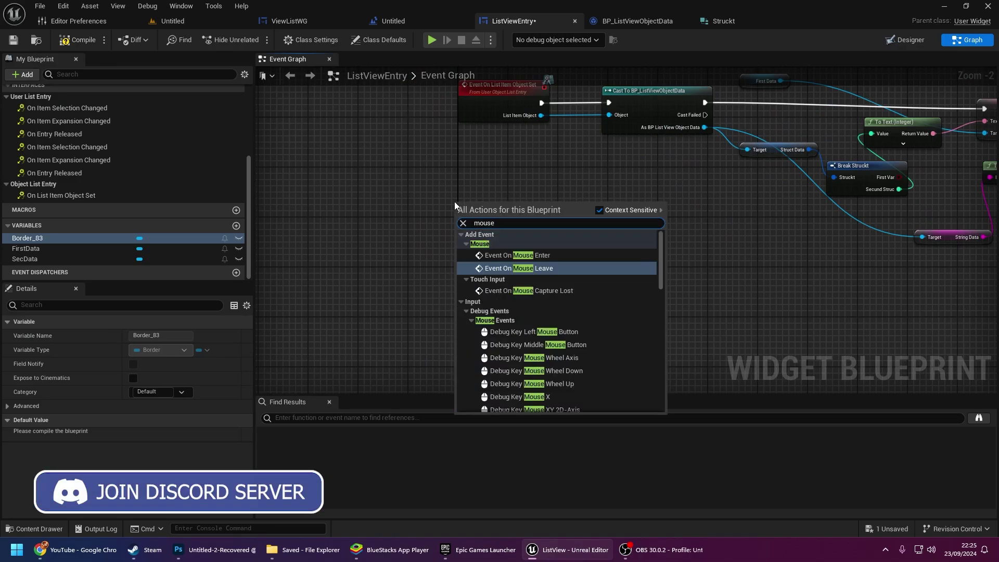
pyautogui.press('Return')
pyautogui.rightClick(467, 261)
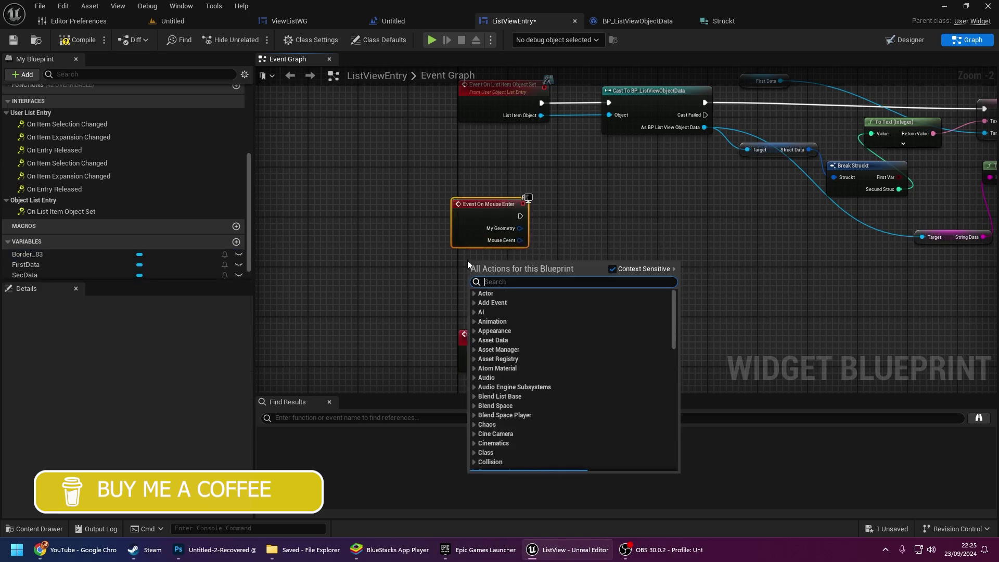
pyautogui.write('mouse')
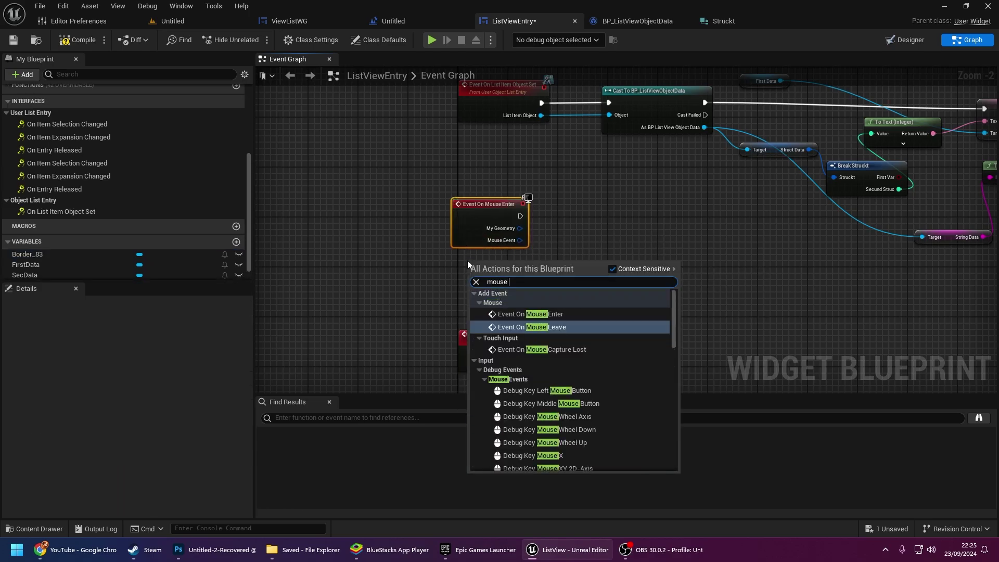
pyautogui.press('Return')
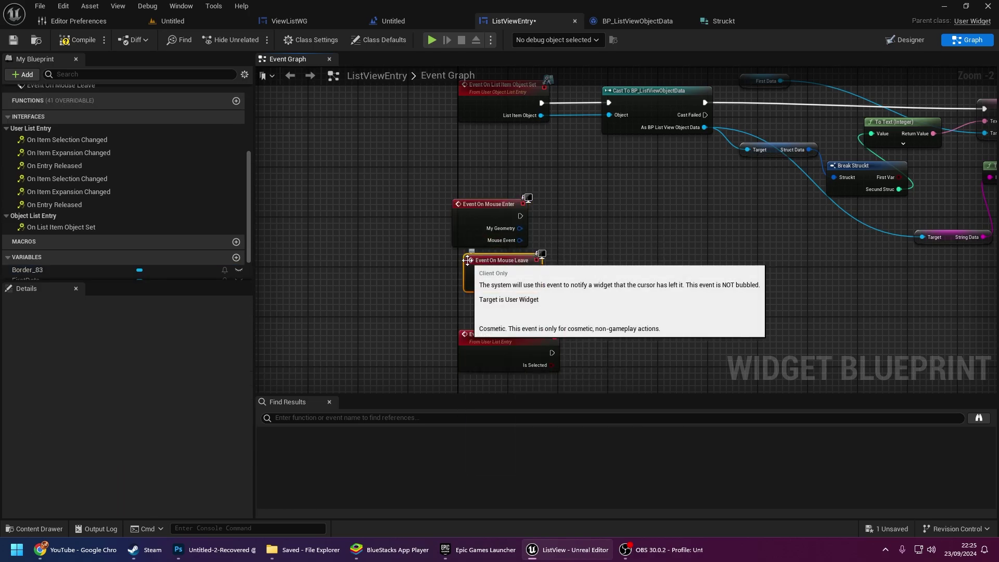
pyautogui.moveTo(563, 256); pyautogui.dragTo(478, 265, button='right')
# On mouse enter, set the border's visibility to Not Hit-Testable (Self & All Children)
pyautogui.scroll(-1, 130, 242)
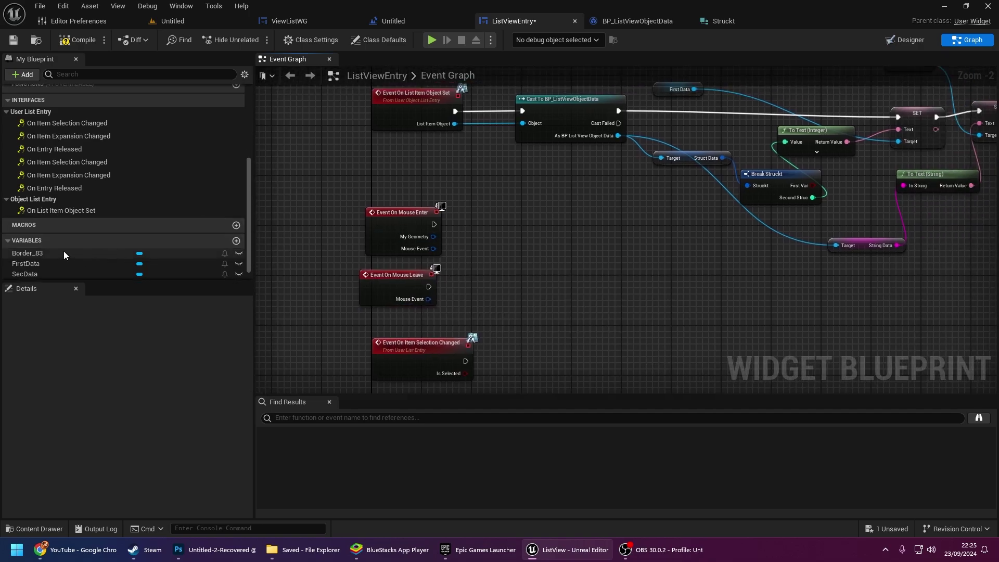
pyautogui.moveTo(64, 253)
pyautogui.keyDown('ctrl'); pyautogui.mouseDown()
pyautogui.moveTo(435, 194)
pyautogui.moveTo(473, 215)
pyautogui.mouseUp(); pyautogui.keyUp('ctrl')
pyautogui.write('set visi')
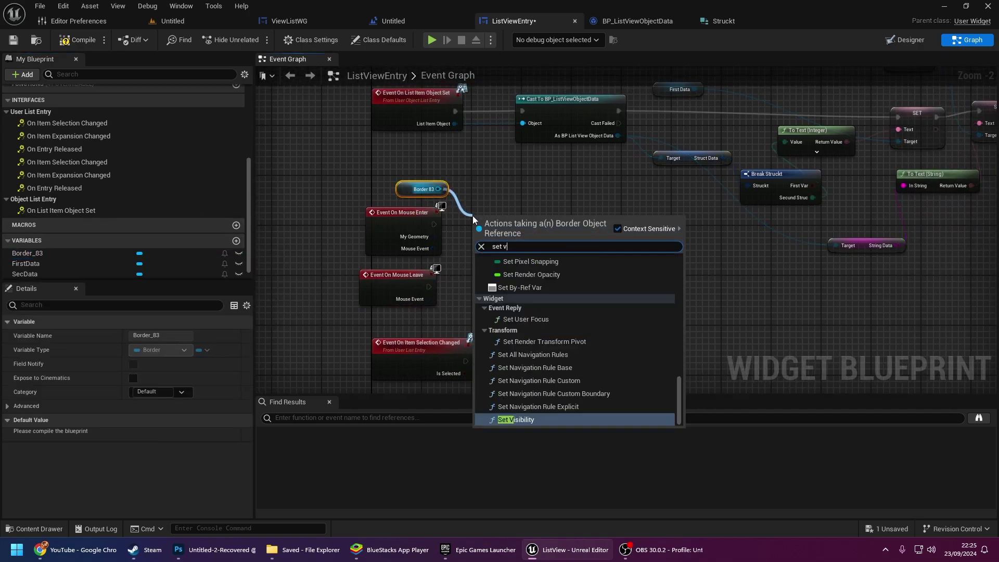
pyautogui.press('Return')
pyautogui.scroll(1, 472, 215)
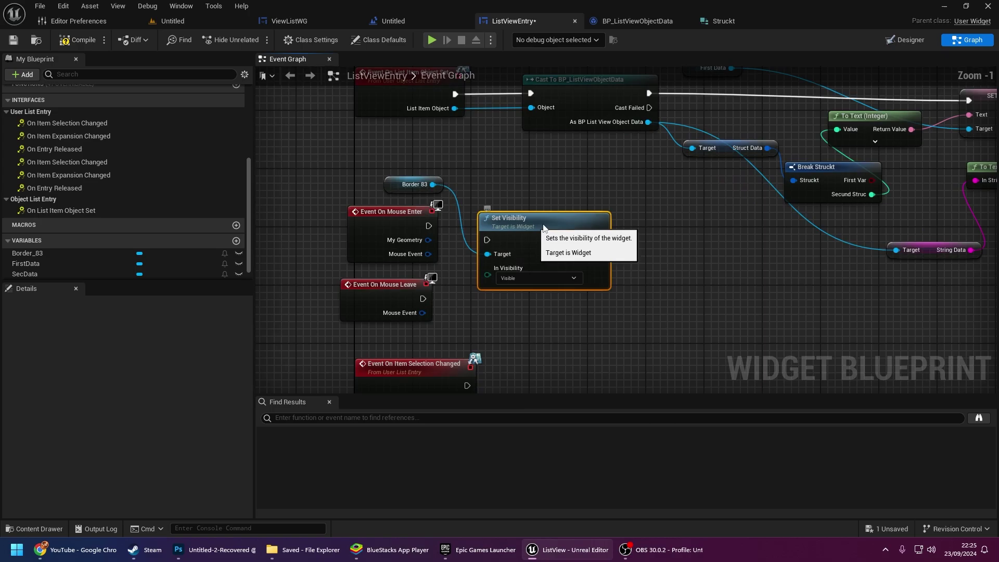
pyautogui.moveTo(489, 210)
pyautogui.mouseDown()
pyautogui.moveTo(515, 210)
pyautogui.moveTo(420, 231)
pyautogui.mouseUp()
pyautogui.moveTo(588, 221); pyautogui.dragTo(561, 164, button='right')
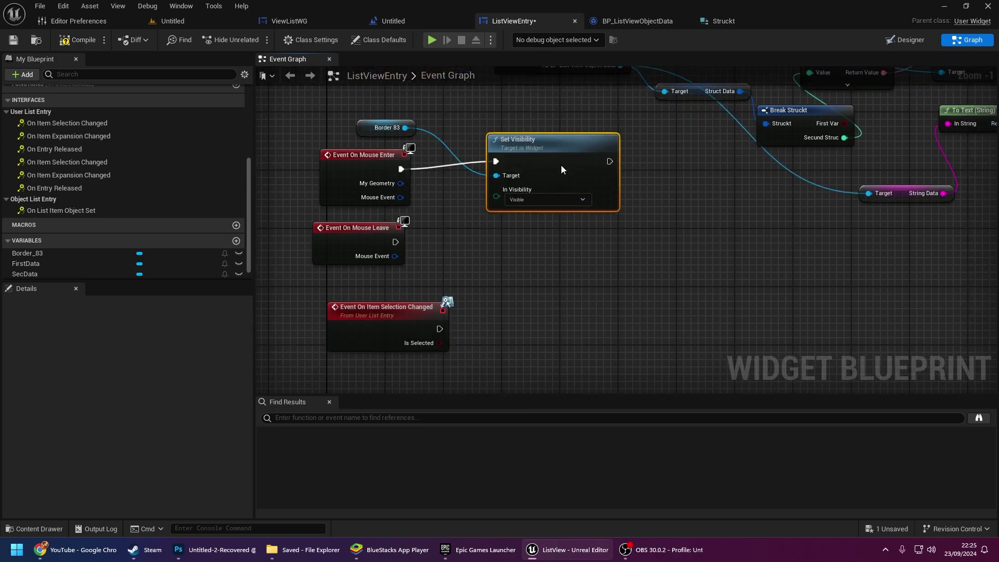
pyautogui.click(536, 202)
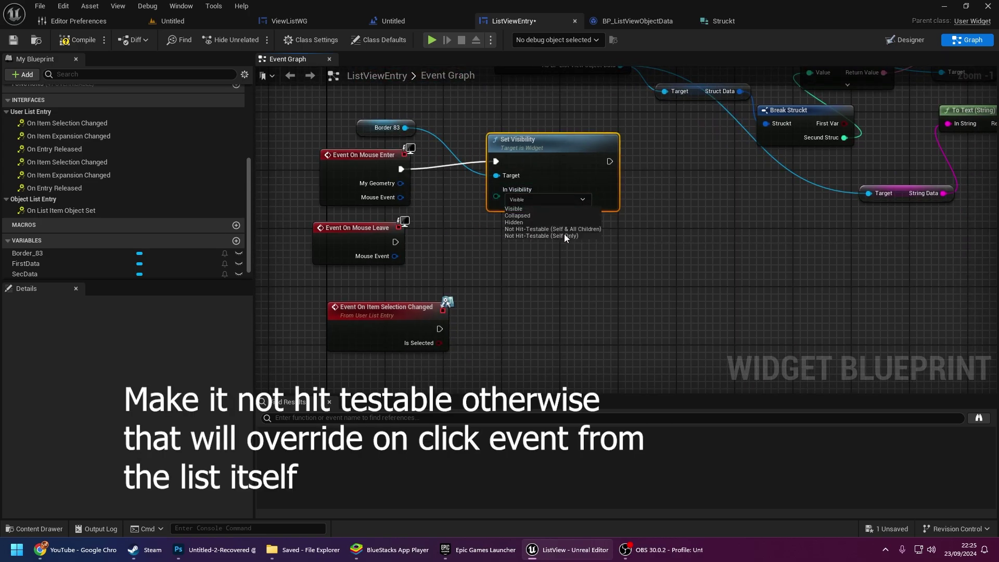
pyautogui.click(561, 231)
pyautogui.moveTo(555, 170); pyautogui.dragTo(570, 163)
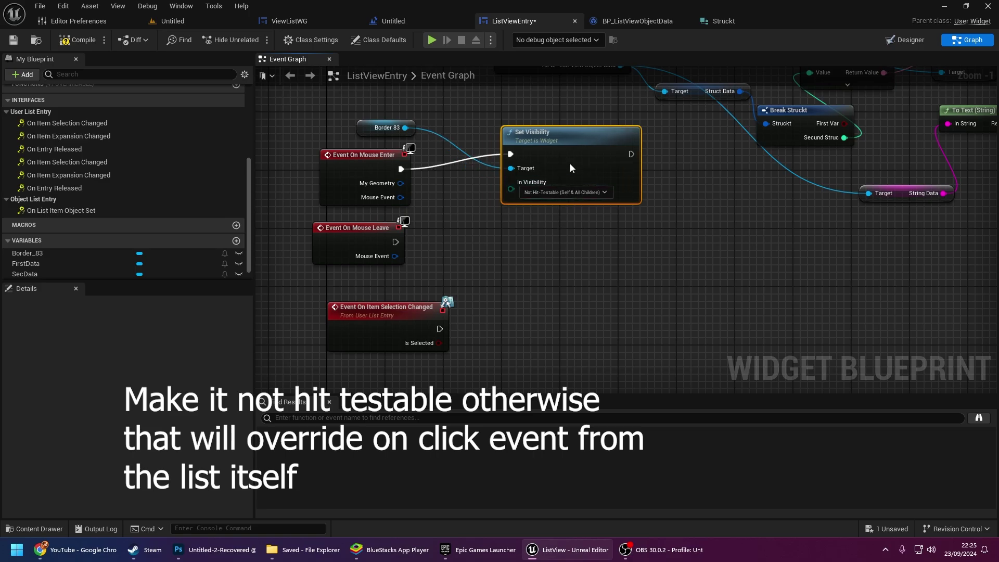
# Duplicate the Set Visibility for mouse leave to hide the border, and compile
pyautogui.hotkey('ctrl', 'd')
pyautogui.moveTo(395, 241); pyautogui.dragTo(547, 263)
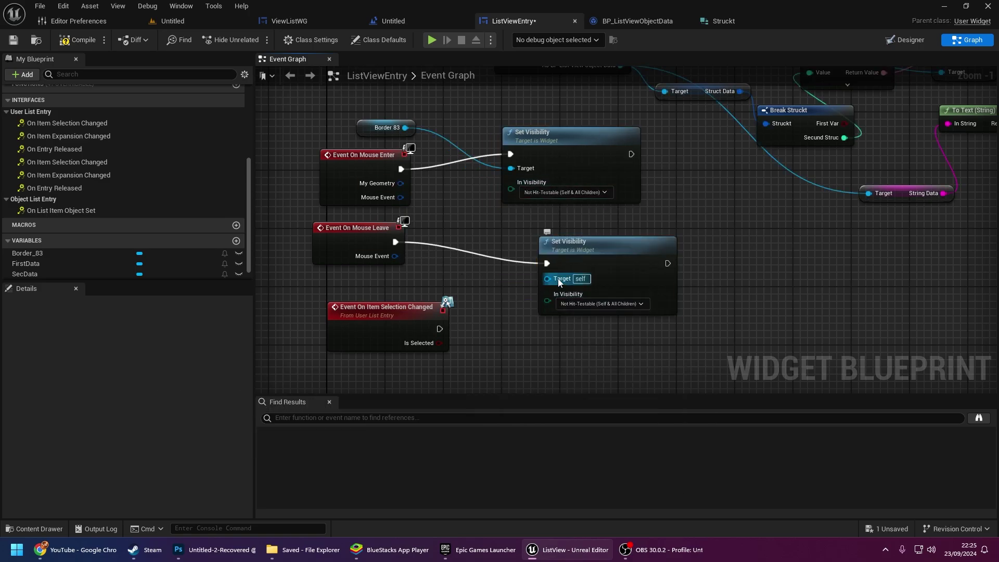
pyautogui.moveTo(548, 279); pyautogui.dragTo(405, 128)
pyautogui.click(602, 303)
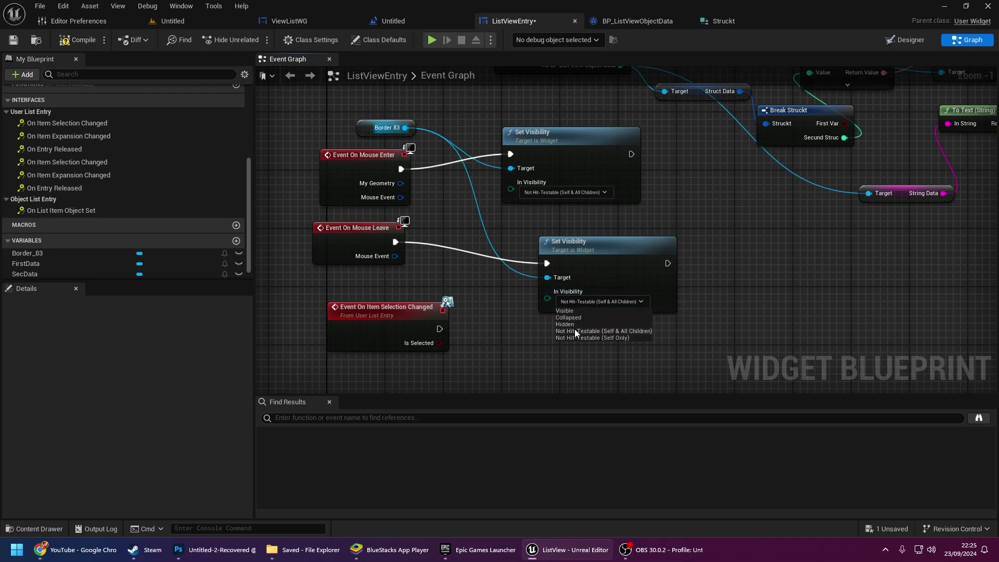
pyautogui.click(575, 328)
pyautogui.click(77, 40)
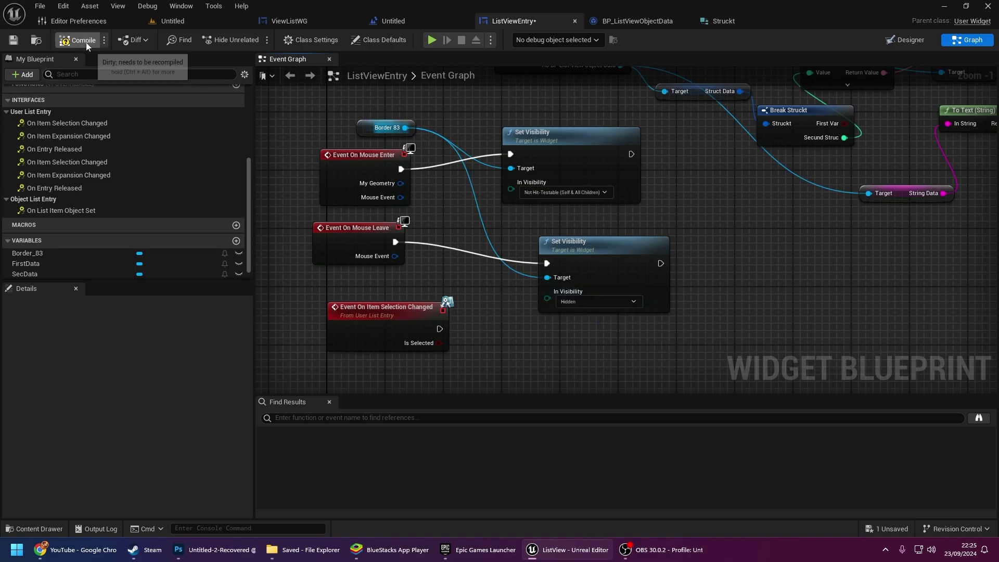
# Play the preview, hover and click rows to see the dark highlight and printed false/true
pyautogui.click(432, 40)
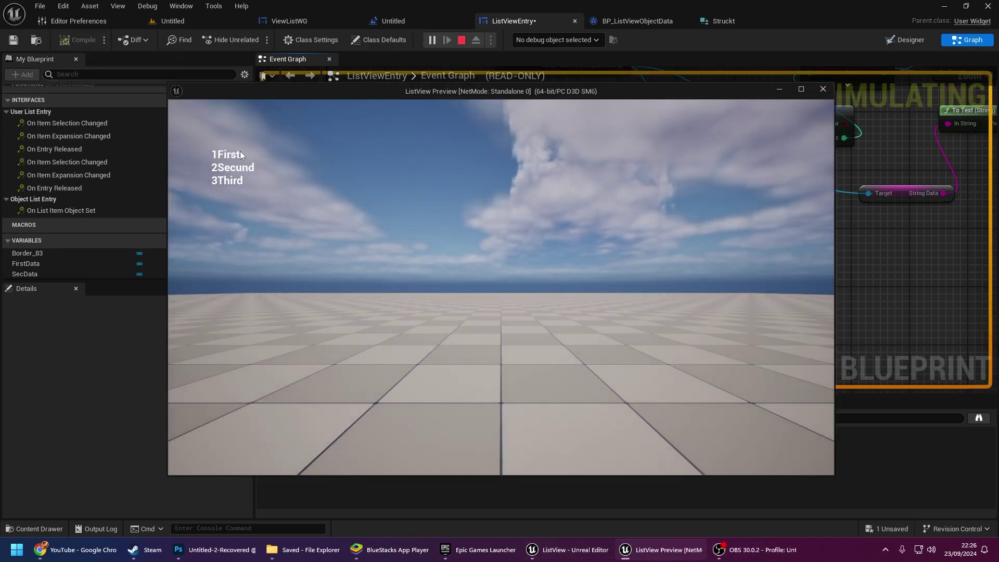
pyautogui.click(244, 171)
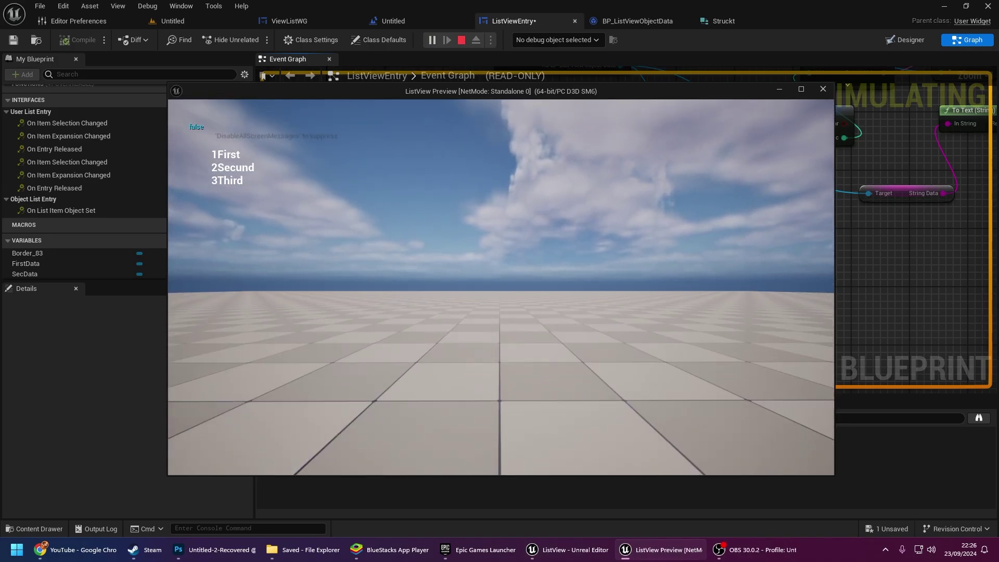
pyautogui.click(230, 168)
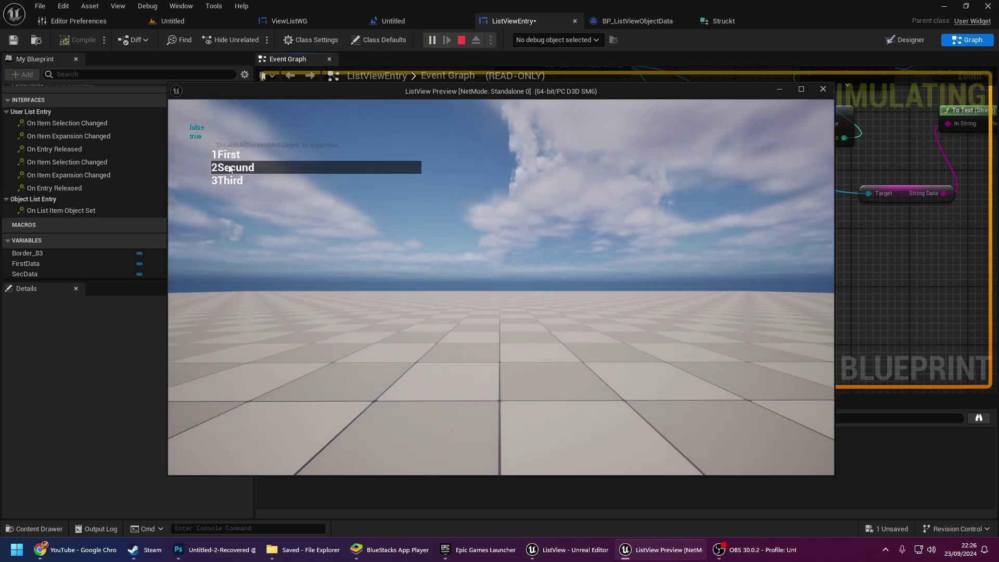